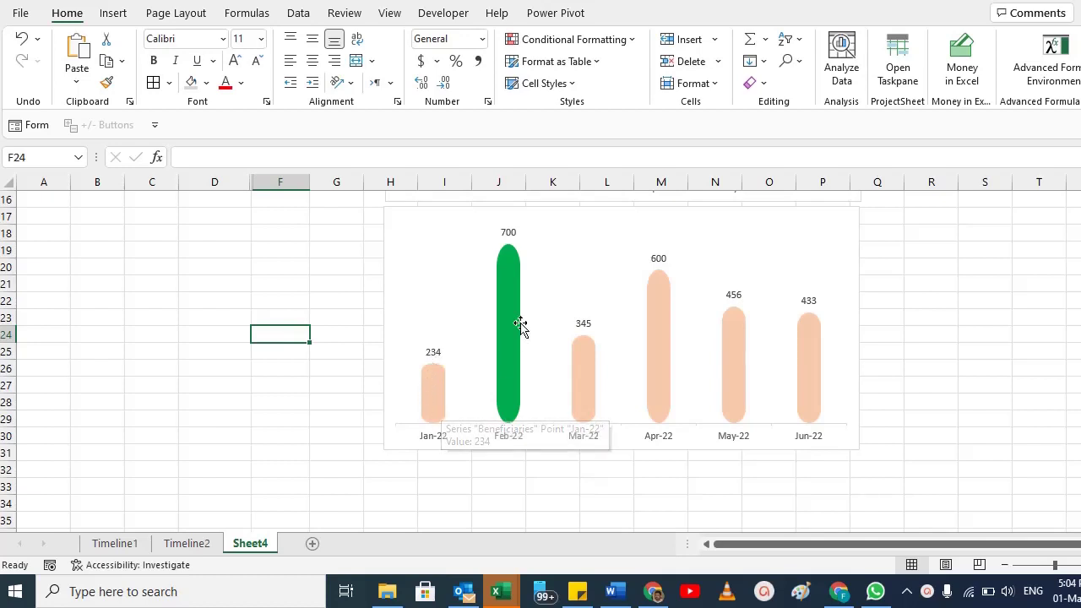
# Step: Compare the square-ended columns in the upper chart with the rounded columns in the lower chart
pyautogui.scroll(5, 562, 333)
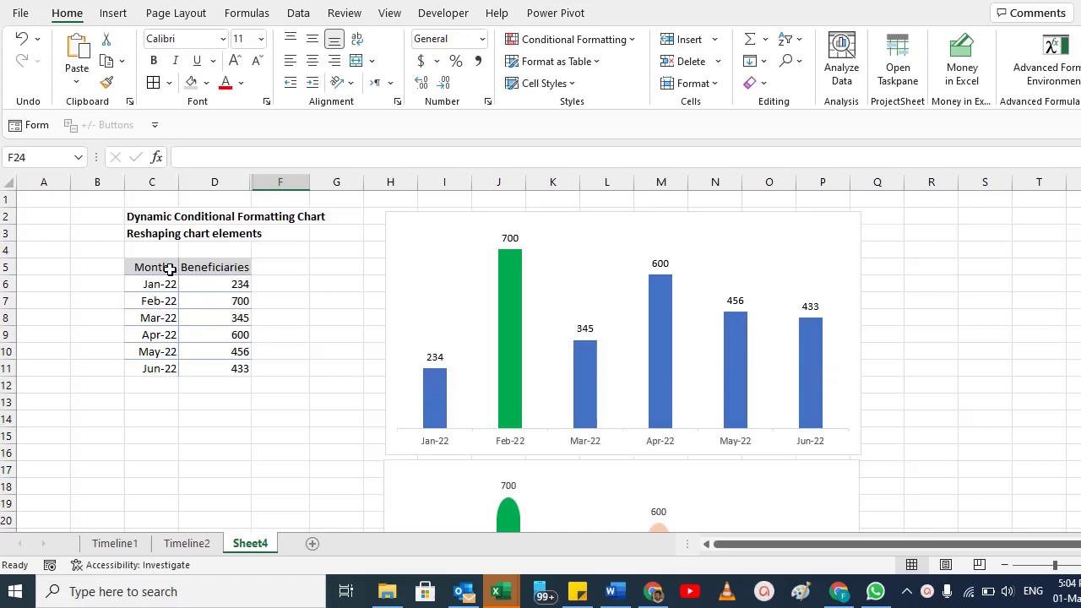
pyautogui.click(138, 236)
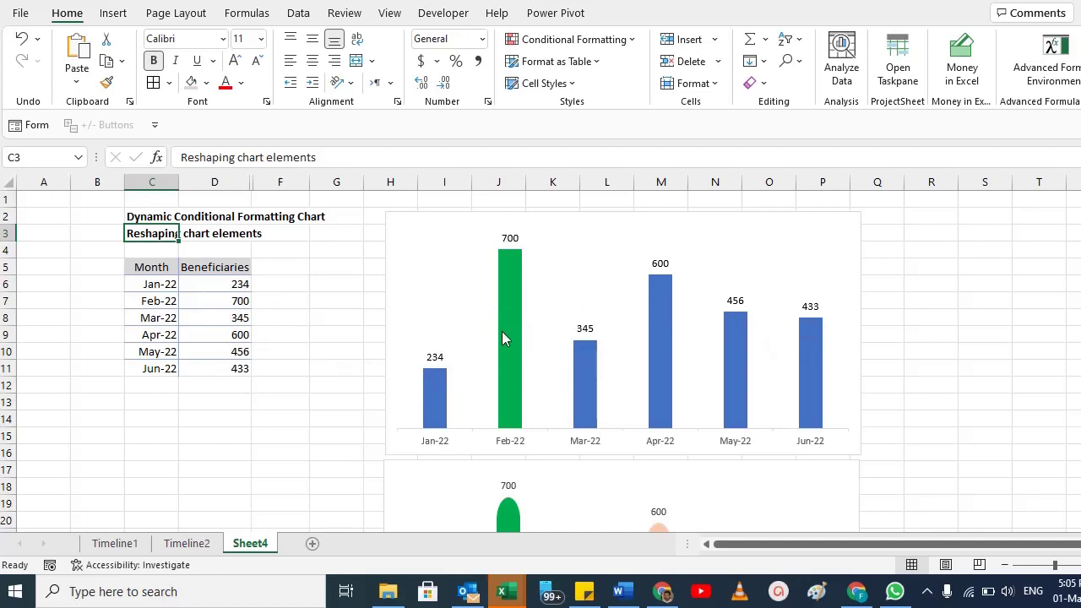
pyautogui.moveTo(507, 338)
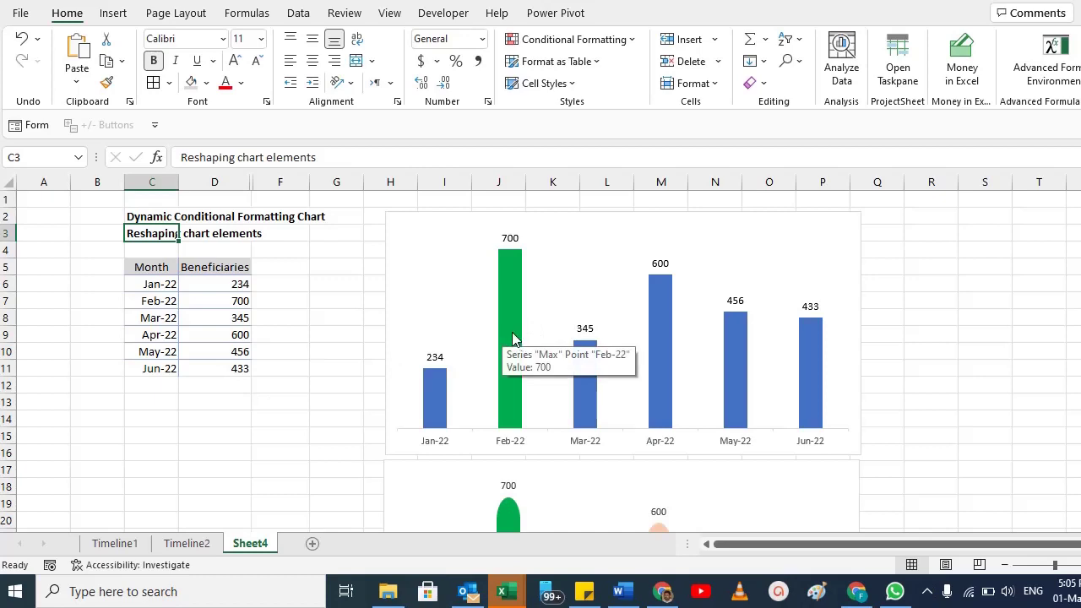
pyautogui.scroll(-4, 513, 338)
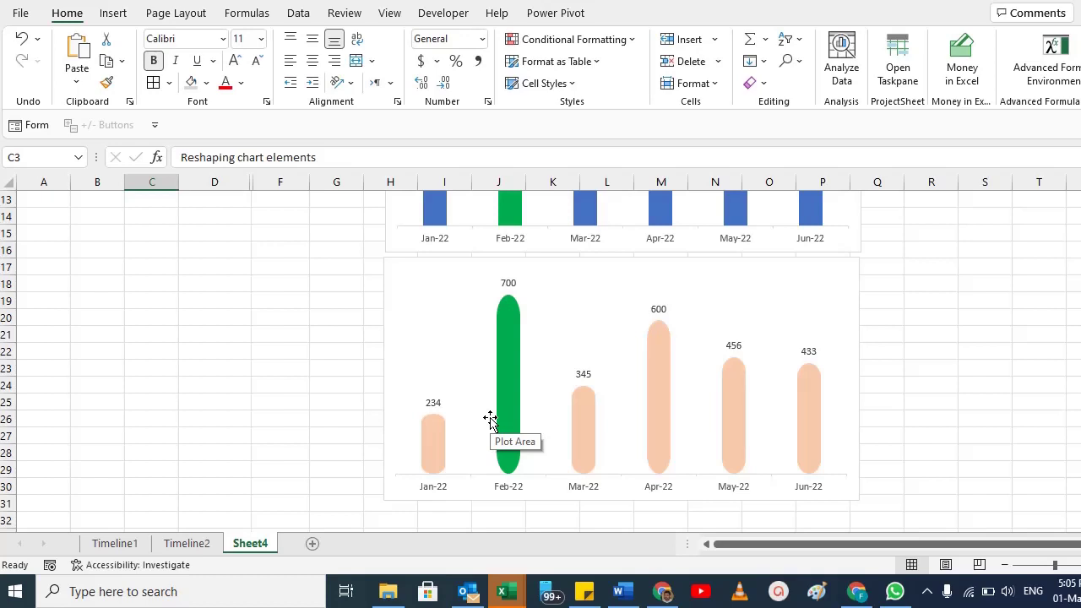
pyautogui.scroll(4, 450, 374)
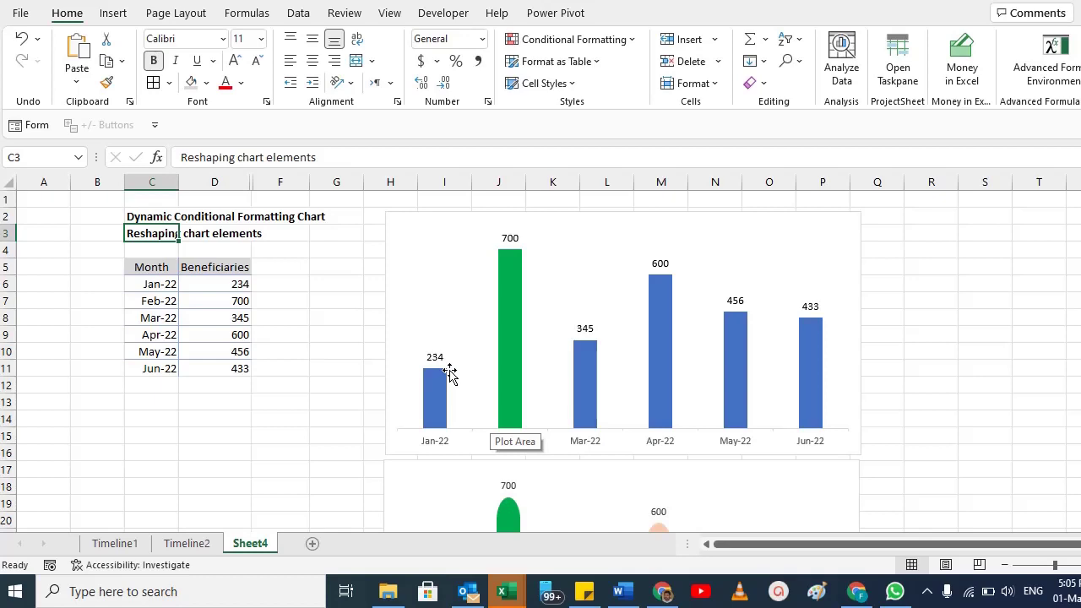
pyautogui.scroll(-5, 450, 374)
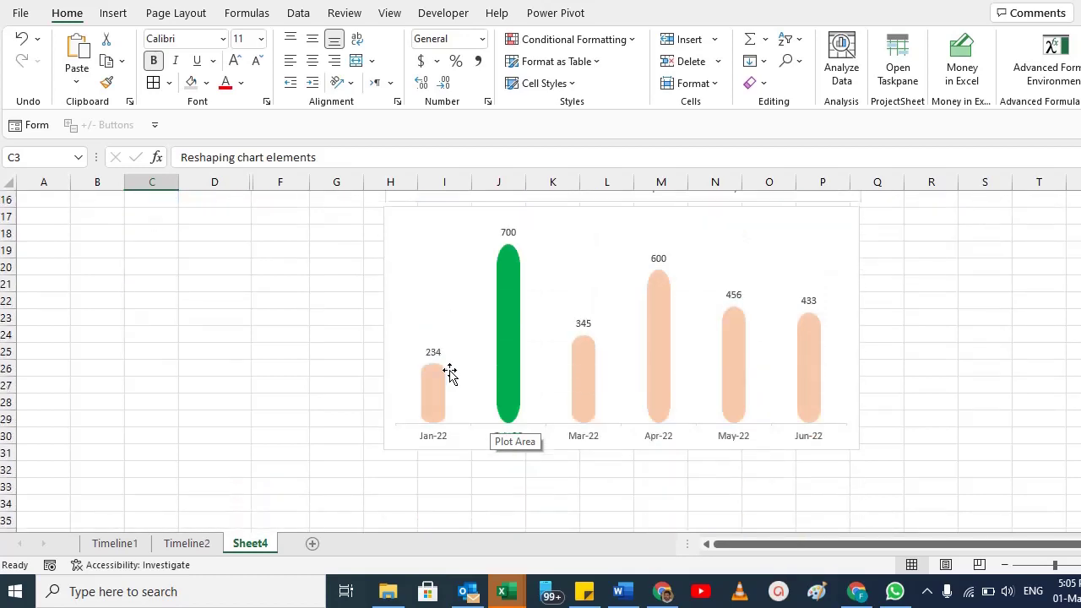
# Step: Draw a rounded rectangle about 1.8" high and 0.56" wide over column D, beside the lower chart
pyautogui.click(523, 216)
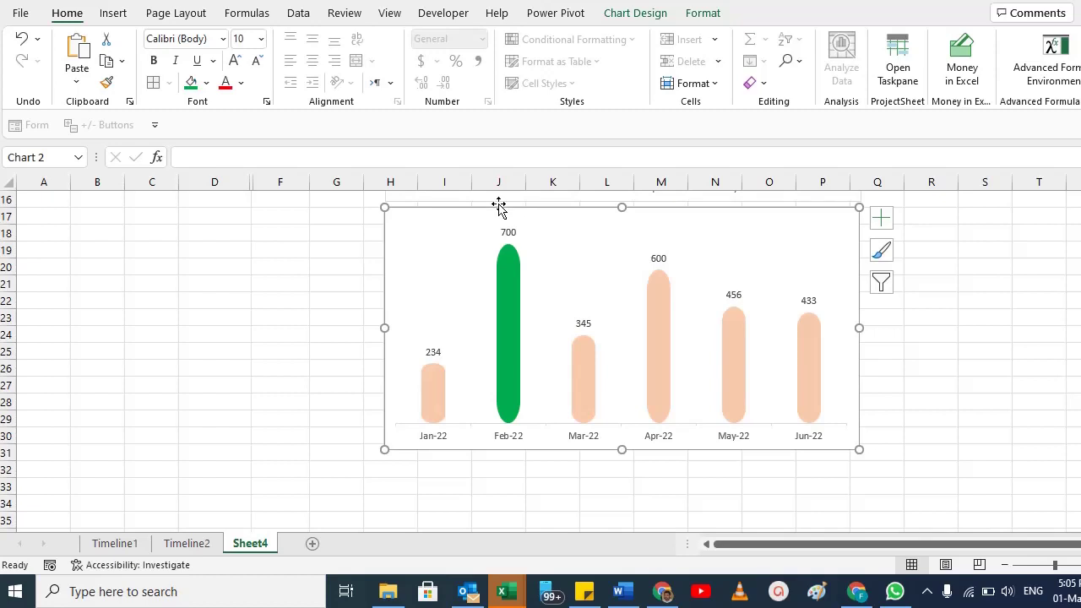
pyautogui.click(118, 17)
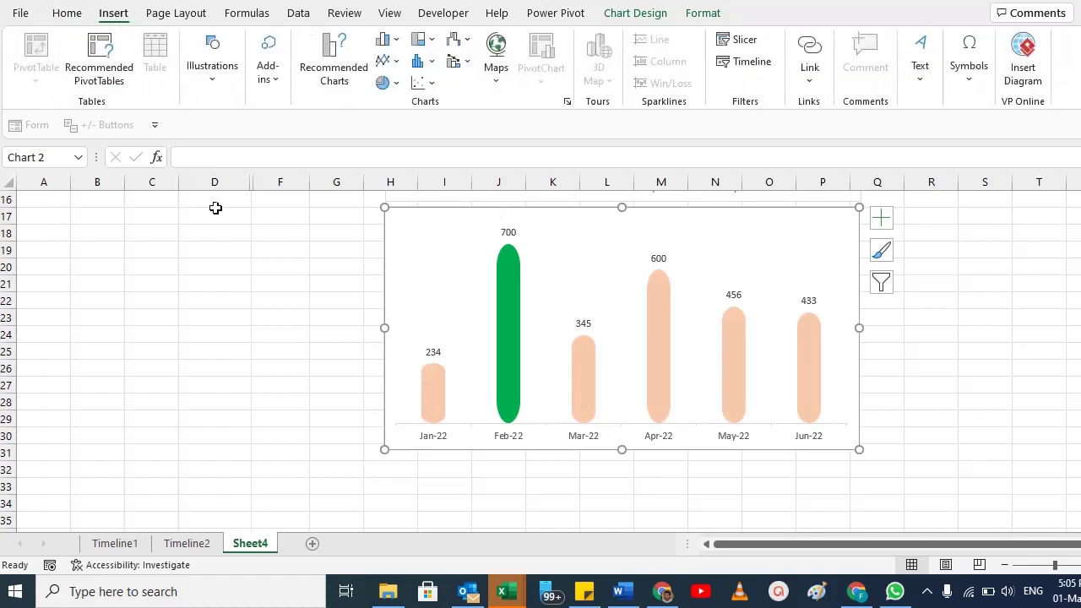
pyautogui.click(213, 80)
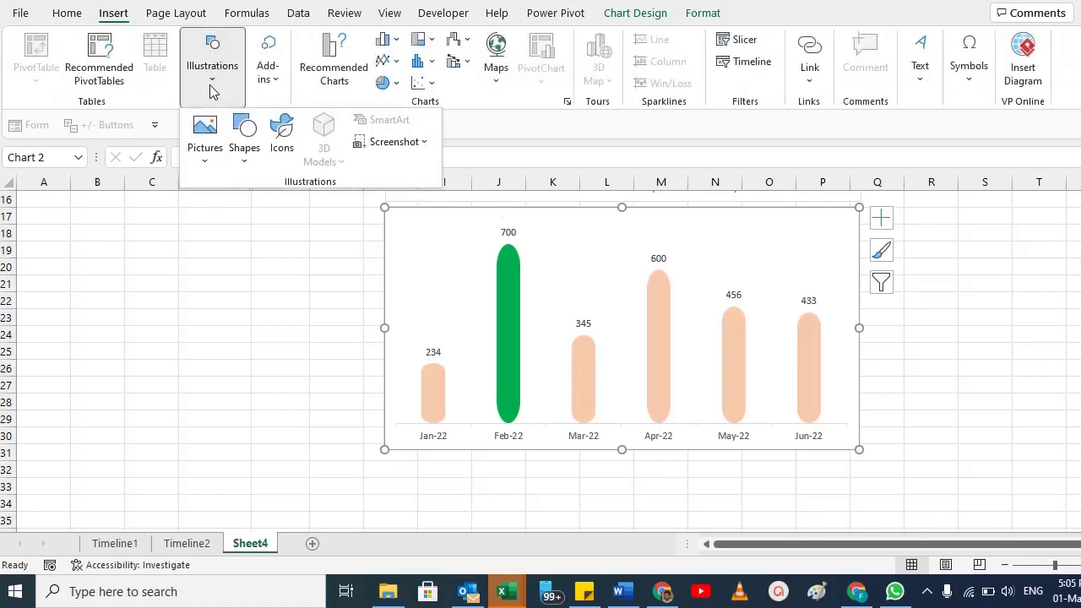
pyautogui.click(243, 159)
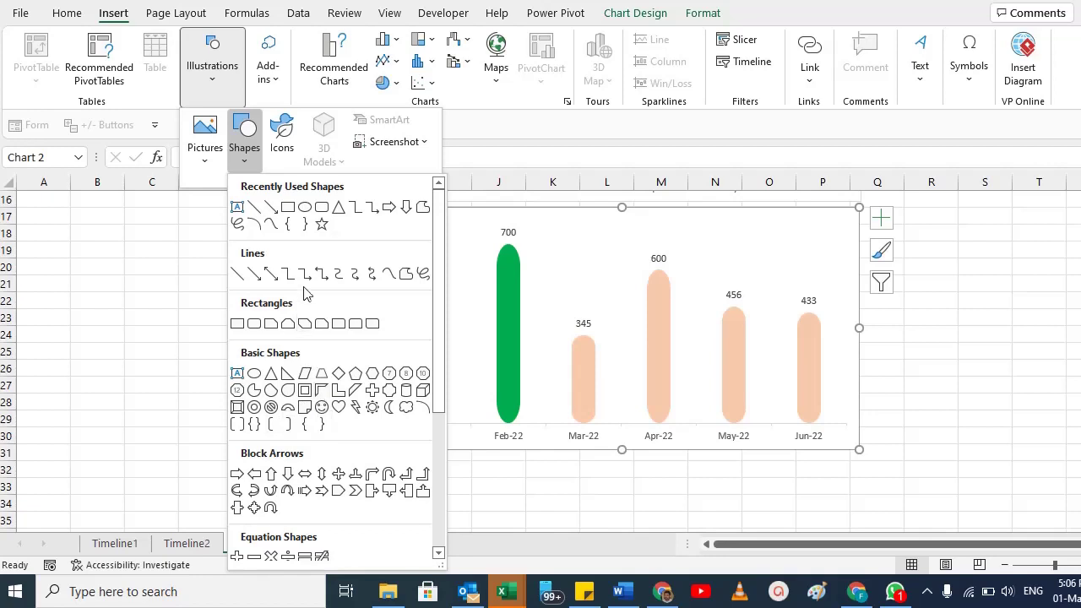
pyautogui.click(323, 215)
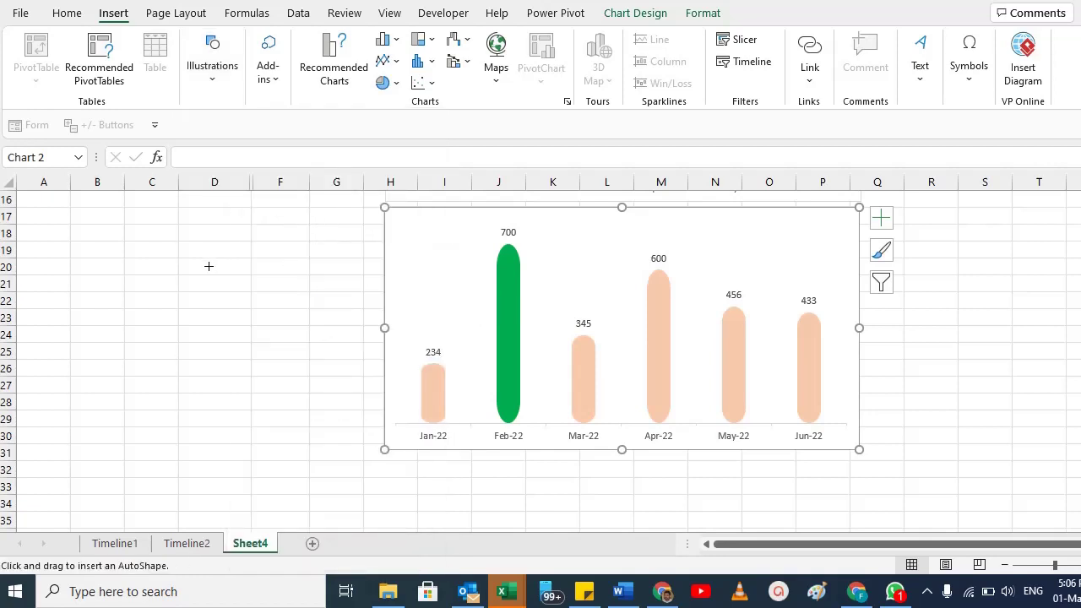
pyautogui.moveTo(200, 217); pyautogui.dragTo(244, 364)
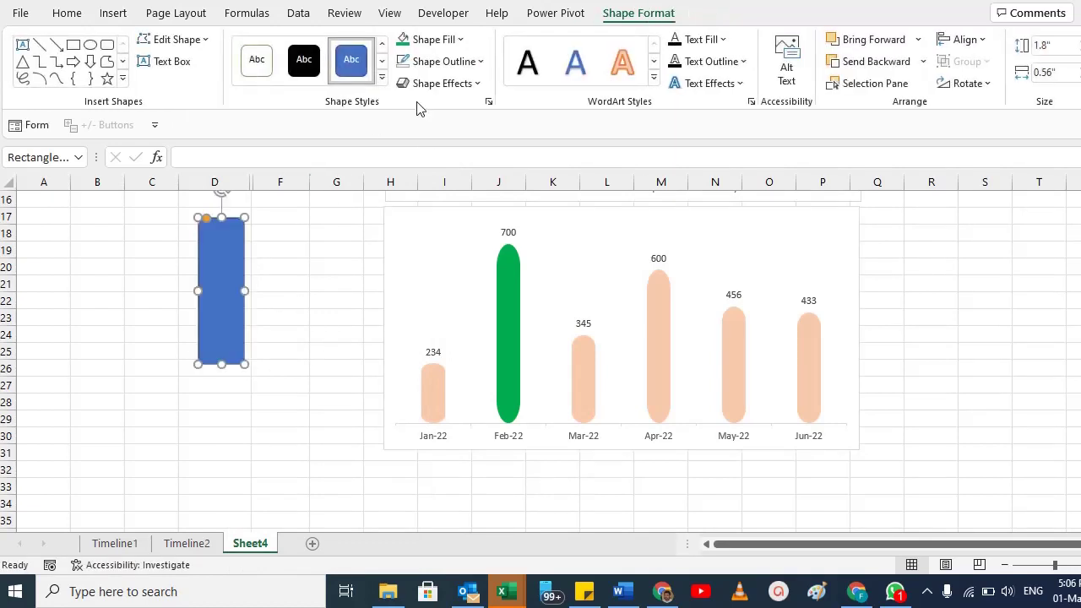
# Step: Fill the rounded rectangle with light orange, matching the lower chart's columns, and increase its corner rounding to make the ends fully rounded
pyautogui.click(450, 41)
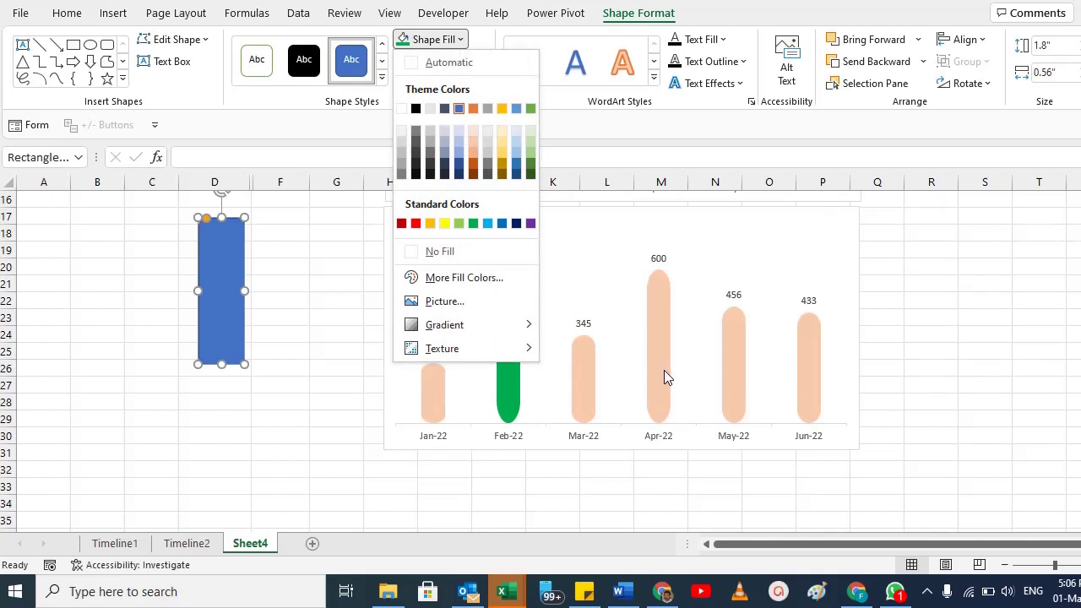
pyautogui.click(473, 133)
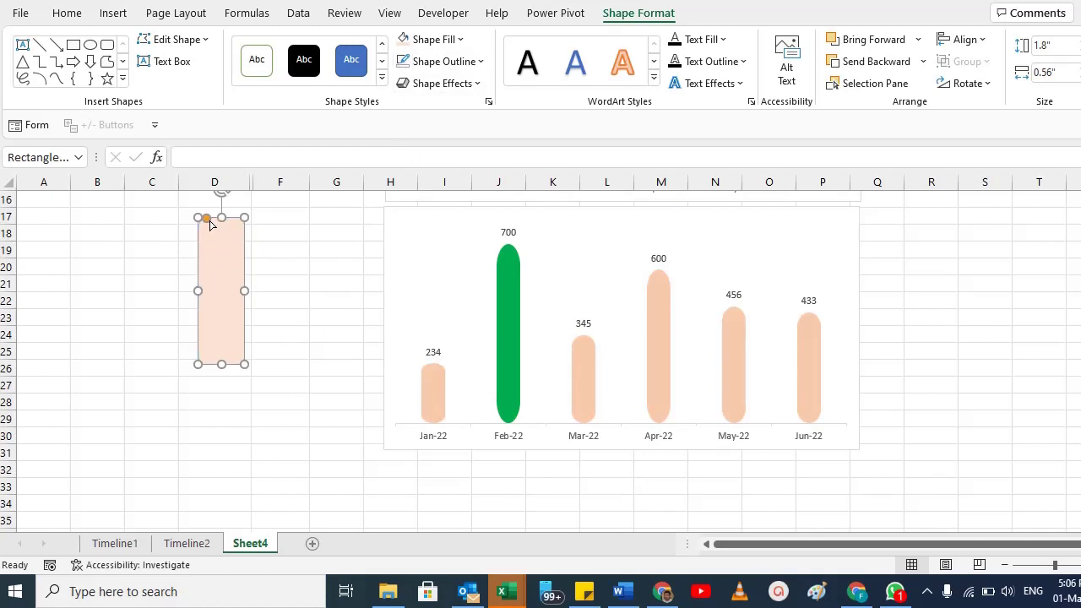
pyautogui.moveTo(207, 217); pyautogui.dragTo(220, 222)
pyautogui.click(446, 39)
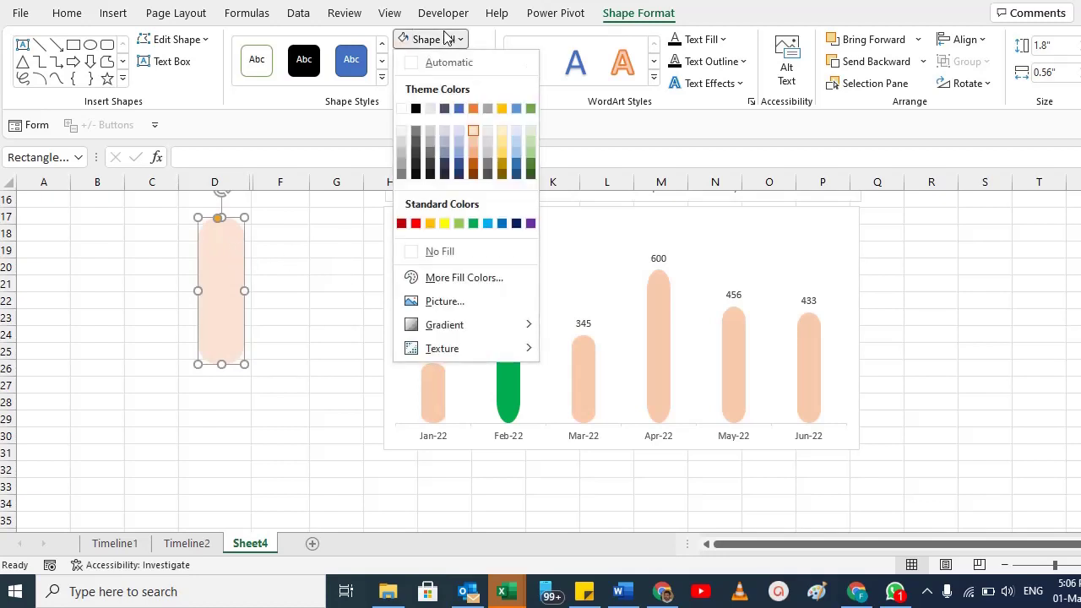
pyautogui.click(478, 141)
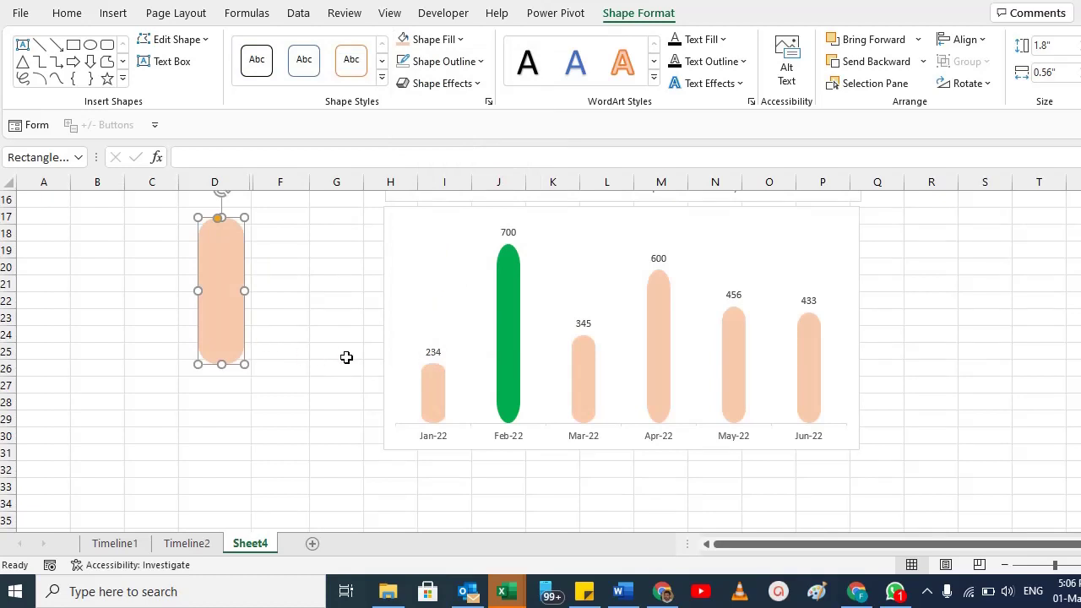
# Step: Copy the light orange rounded shape and paste it onto the Beneficiaries series columns in the upper chart
pyautogui.click(434, 414)
pyautogui.scroll(5, 434, 414)
pyautogui.click(434, 411)
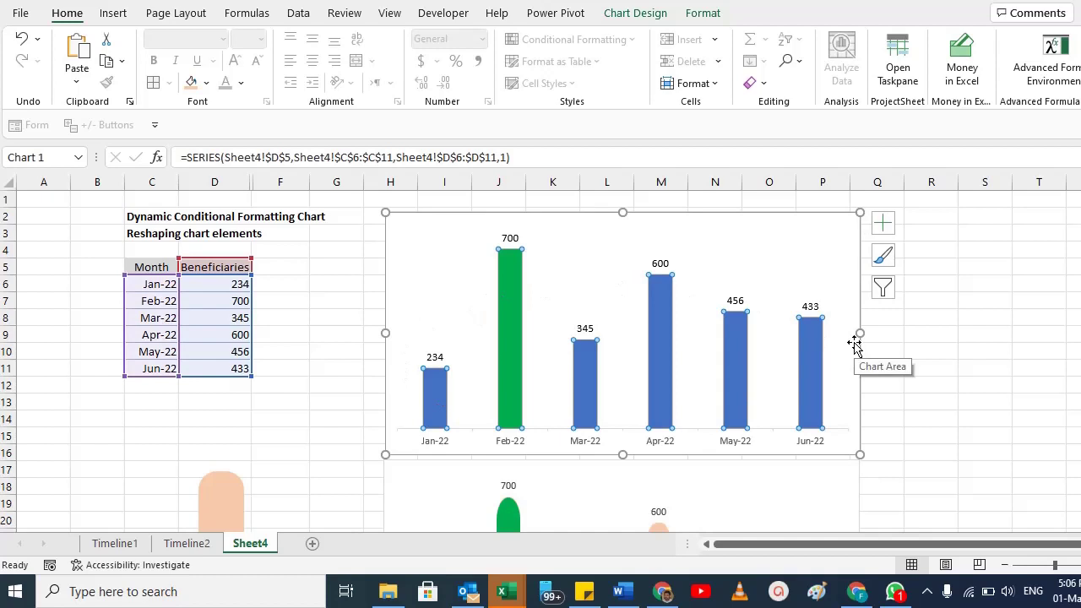
pyautogui.hotkey('ctrl', 'v')
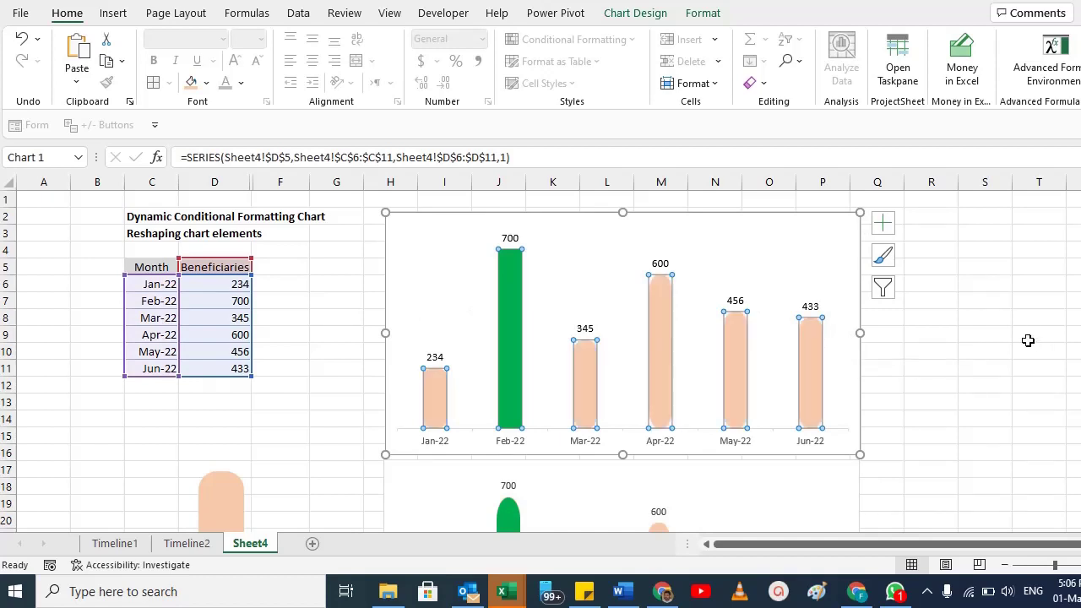
pyautogui.click(1018, 323)
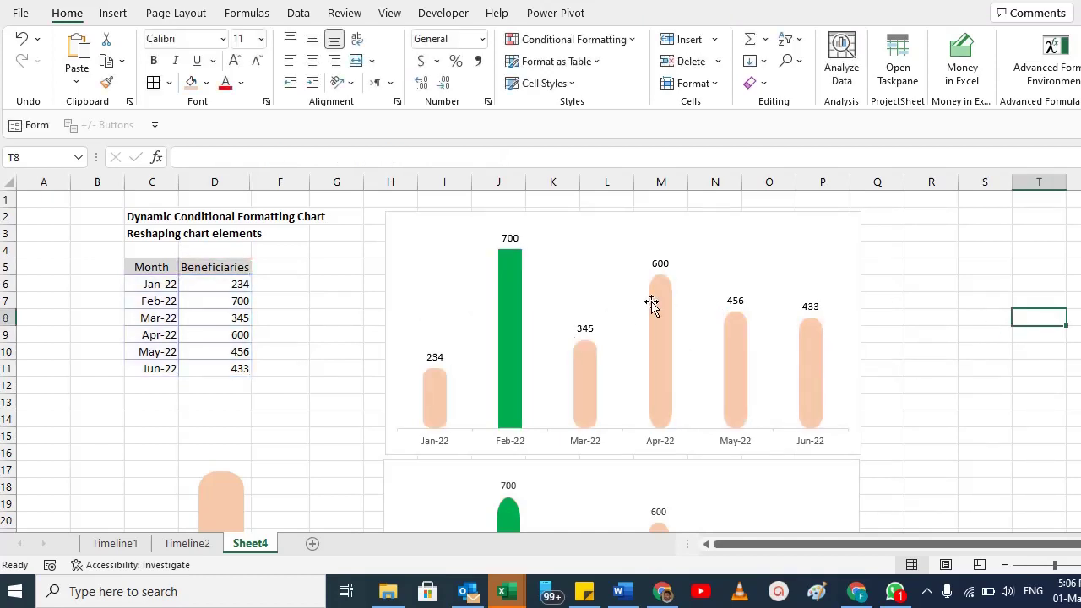
# Step: Change the rounded shape's fill to standard green to match the upper chart's Max column
pyautogui.click(508, 295)
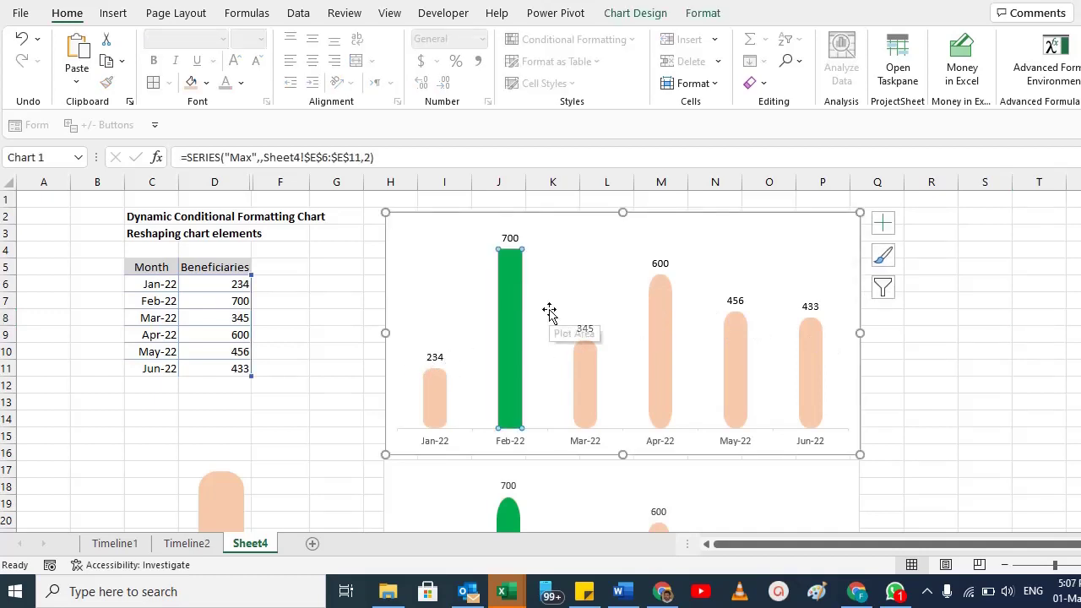
pyautogui.press('Tab')
pyautogui.click(626, 13)
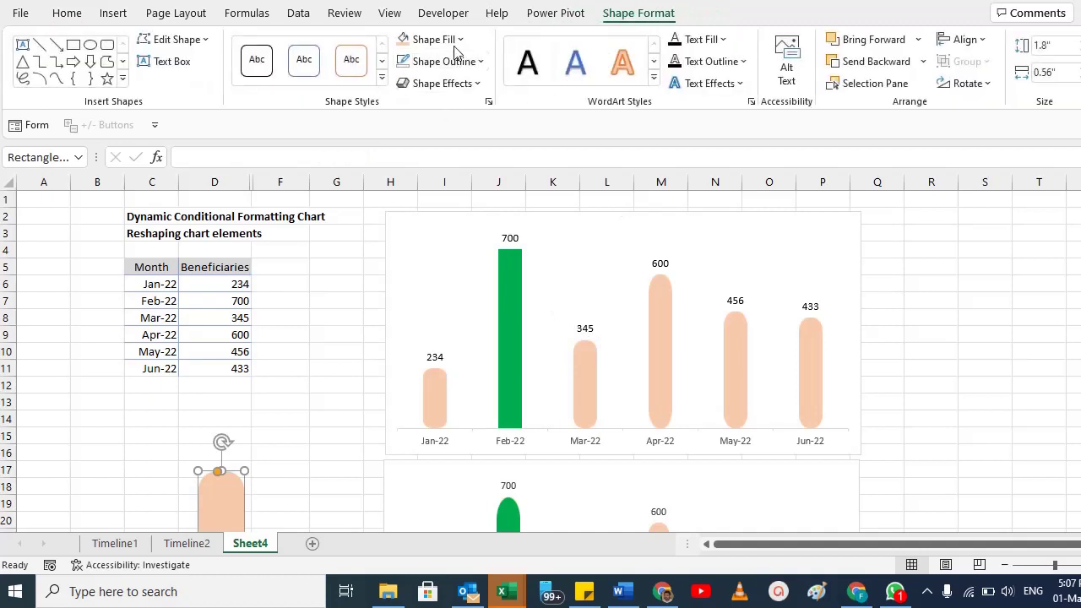
pyautogui.click(459, 39)
pyautogui.click(473, 223)
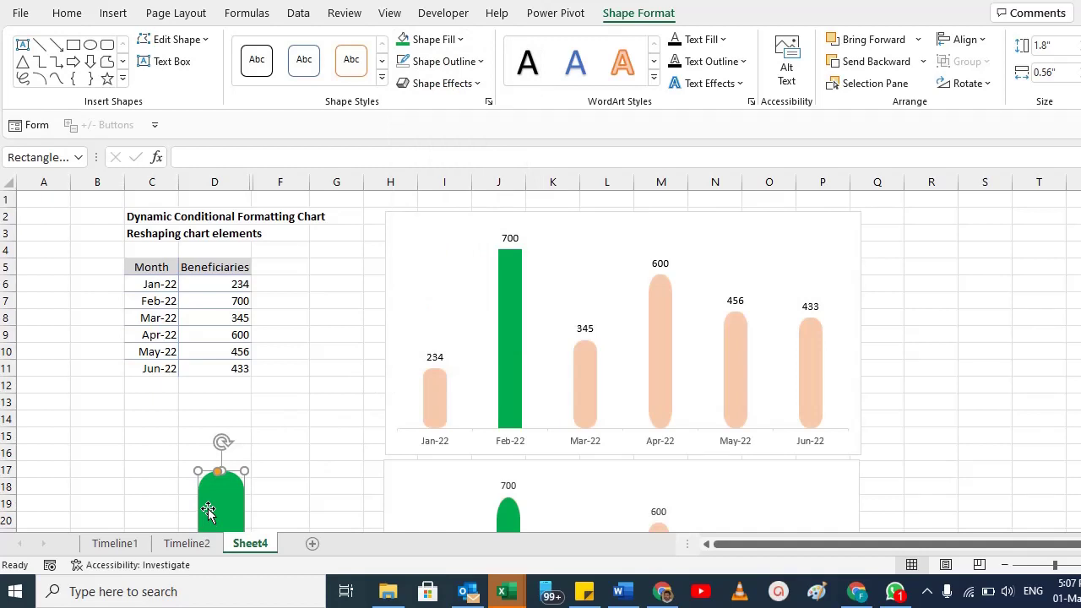
# Step: Copy the green rounded shape and paste it onto the Max series column in the upper chart
pyautogui.scroll(-3, 208, 507)
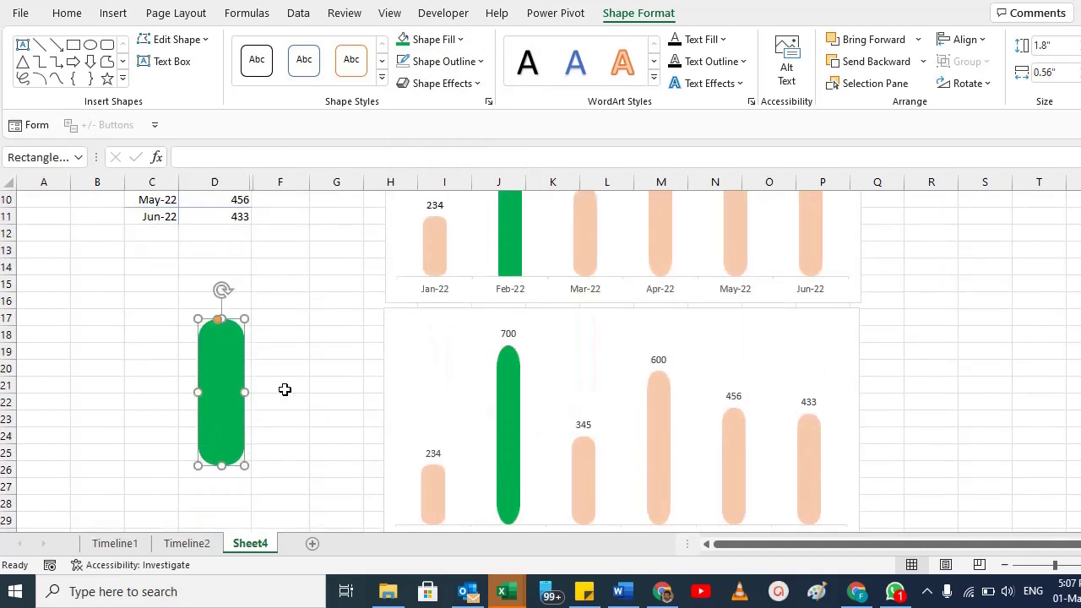
pyautogui.scroll(3, 284, 389)
pyautogui.click(512, 276)
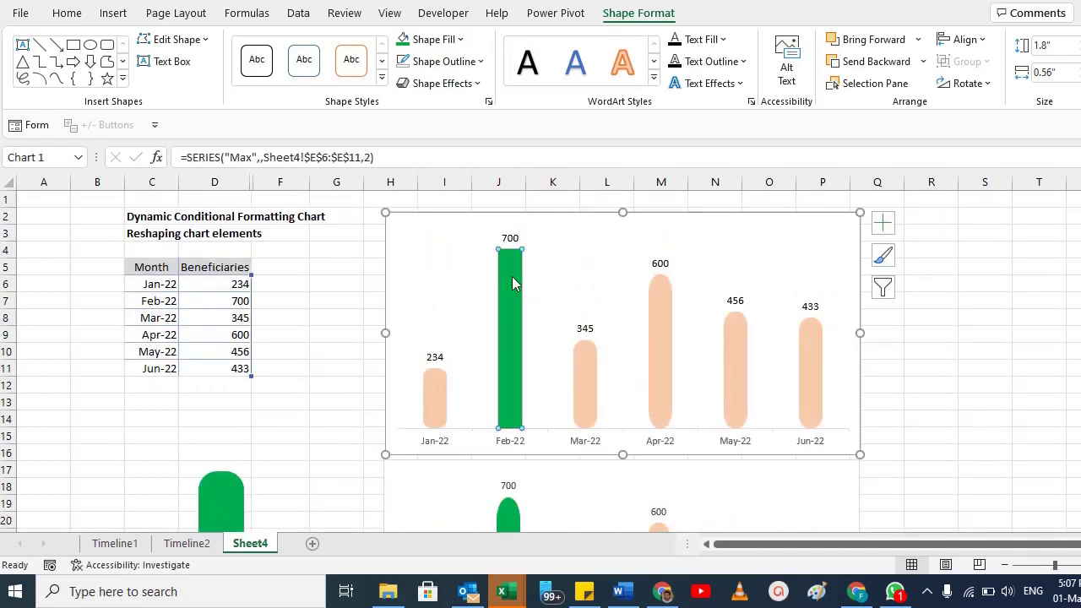
pyautogui.hotkey('ctrl', 'v')
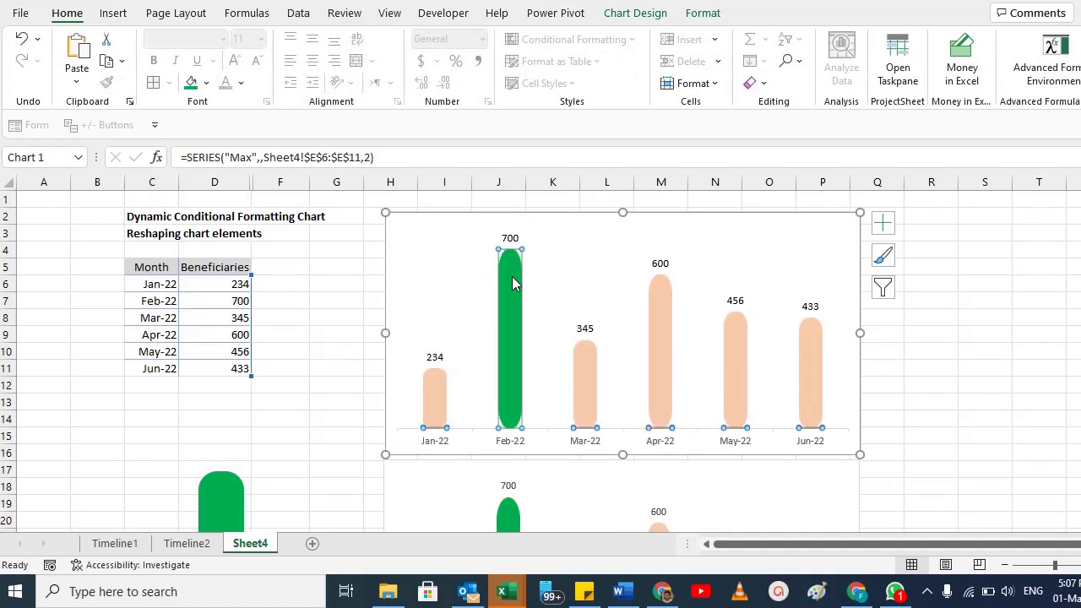
pyautogui.click(982, 366)
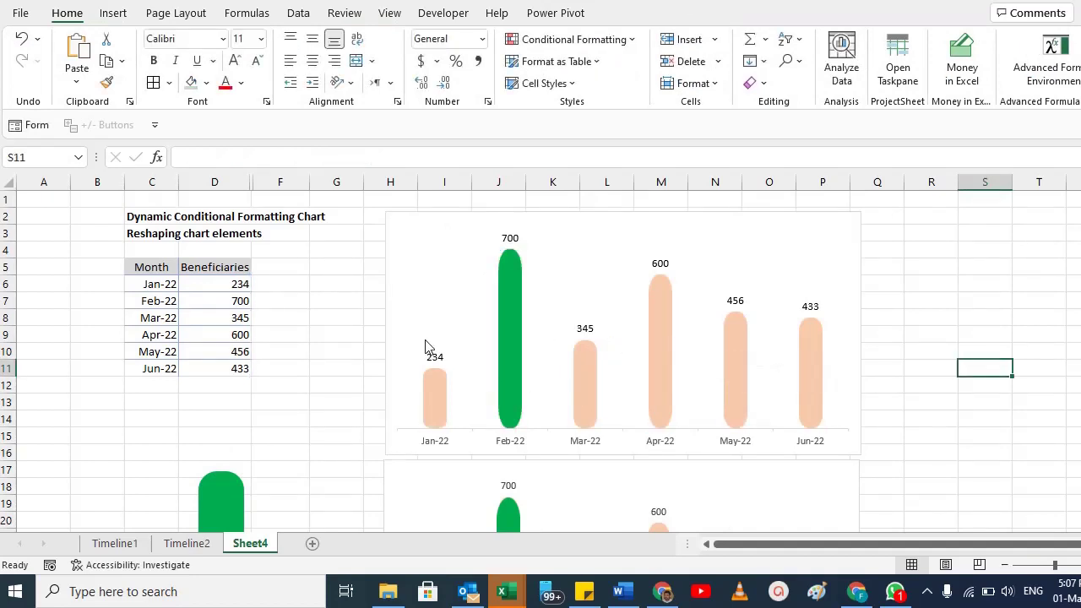
# Step: Undo both rounded-shape pastes in the upper chart and the shape's green fill
pyautogui.hotkey('ctrl', 'z')
pyautogui.hotkey('ctrl', 'z')
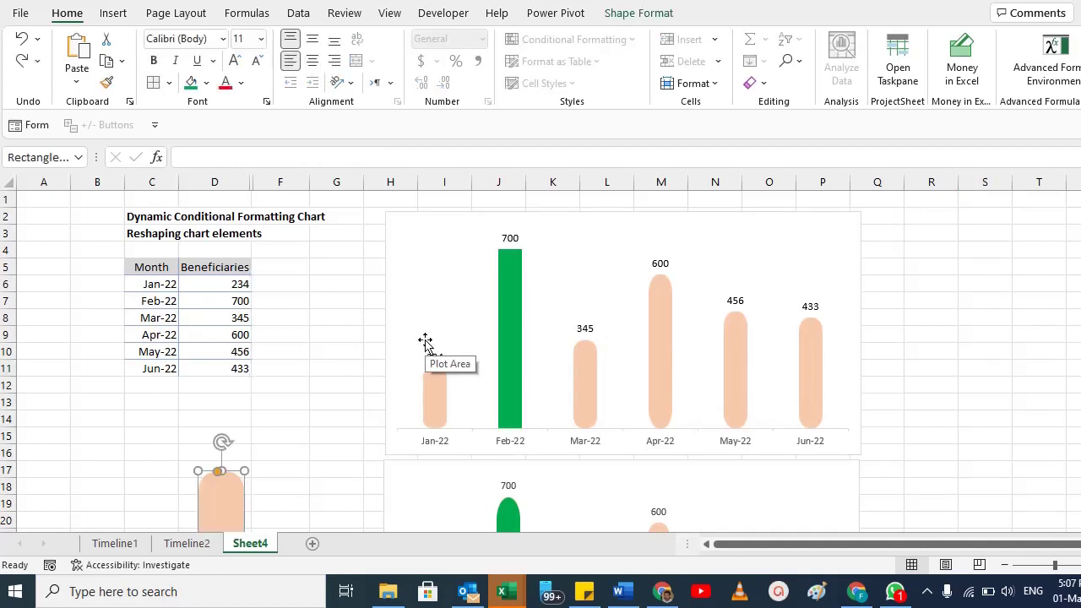
pyautogui.hotkey('ctrl', 'z')
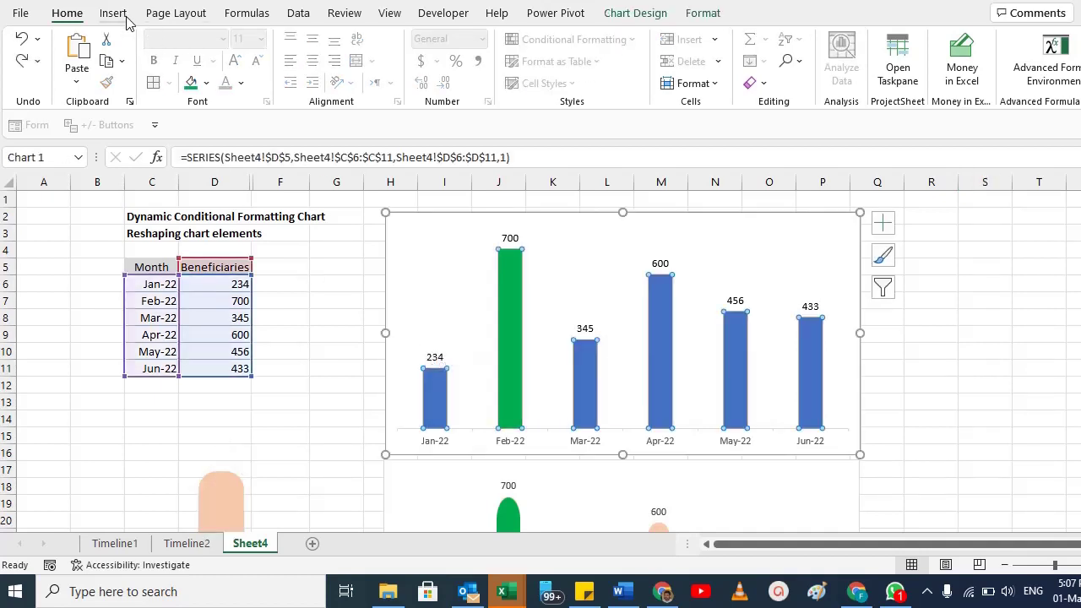
# Step: Draw an up arrow block shape about 2.15" high and 0.54" wide over column F, beside the rounded shape
pyautogui.click(125, 19)
pyautogui.click(212, 84)
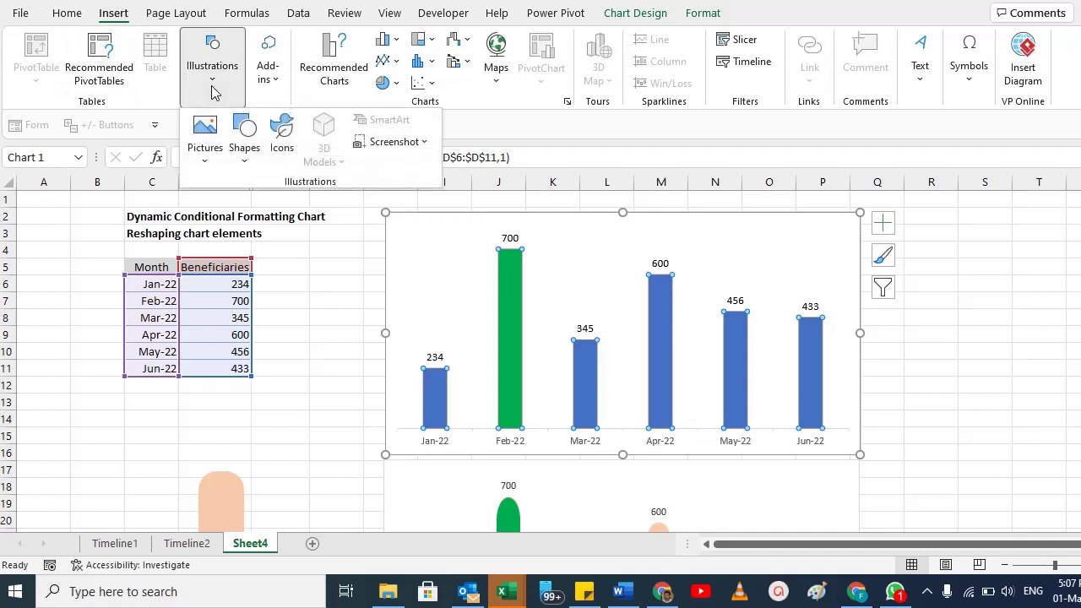
pyautogui.click(239, 169)
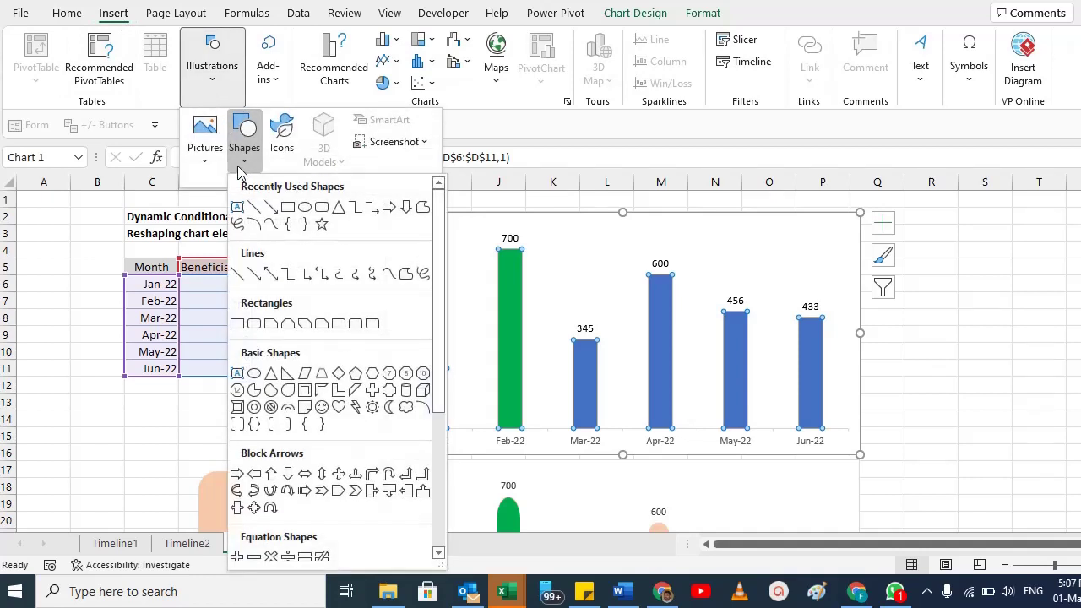
pyautogui.click(270, 475)
pyautogui.scroll(-2, 297, 318)
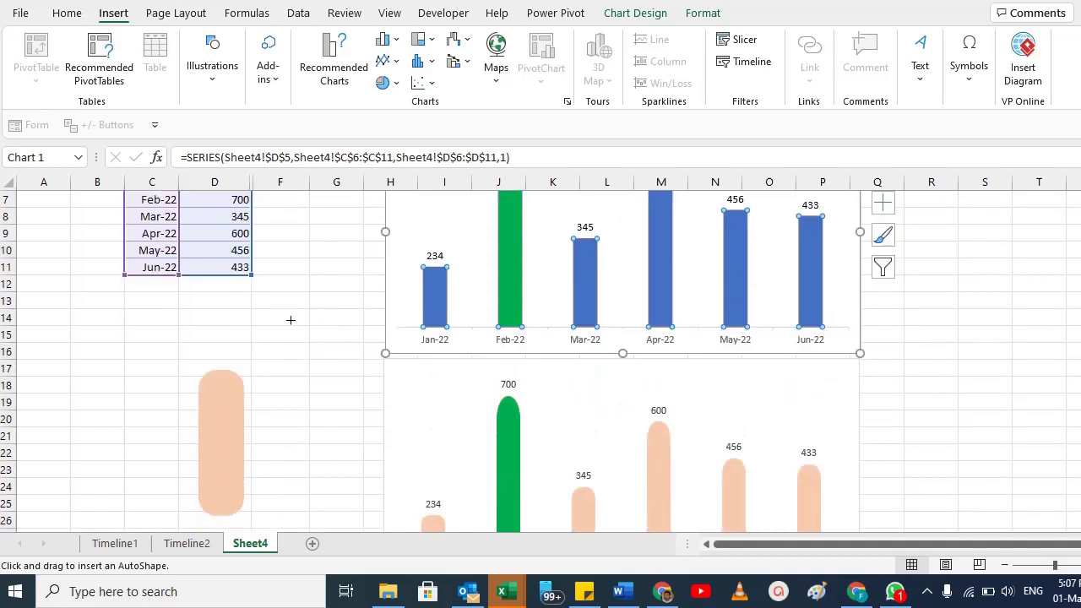
pyautogui.moveTo(265, 301)
pyautogui.mouseDown()
pyautogui.moveTo(314, 415)
pyautogui.moveTo(324, 456)
pyautogui.moveTo(309, 475)
pyautogui.mouseUp()
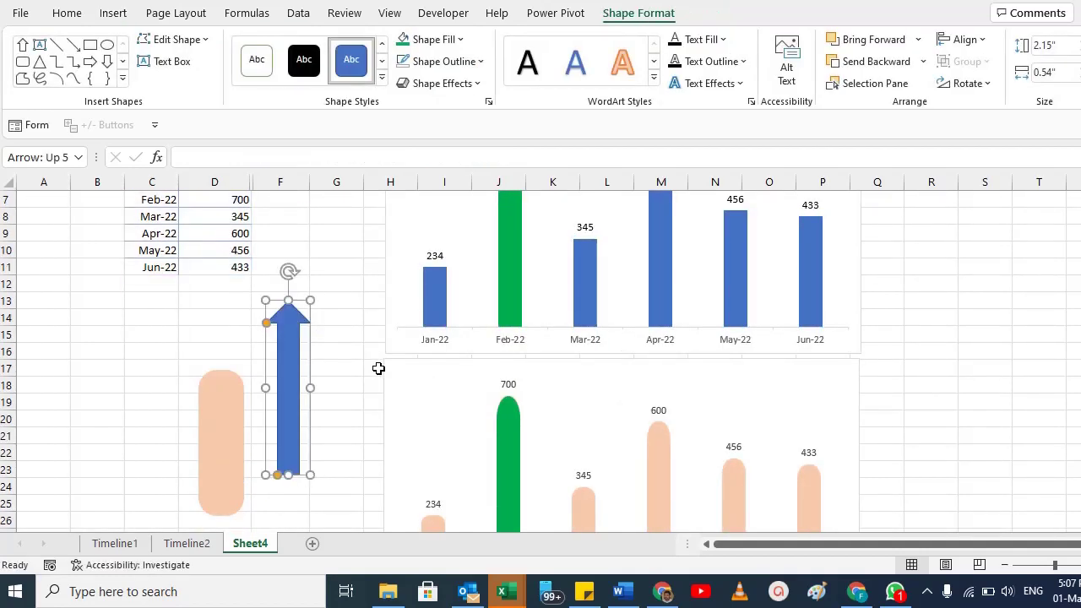
# Step: Copy the blue up arrow and paste it onto the Beneficiaries series columns in the upper chart
pyautogui.click(437, 299)
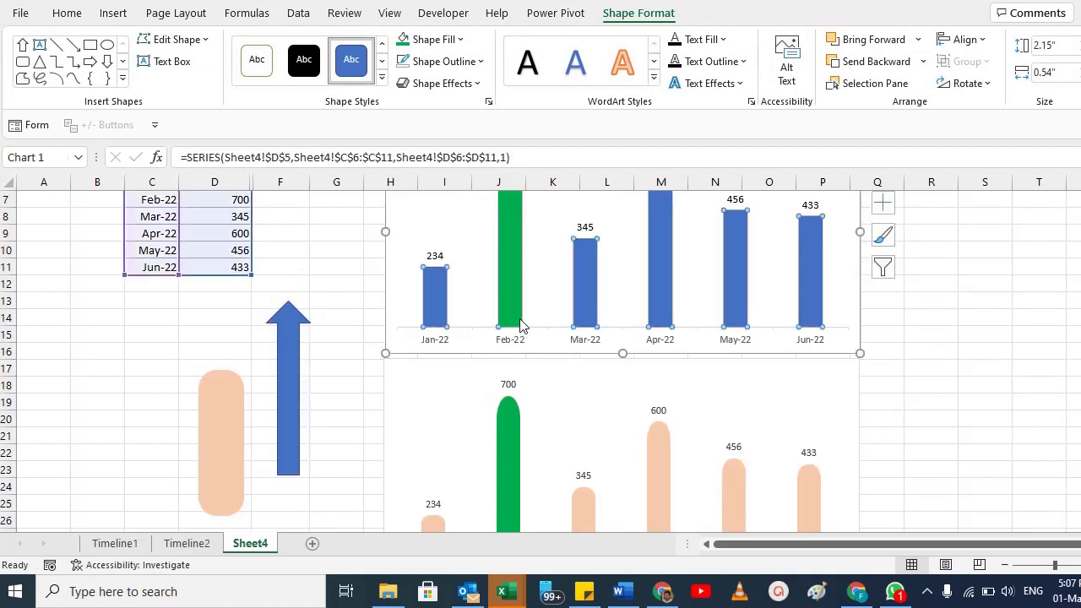
pyautogui.scroll(2, 507, 278)
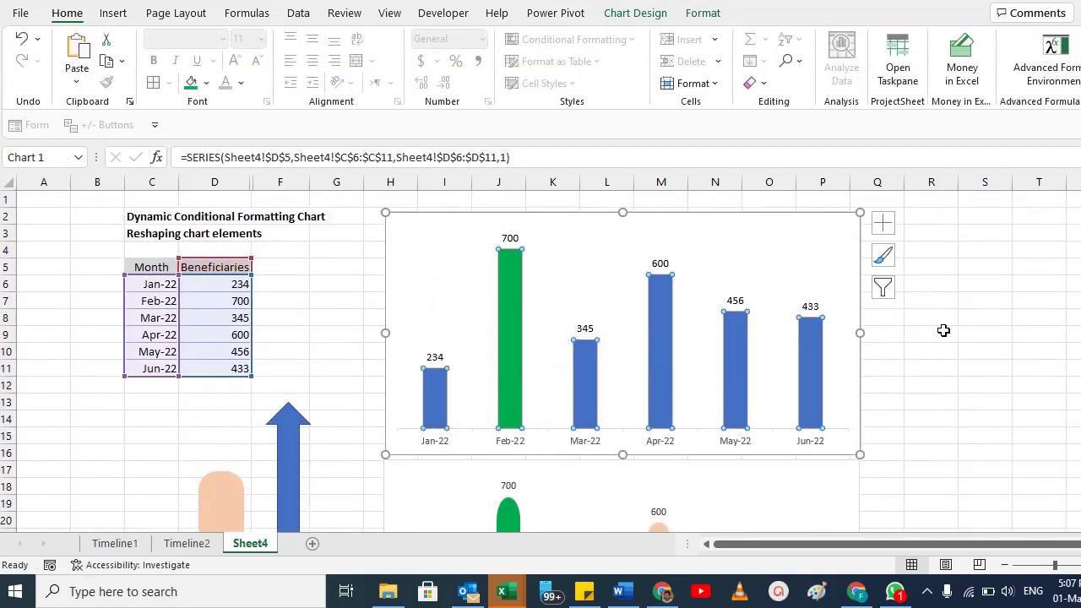
pyautogui.hotkey('ctrl', 'v')
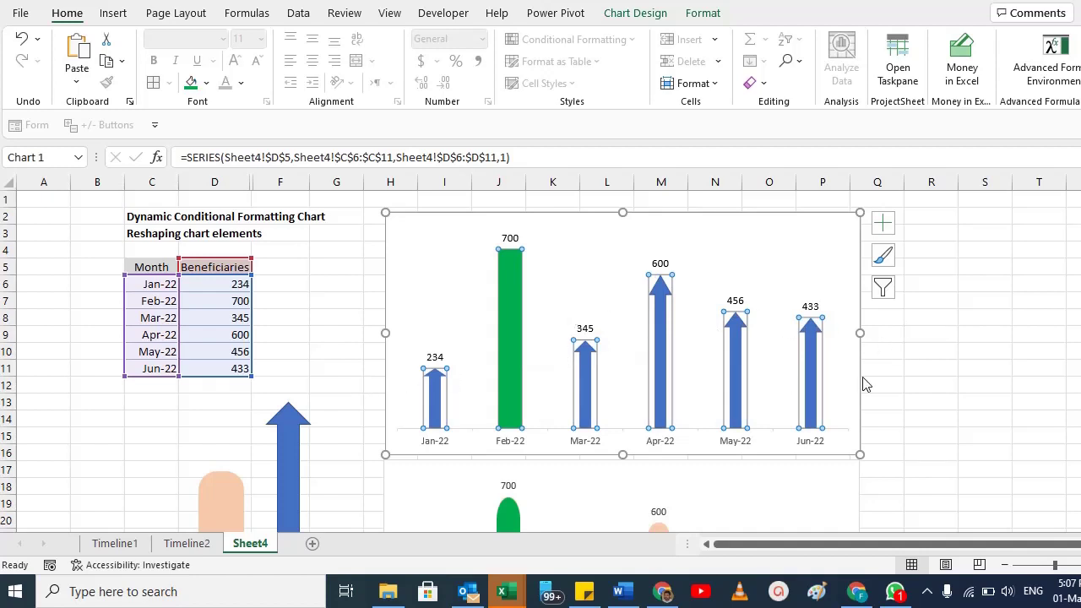
# Step: Undo the up arrow paste on the Beneficiaries columns and open the picture fill option for that series
pyautogui.hotkey('ctrl', 'z')
pyautogui.click(113, 13)
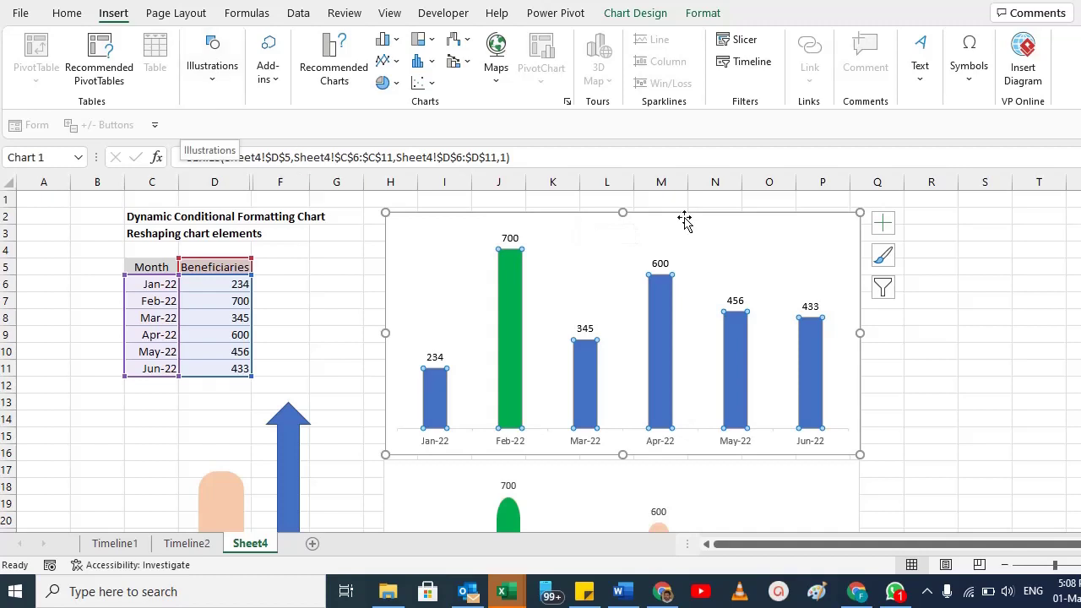
pyautogui.click(427, 380)
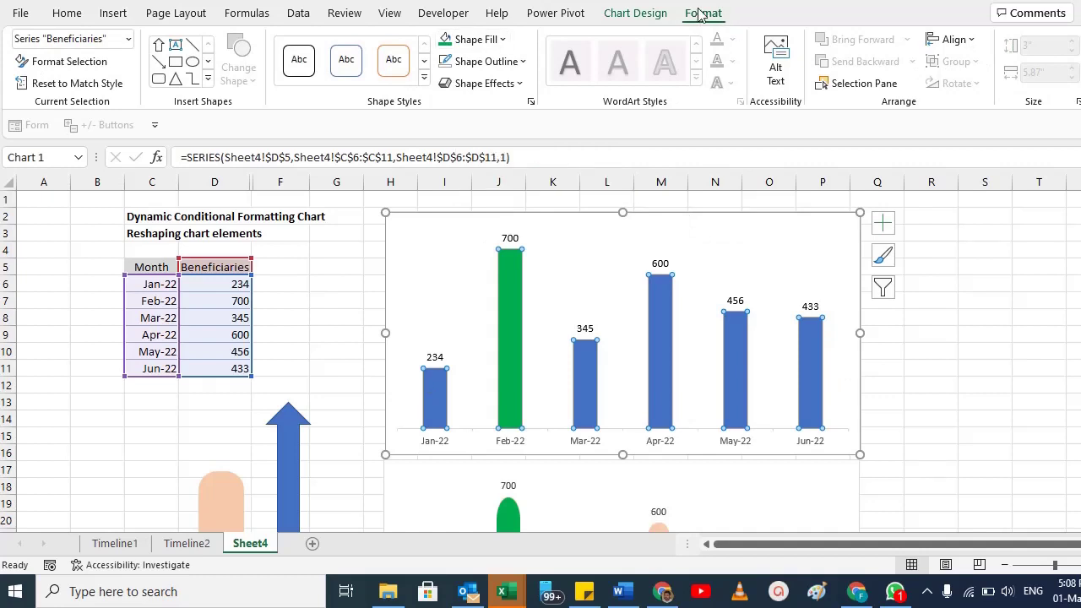
pyautogui.click(500, 39)
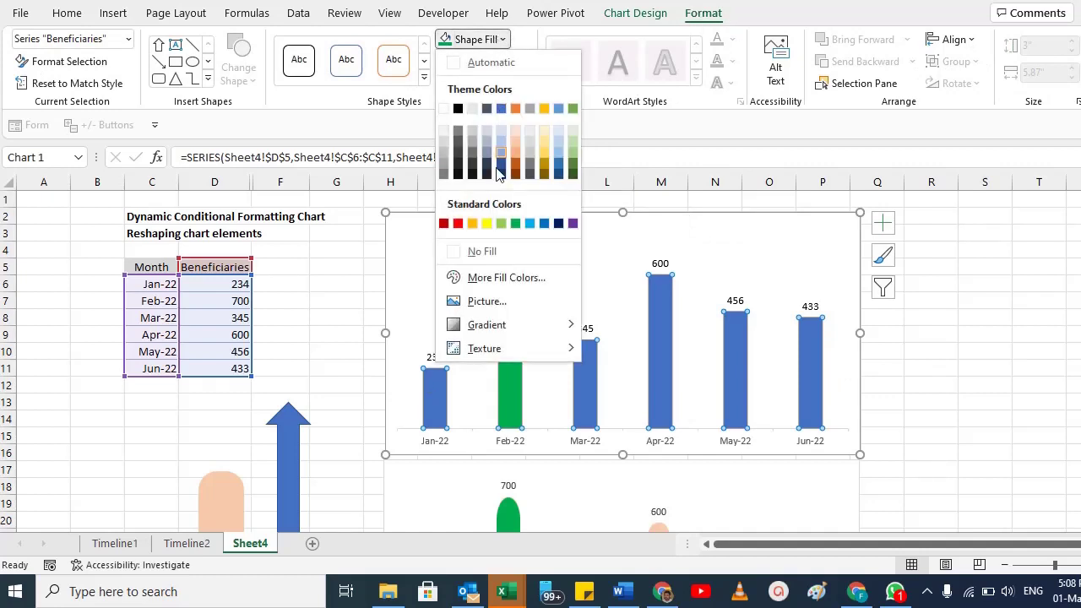
pyautogui.click(483, 306)
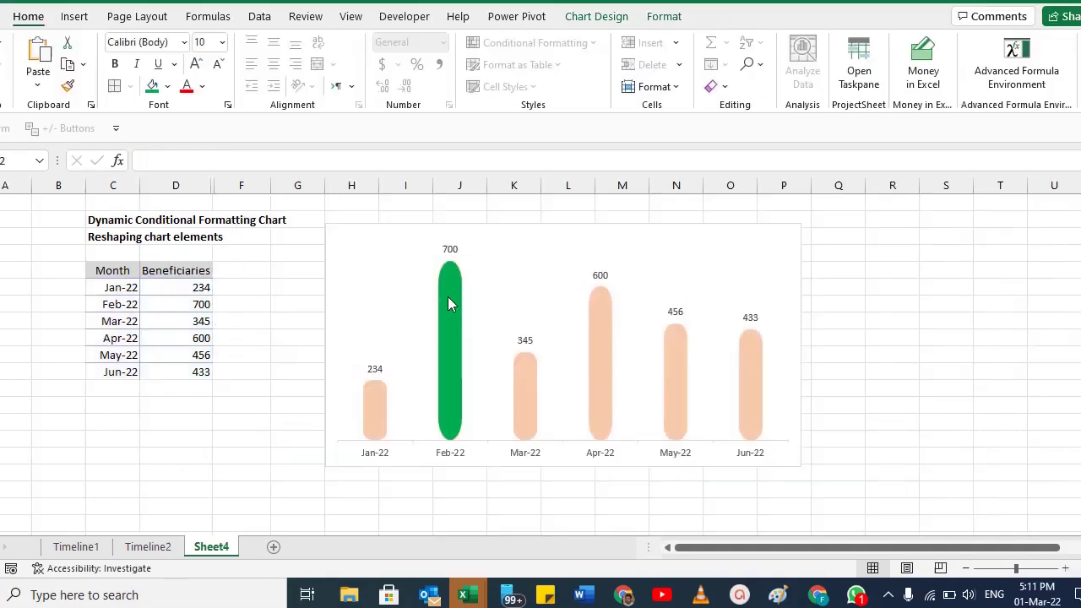
# Step: Examine the chart's highlighted column against the monthly values in the Beneficiaries column
pyautogui.click(448, 296)
pyautogui.click(173, 287)
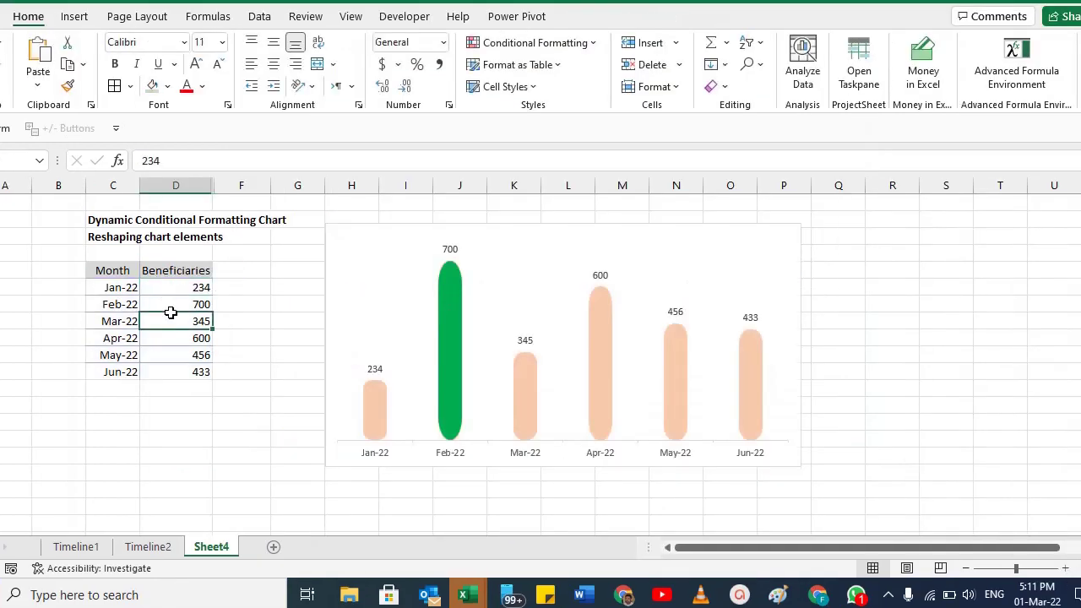
pyautogui.press('Down')
pyautogui.press('Down')
pyautogui.press('Down')
pyautogui.press('Down')
pyautogui.click(181, 287)
pyautogui.click(180, 321)
pyautogui.click(177, 338)
pyautogui.click(180, 307)
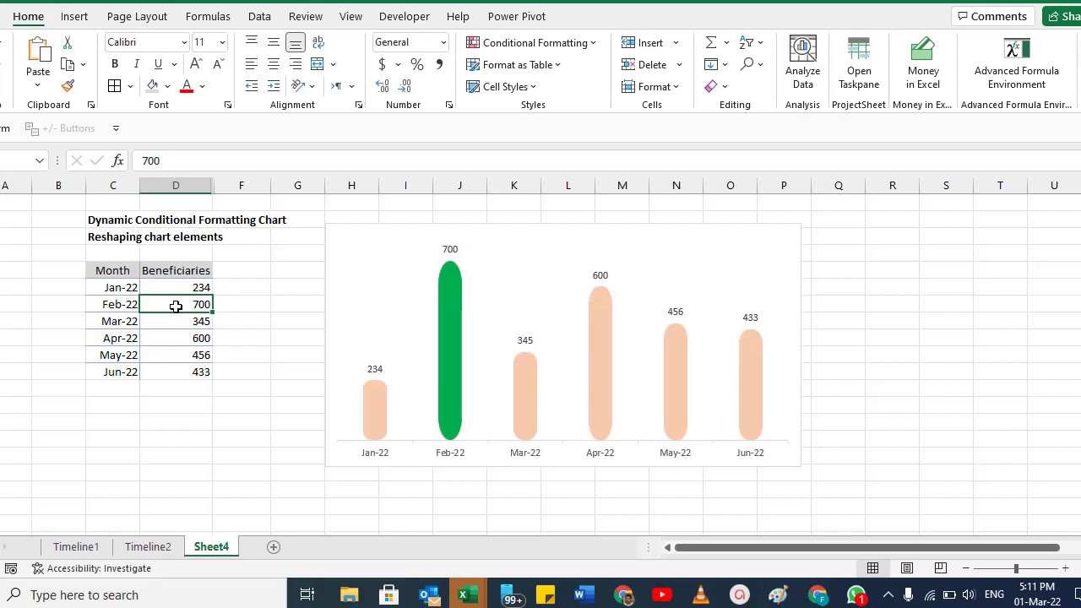
# Step: Set the Apr-22 Beneficiaries value to 800
pyautogui.click(181, 337)
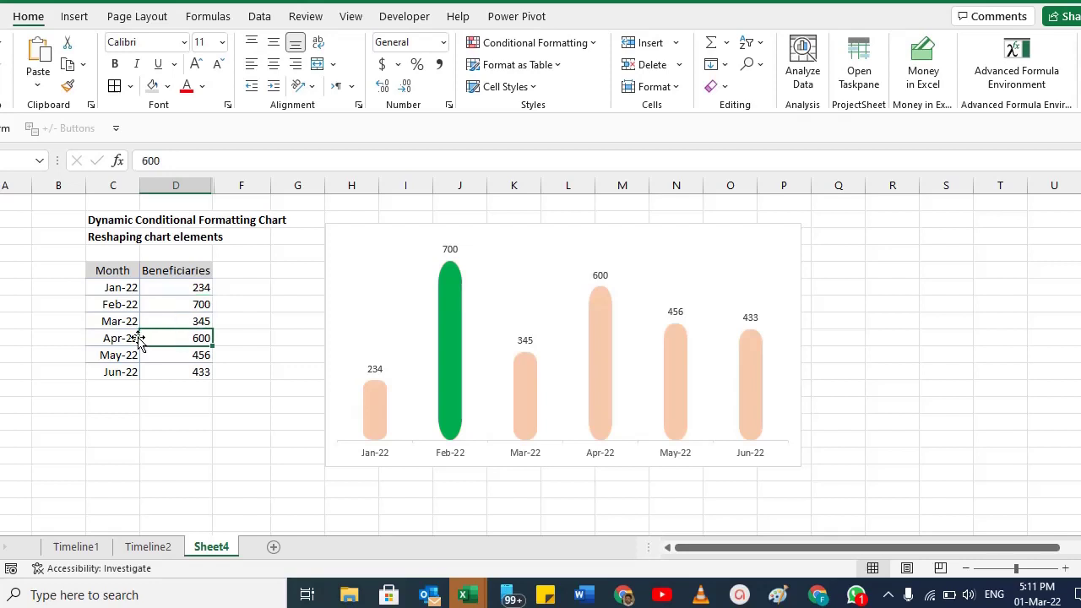
pyautogui.write('8')
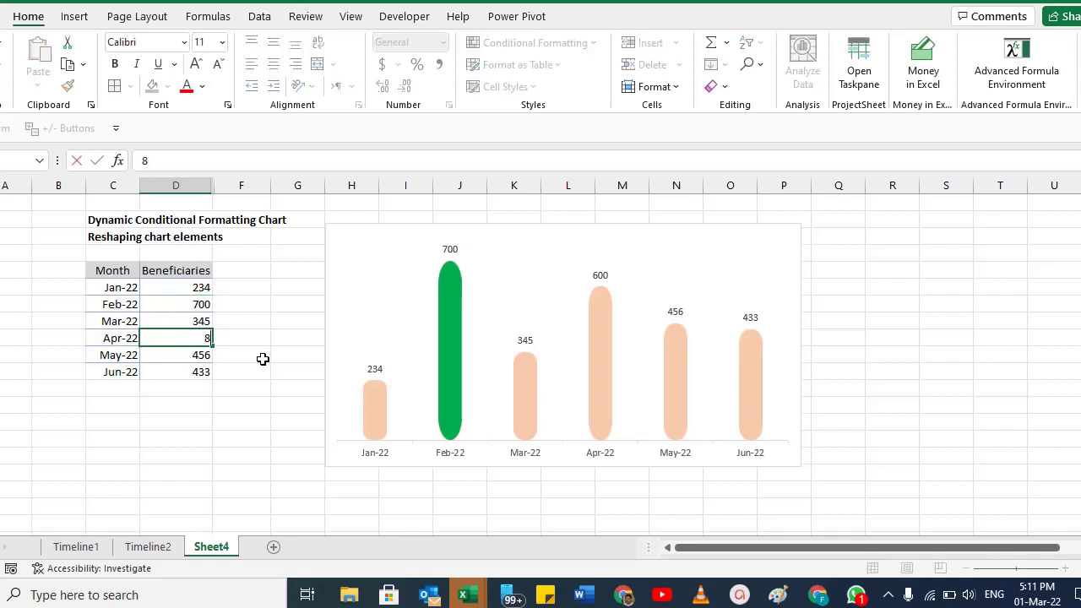
pyautogui.write('00')
pyautogui.press('Return')
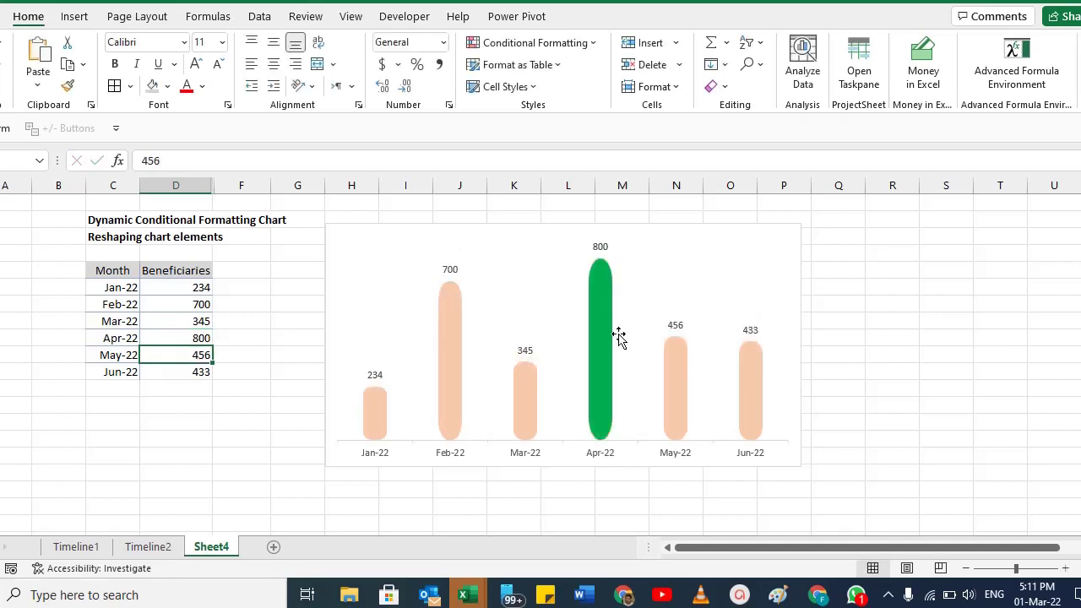
# Step: Delete the rounded column chart from Sheet4
pyautogui.moveTo(598, 263)
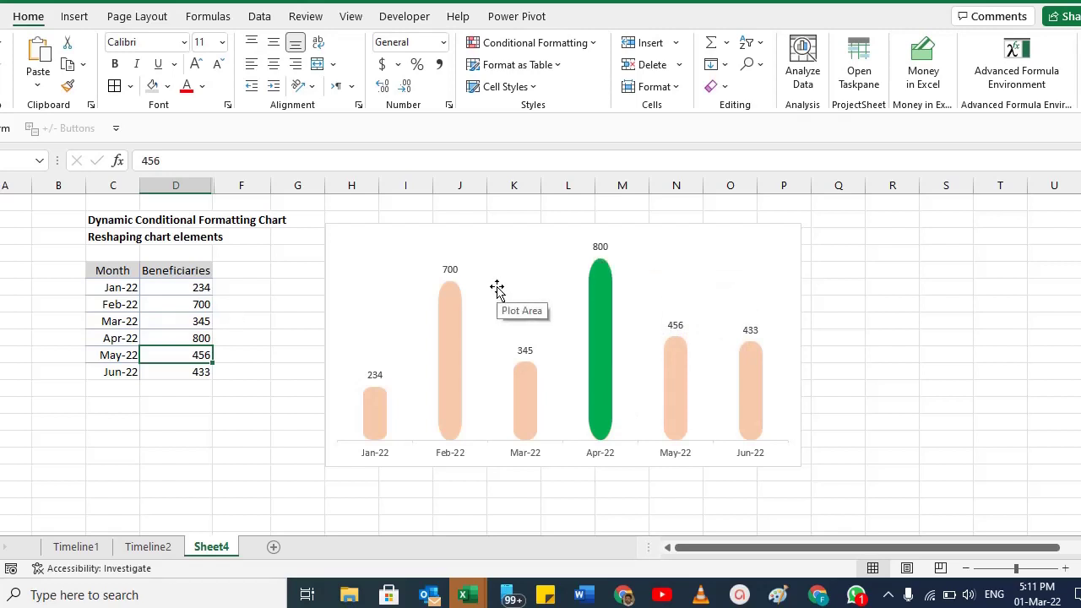
pyautogui.click(446, 225)
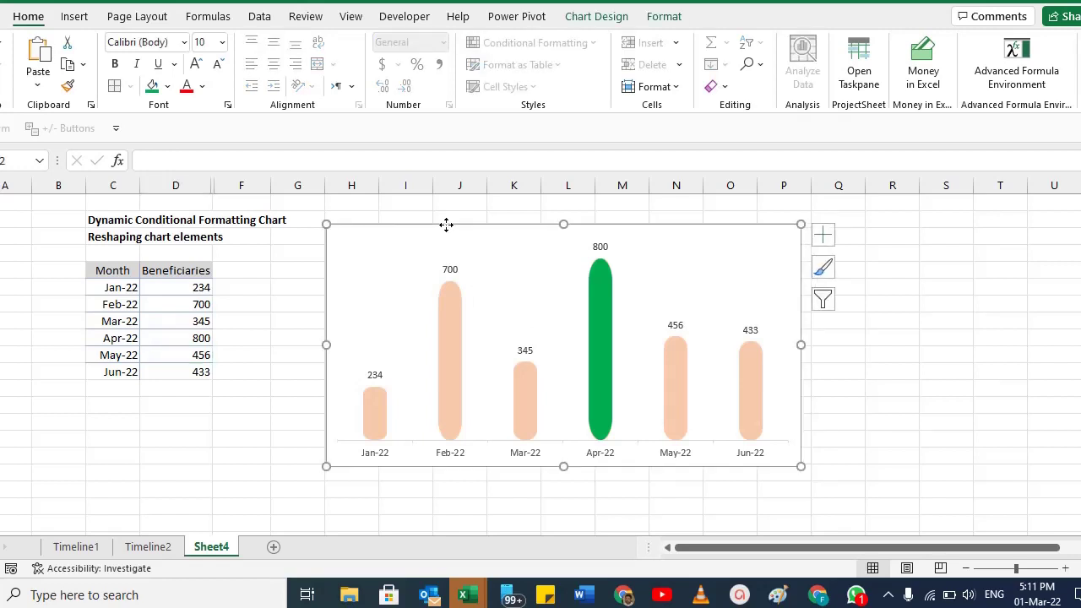
pyautogui.press('Delete')
# Step: Enter the header "Max" in E5, beside the Beneficiaries header
pyautogui.hotkey('ctrl', 'Up')
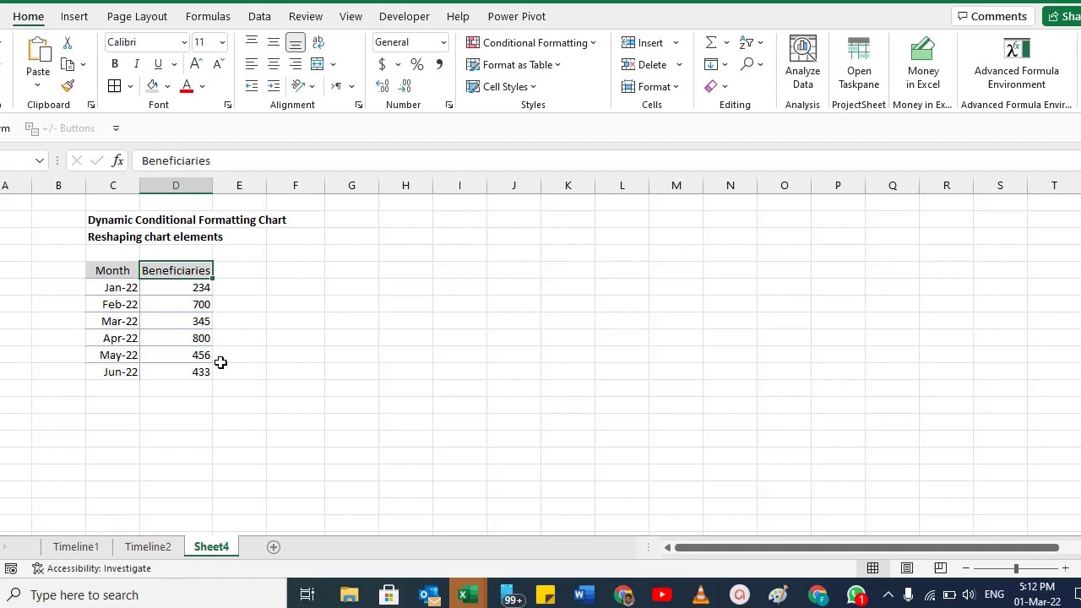
pyautogui.press('Right')
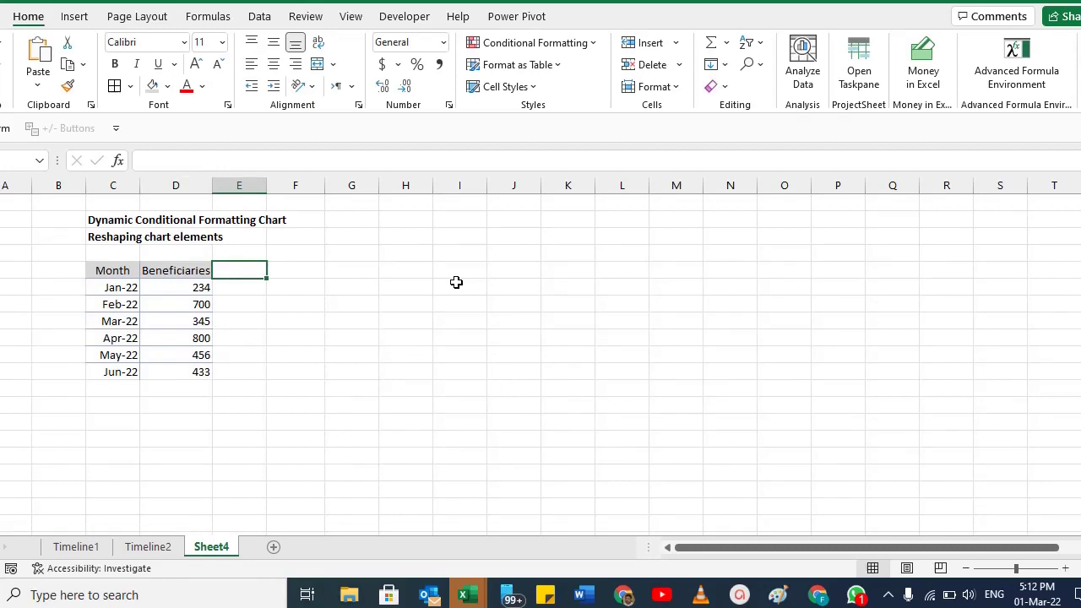
pyautogui.write('Max')
pyautogui.press('Return')
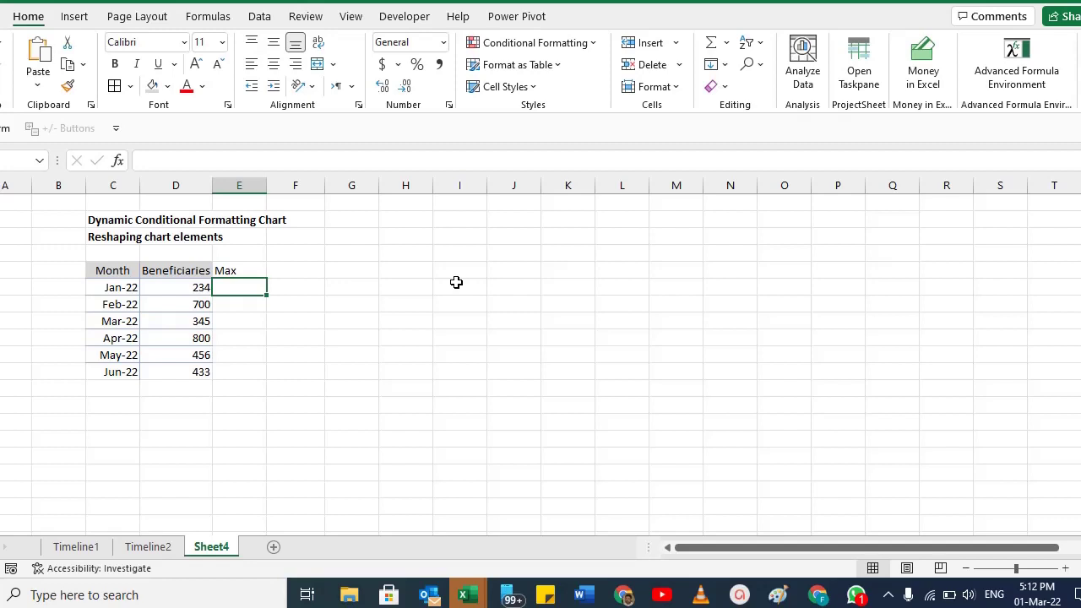
# Step: Enter the formula =IF(D6=MAX($D$6:$D$11),D6,"") in cell E6 of the Max column
pyautogui.write('=')
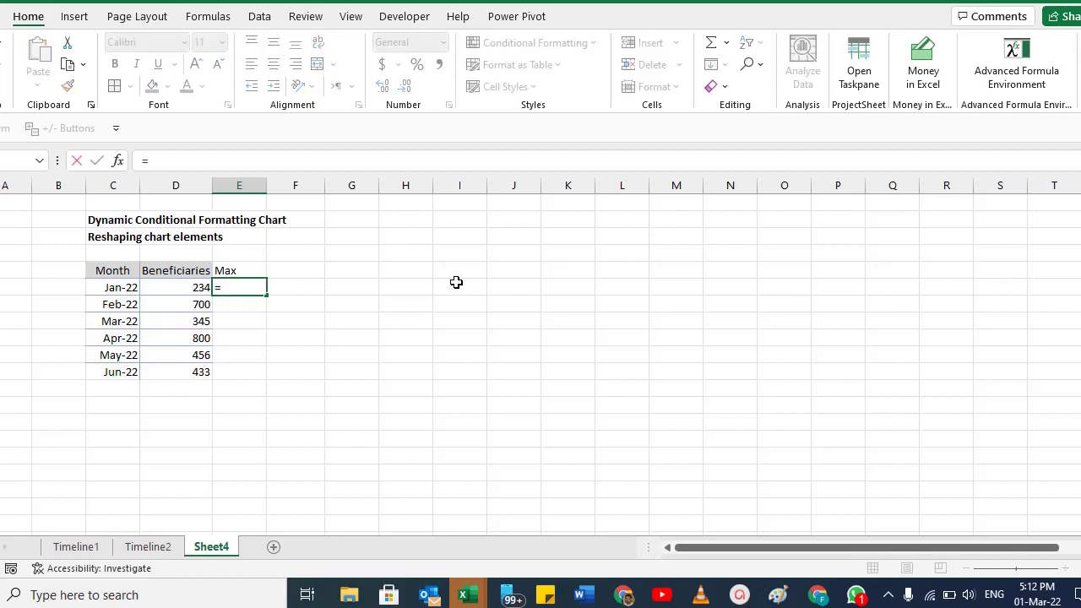
pyautogui.write('IF')
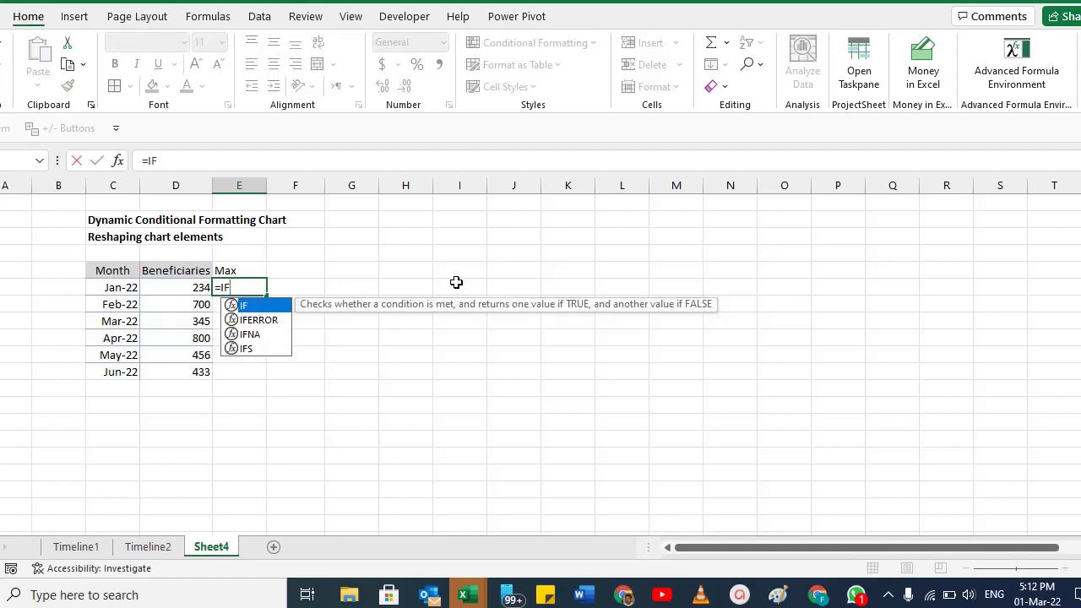
pyautogui.write('(')
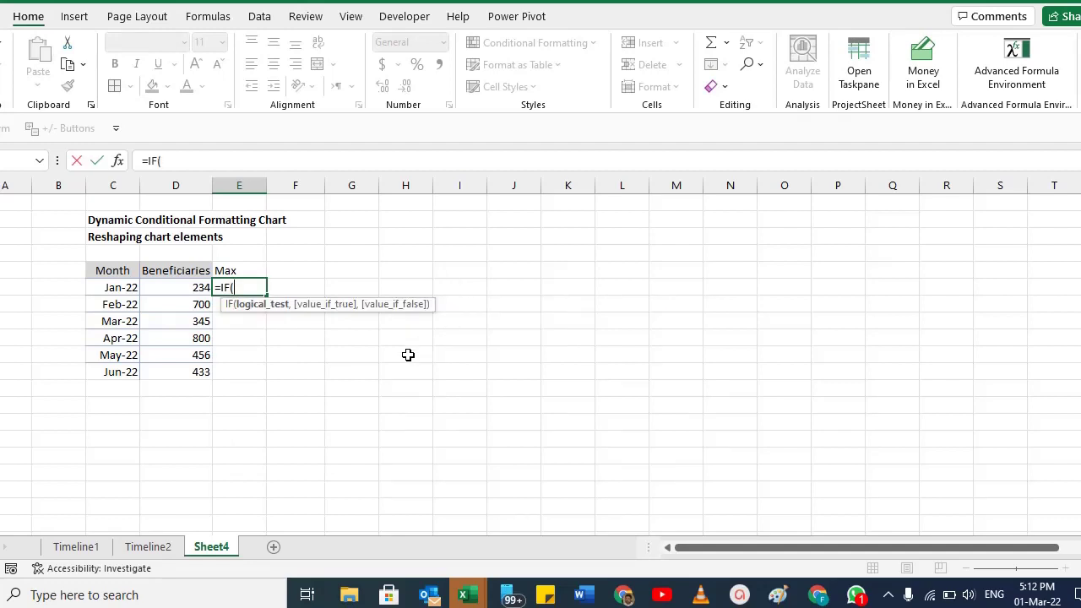
pyautogui.click(169, 286)
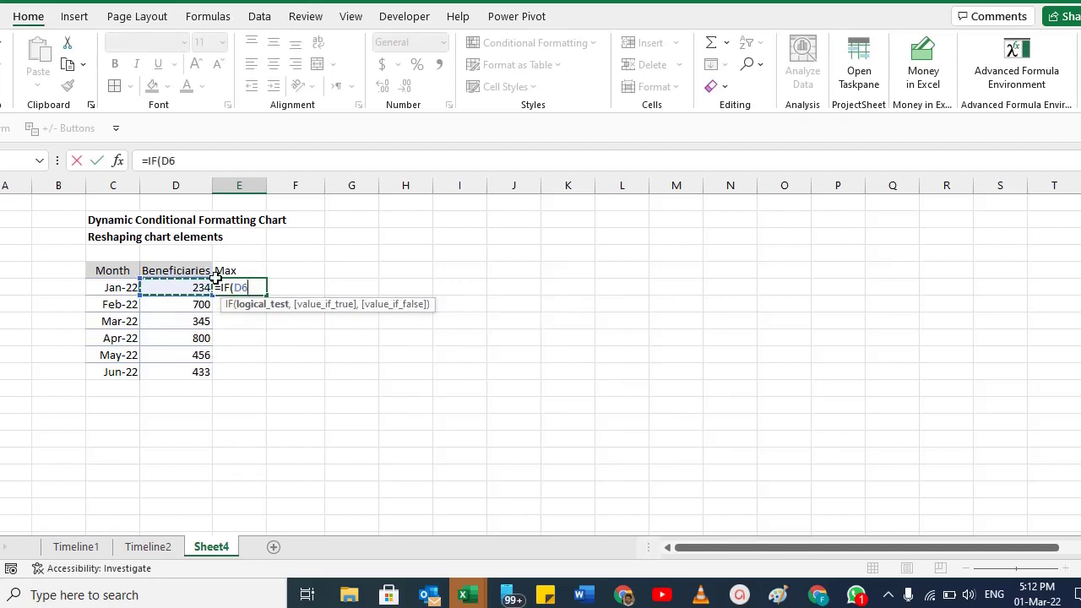
pyautogui.write('=Max')
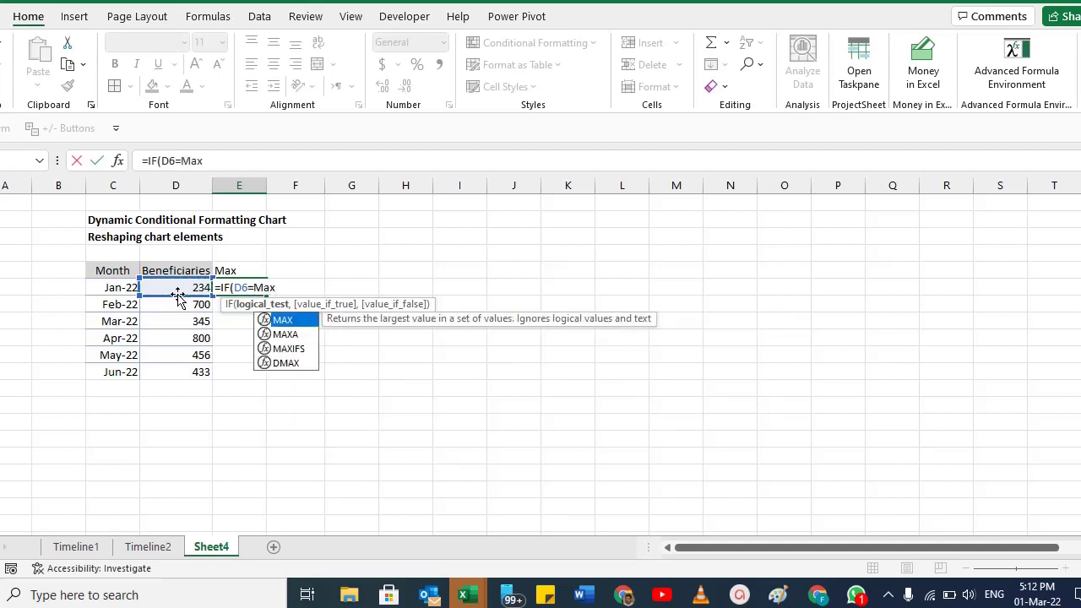
pyautogui.write('(')
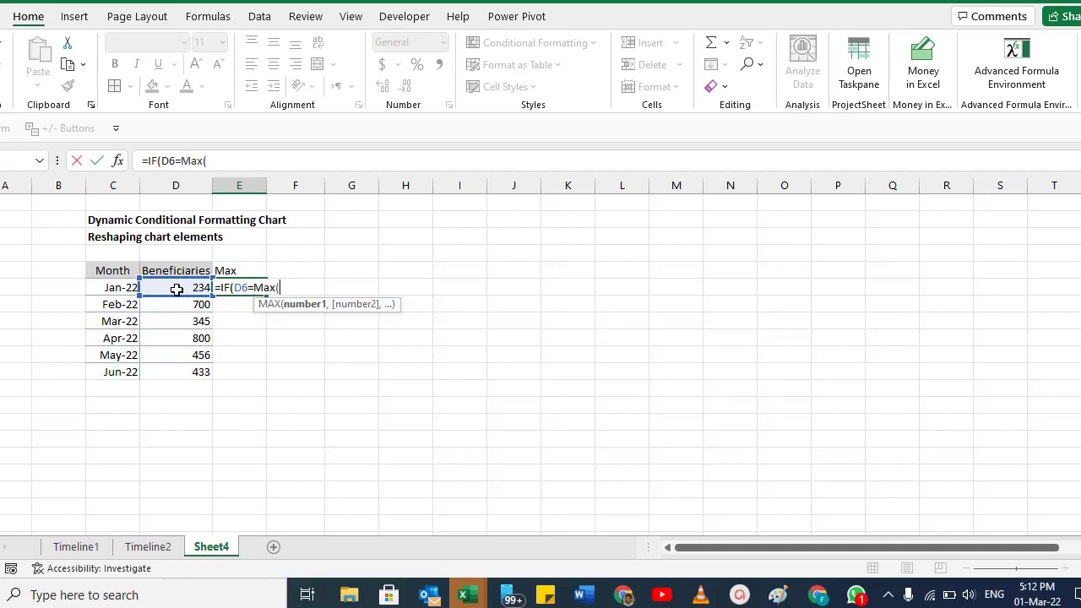
pyautogui.moveTo(172, 288); pyautogui.dragTo(160, 368)
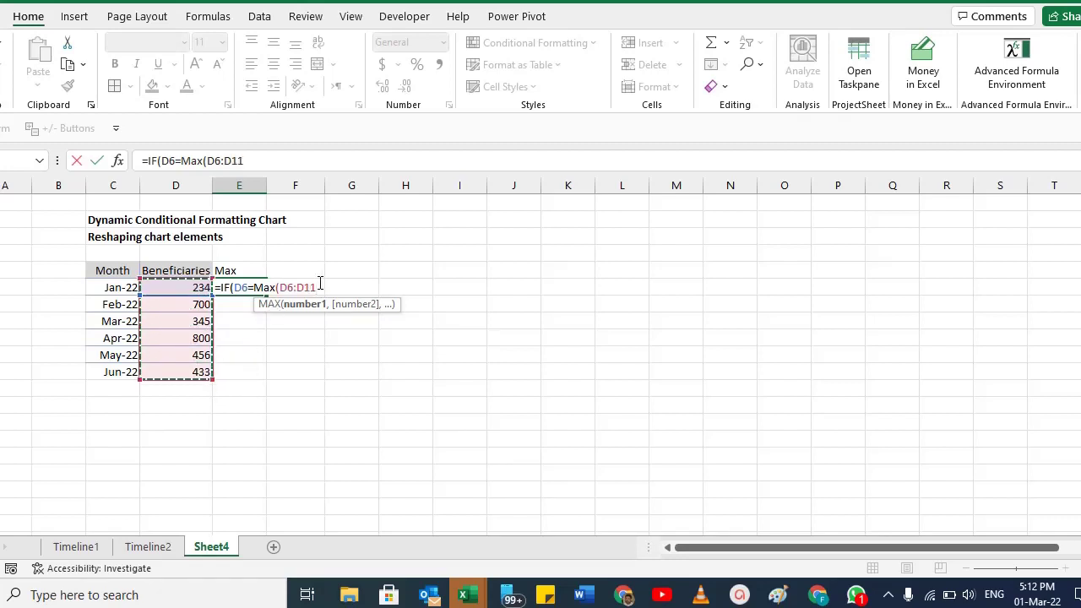
pyautogui.press('F4')
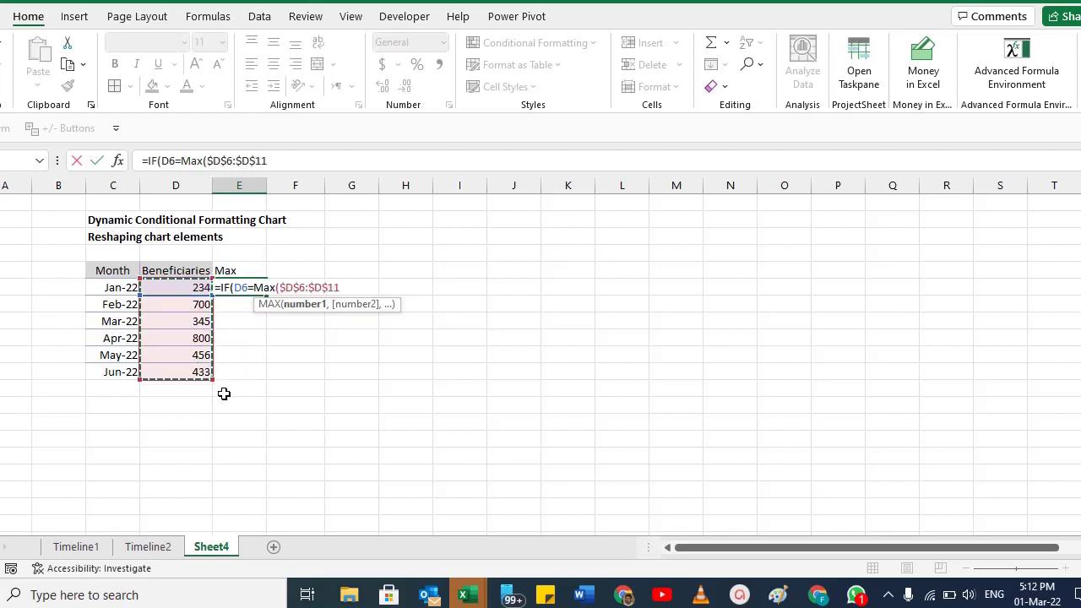
pyautogui.write(')')
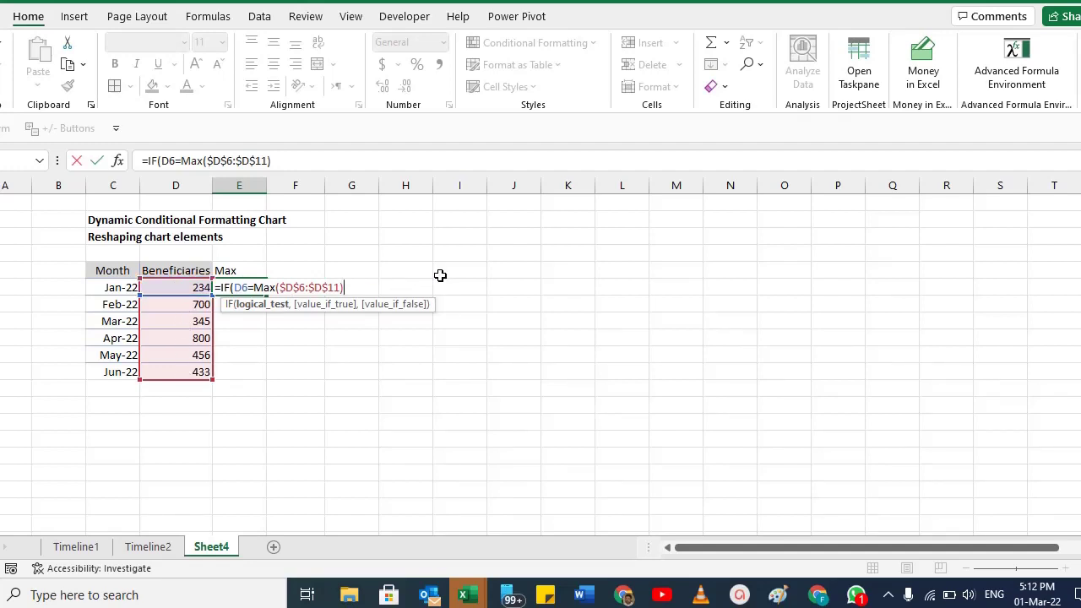
pyautogui.write(',')
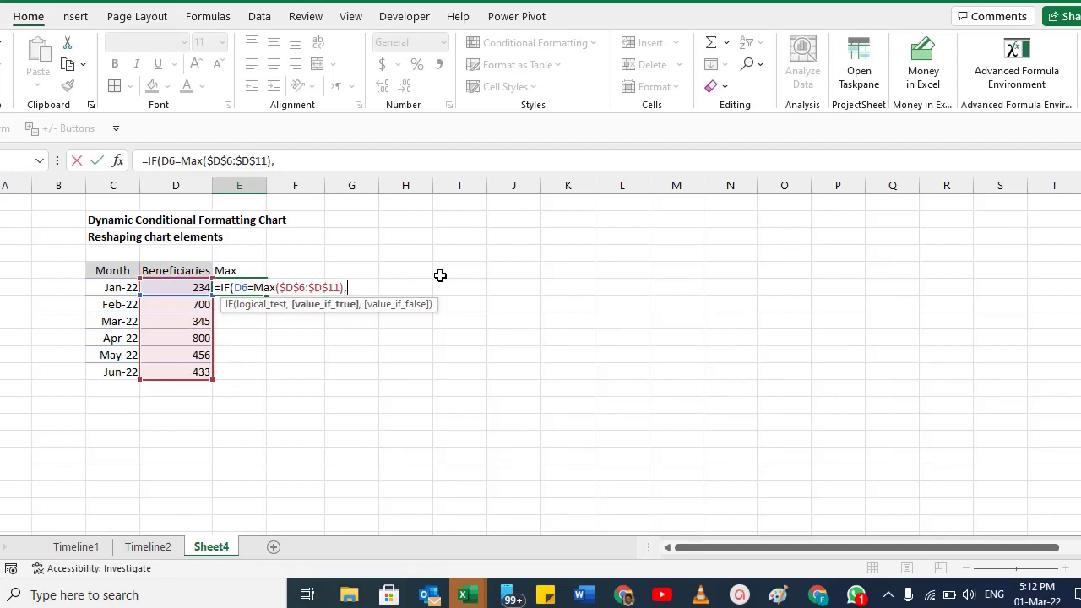
pyautogui.click(186, 287)
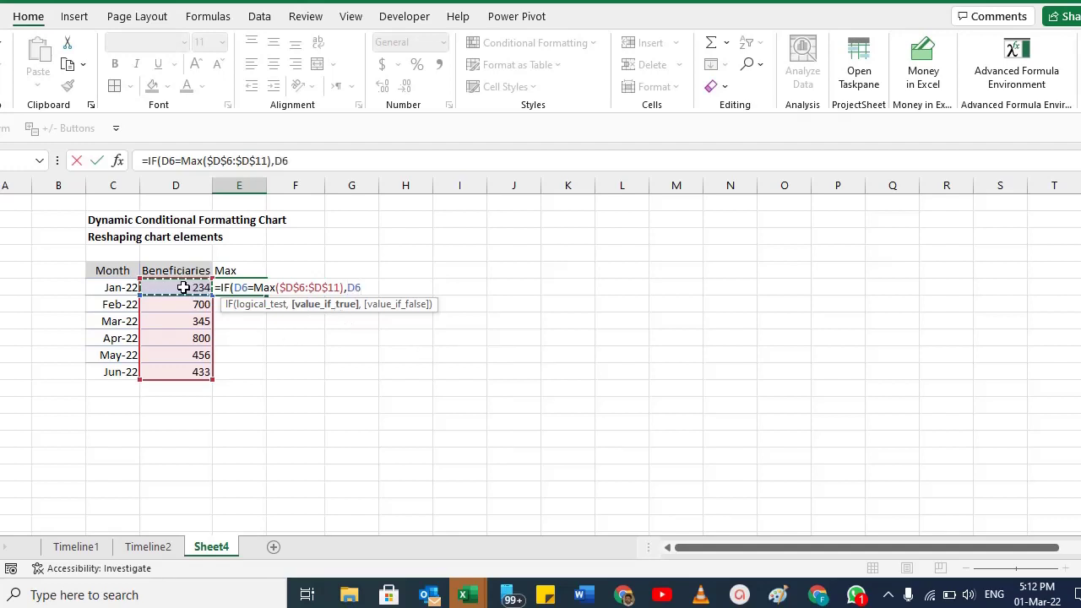
pyautogui.write(',')
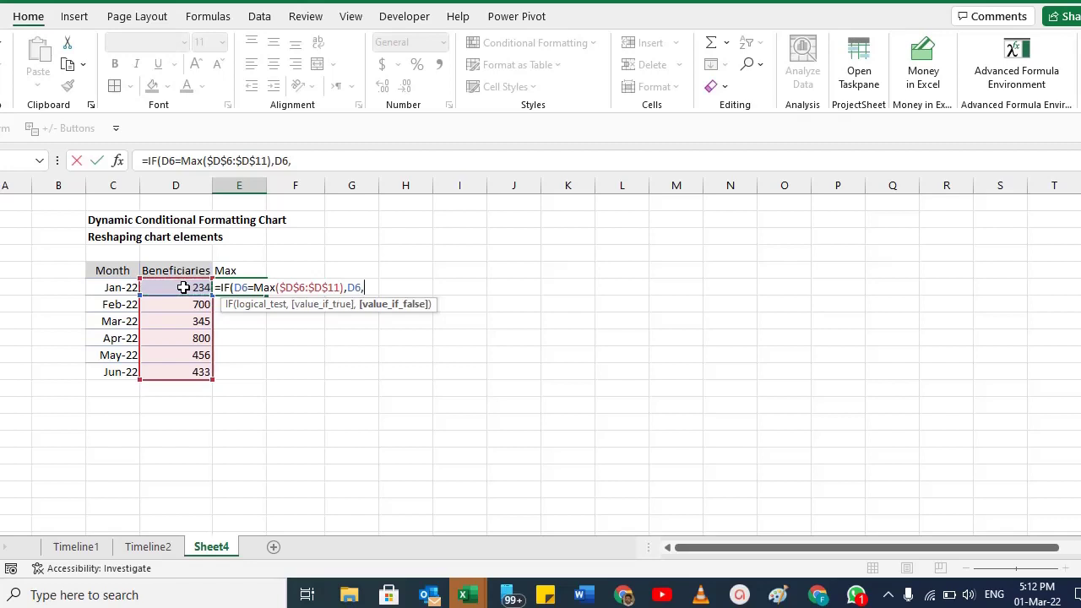
pyautogui.write('"")')
pyautogui.press('Return')
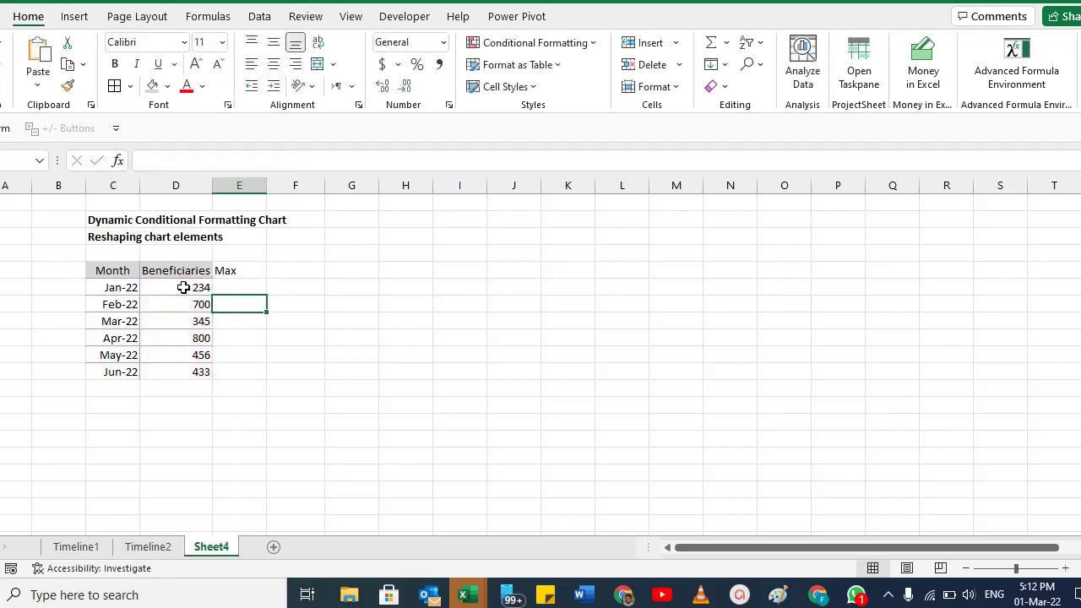
# Step: Copy the Max formula from E6 down through E7:E11
pyautogui.click(220, 287)
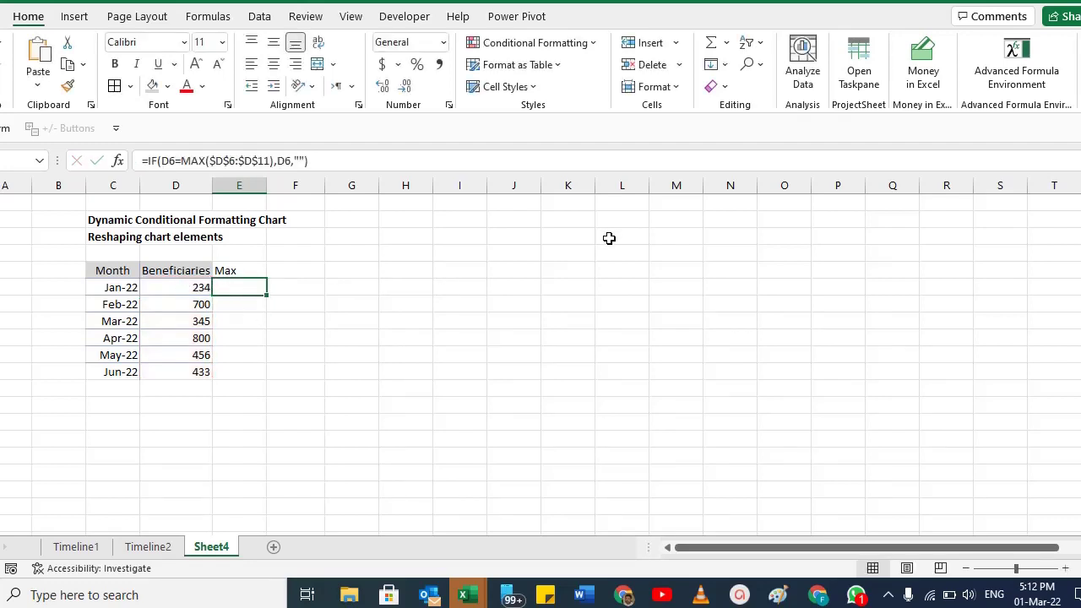
pyautogui.hotkey('ctrl', 'c')
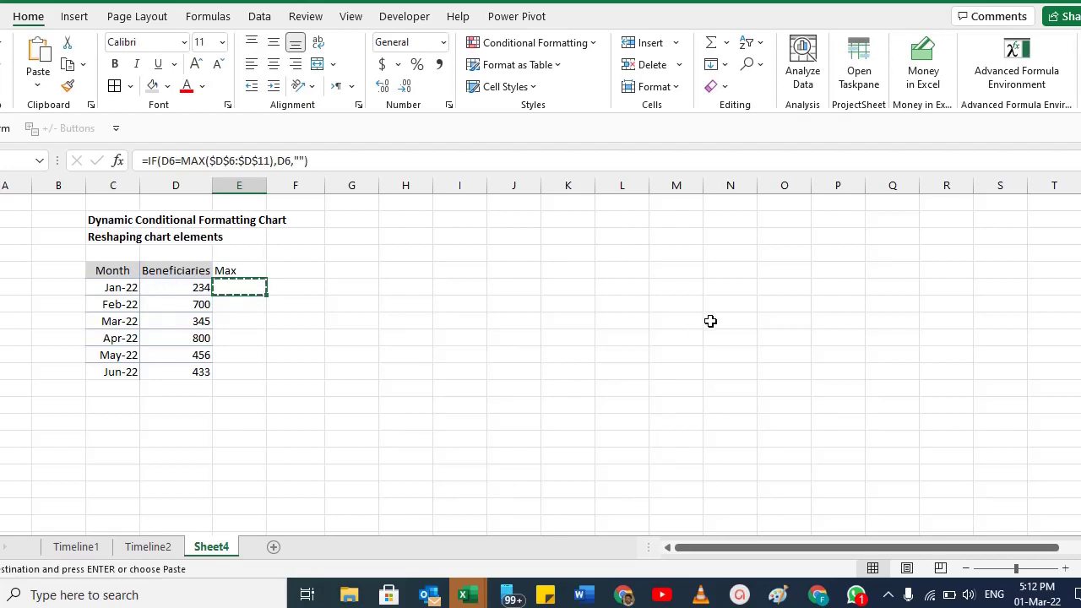
pyautogui.press('Down')
pyautogui.hotkey('ctrl', 'v')
pyautogui.press('Down')
pyautogui.hotkey('ctrl', 'v')
pyautogui.press('Down')
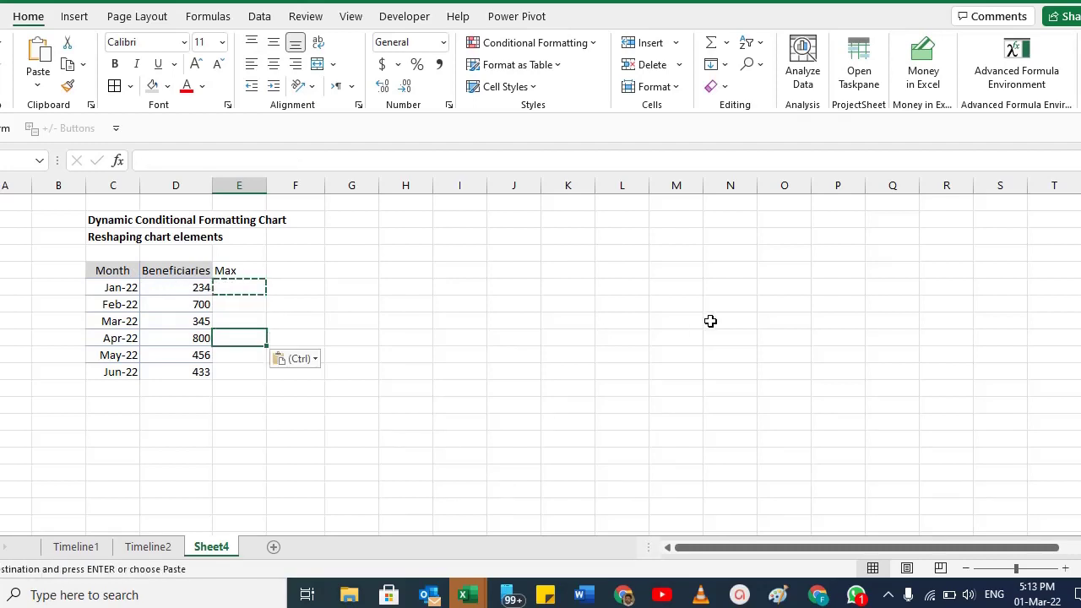
pyautogui.press('Down')
pyautogui.hotkey('ctrl', 'v')
pyautogui.press('Down')
pyautogui.hotkey('ctrl', 'v')
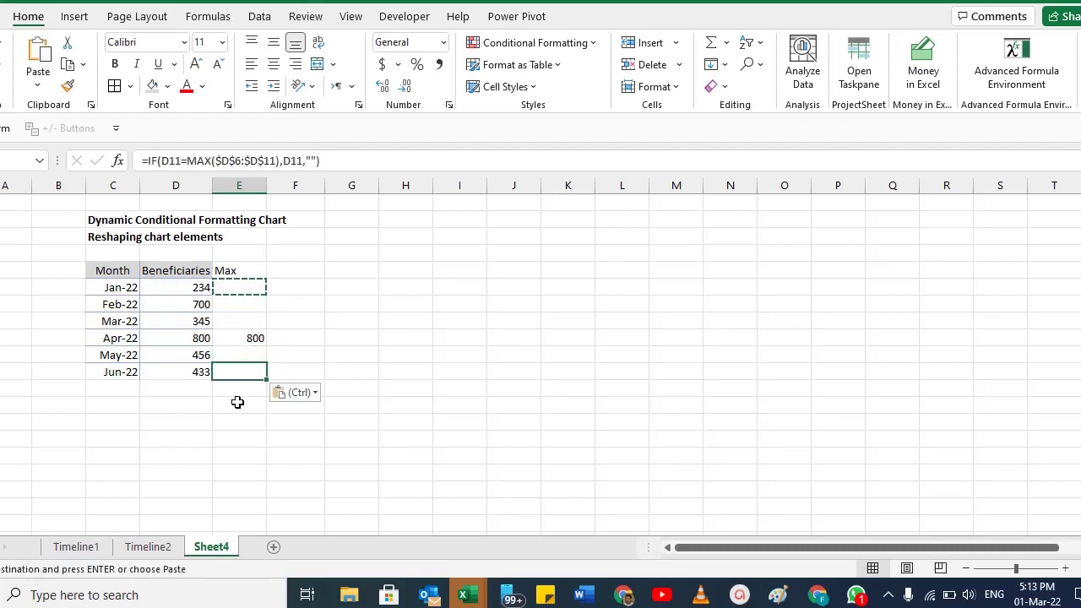
pyautogui.click(252, 339)
pyautogui.moveTo(178, 288); pyautogui.dragTo(183, 369)
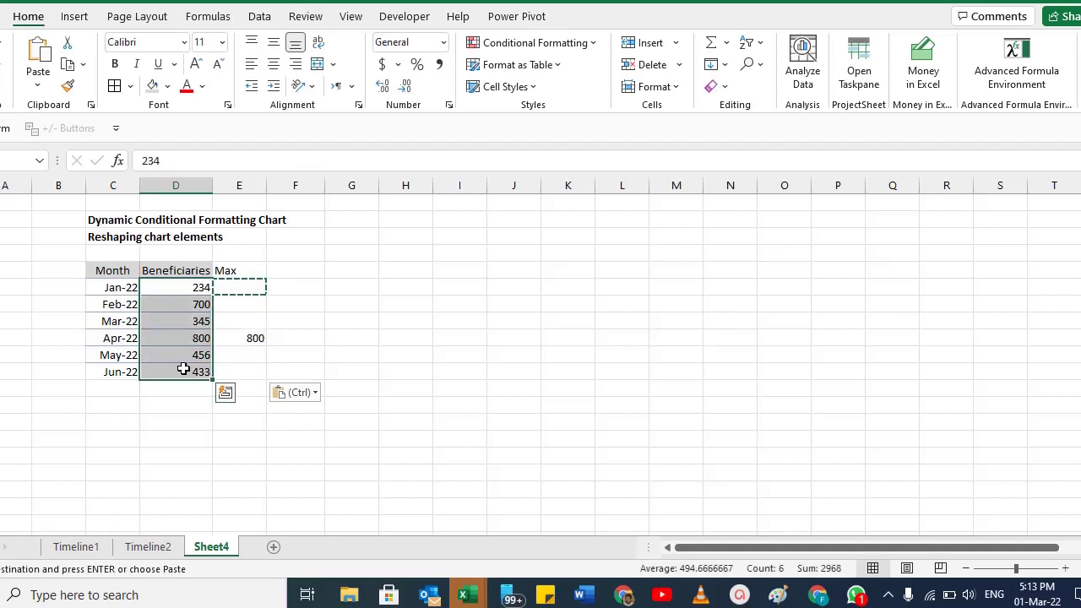
pyautogui.moveTo(264, 289); pyautogui.dragTo(240, 375)
pyautogui.click(239, 337)
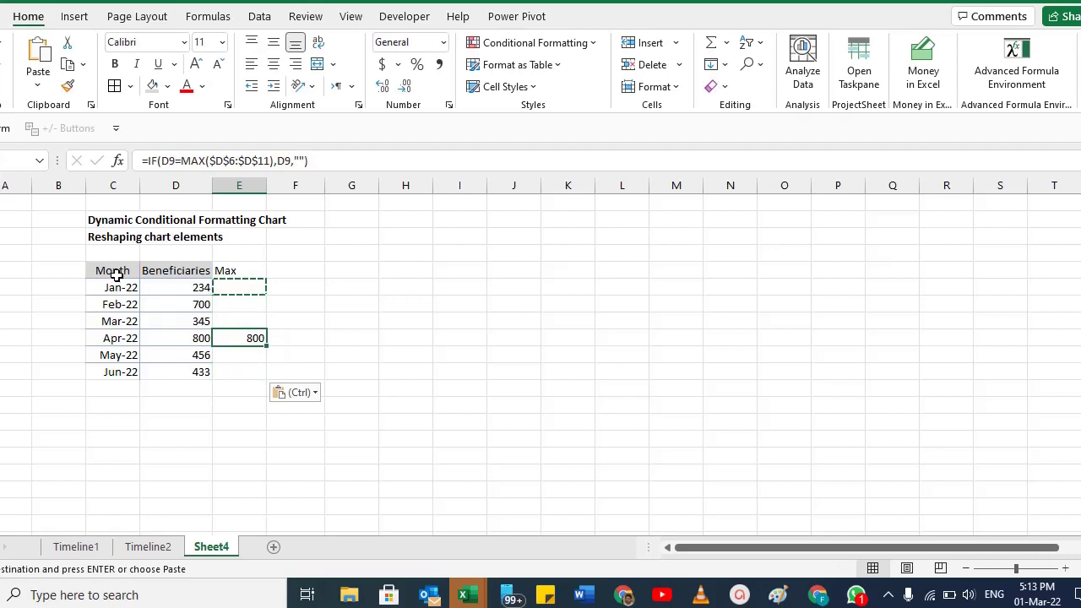
# Step: Insert a recommended column chart from the Month and Beneficiaries data in C5:D11 and place it beside the table
pyautogui.moveTo(119, 271); pyautogui.dragTo(181, 372)
pyautogui.click(81, 21)
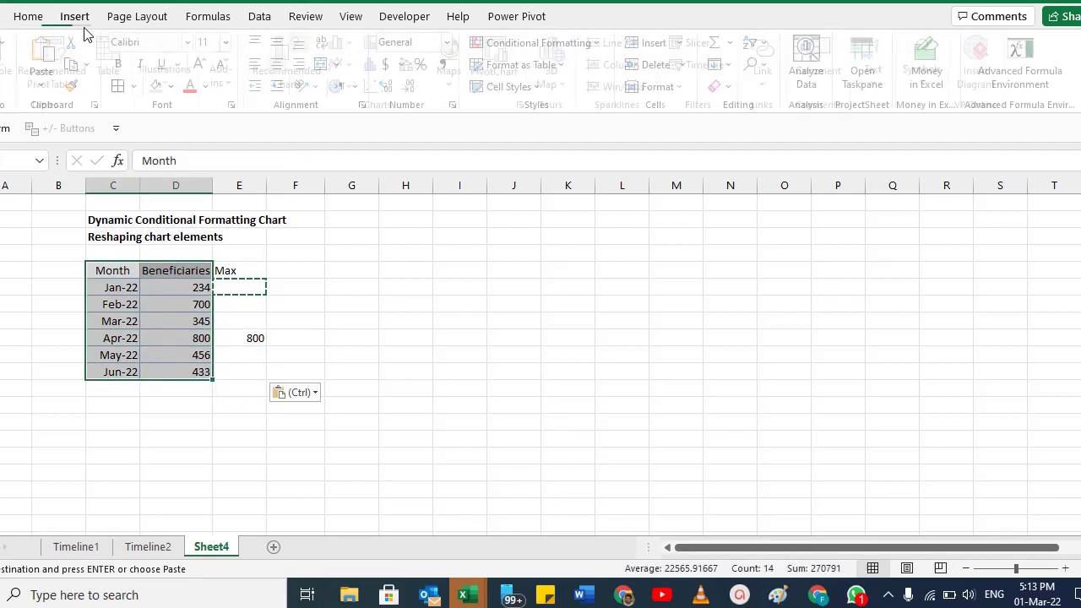
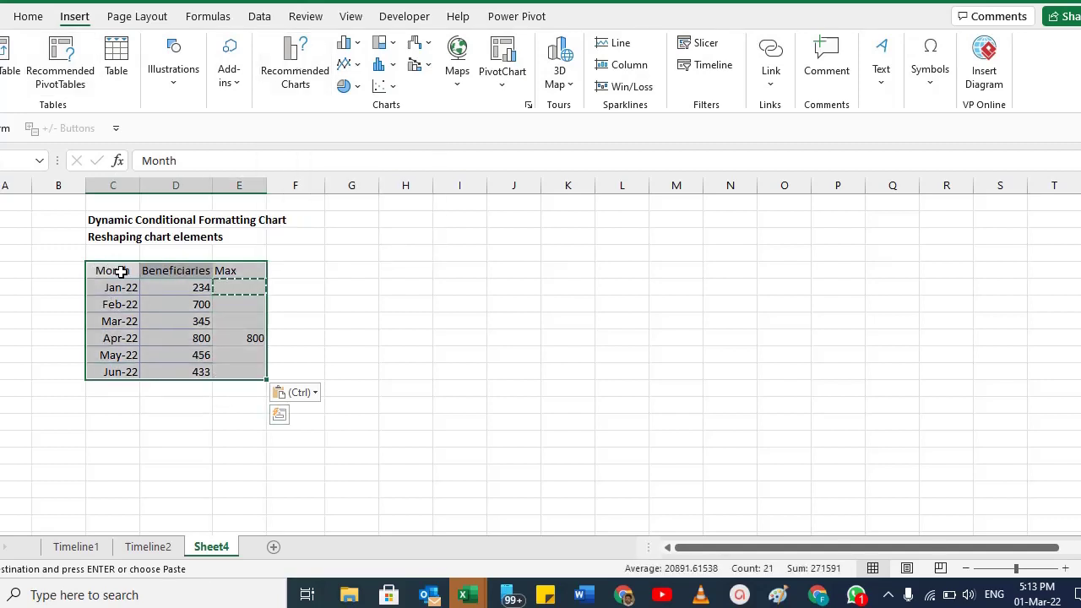
pyautogui.click(121, 271)
pyautogui.moveTo(121, 271); pyautogui.dragTo(180, 363)
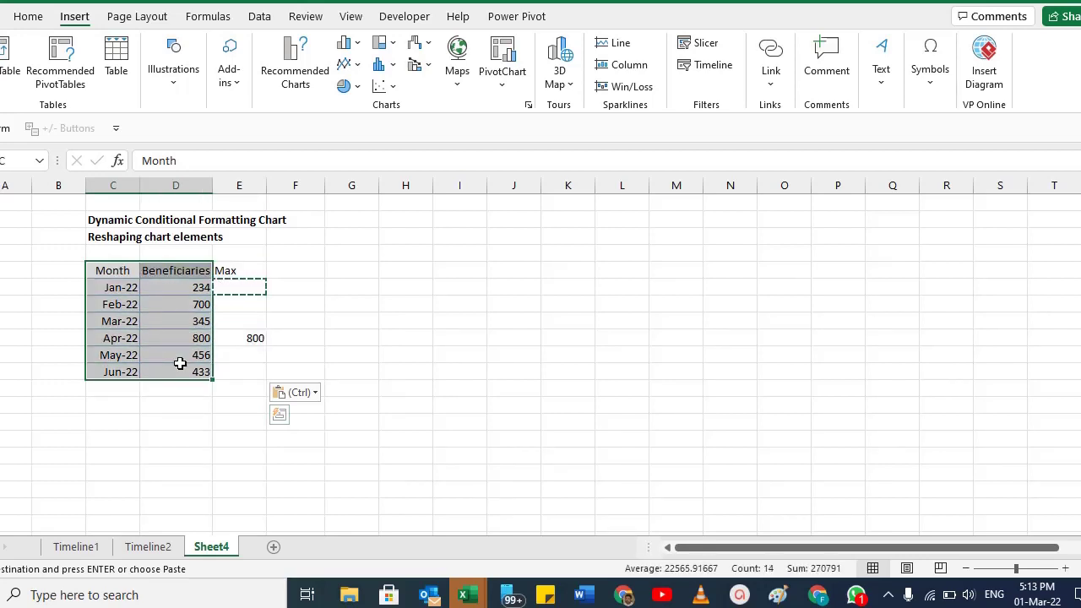
pyautogui.click(291, 72)
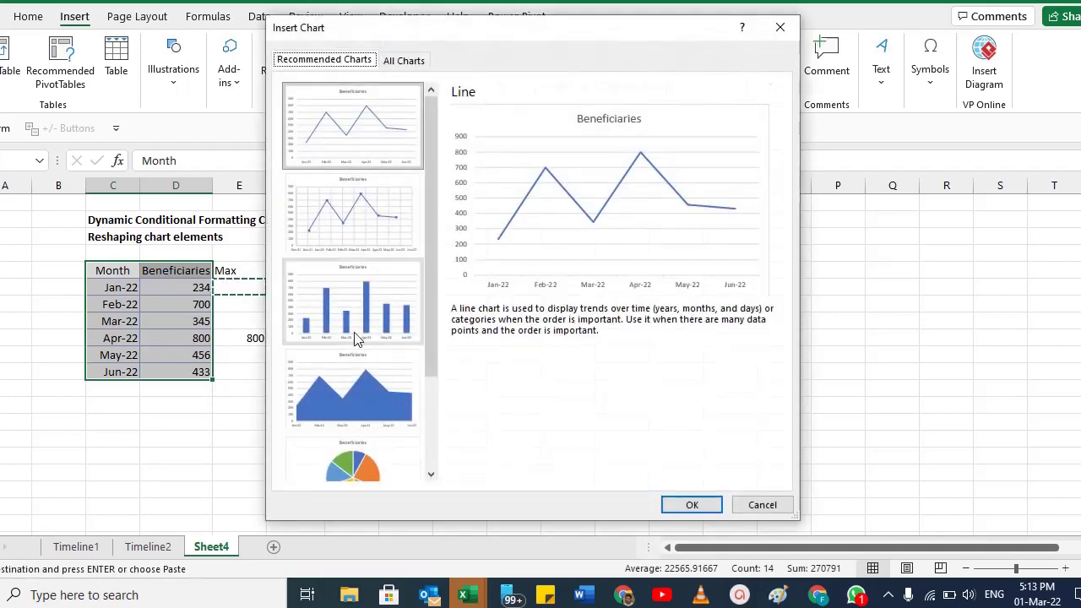
pyautogui.click(353, 324)
pyautogui.click(693, 505)
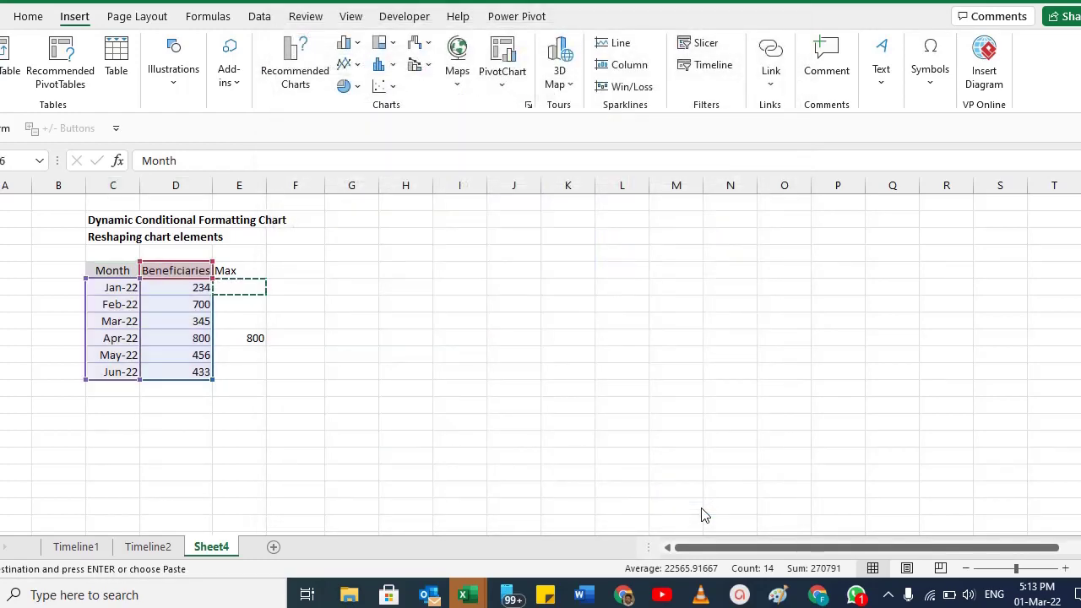
pyautogui.moveTo(458, 251); pyautogui.dragTo(480, 216)
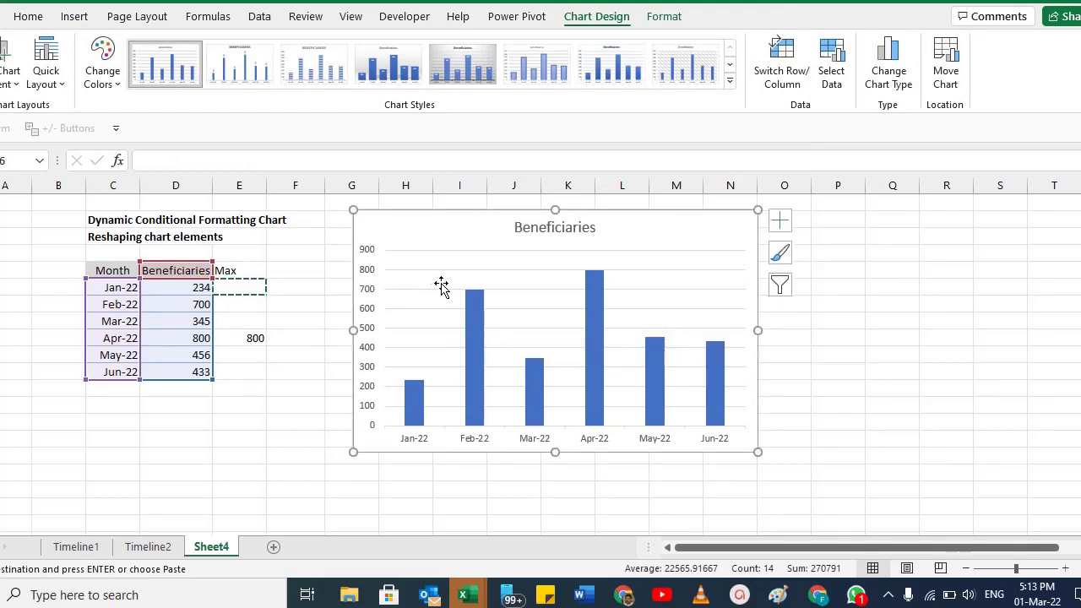
pyautogui.click(196, 288)
pyautogui.moveTo(109, 270); pyautogui.dragTo(241, 368)
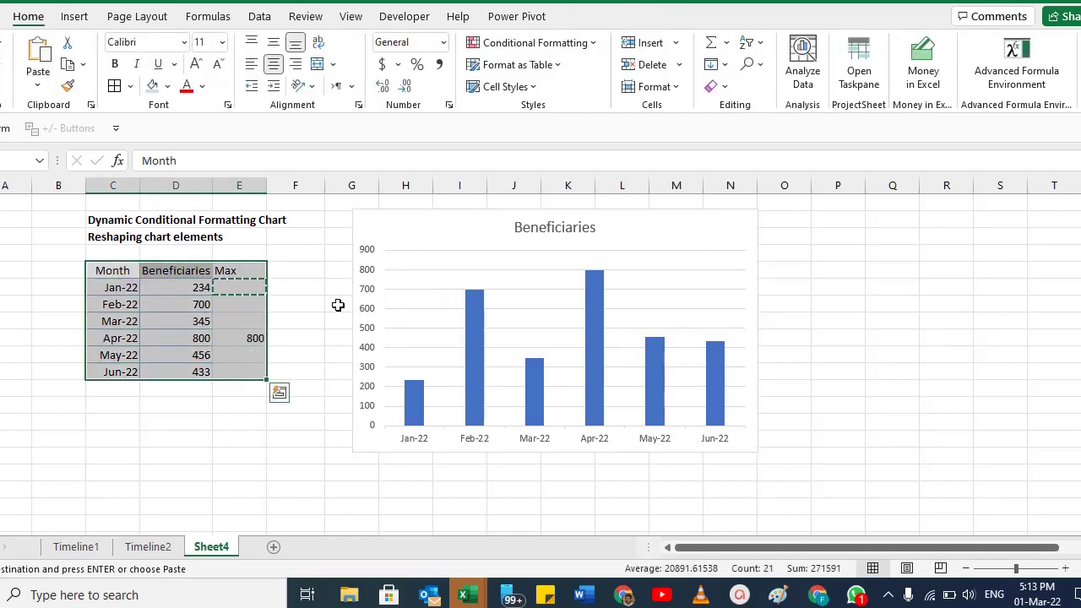
pyautogui.click(225, 270)
pyautogui.moveTo(107, 270); pyautogui.dragTo(176, 369)
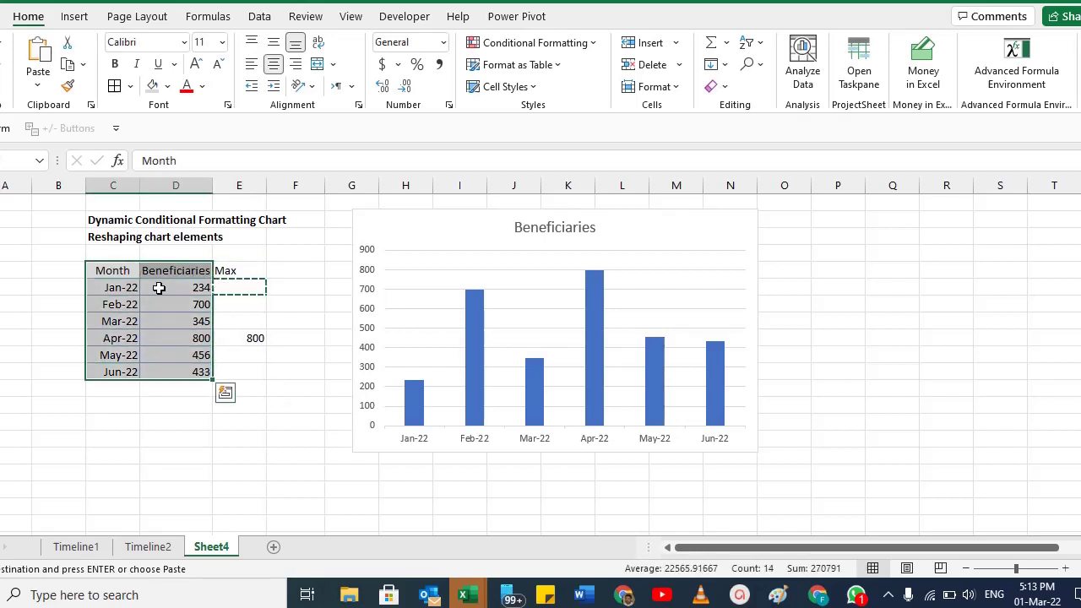
pyautogui.moveTo(242, 271); pyautogui.dragTo(240, 373)
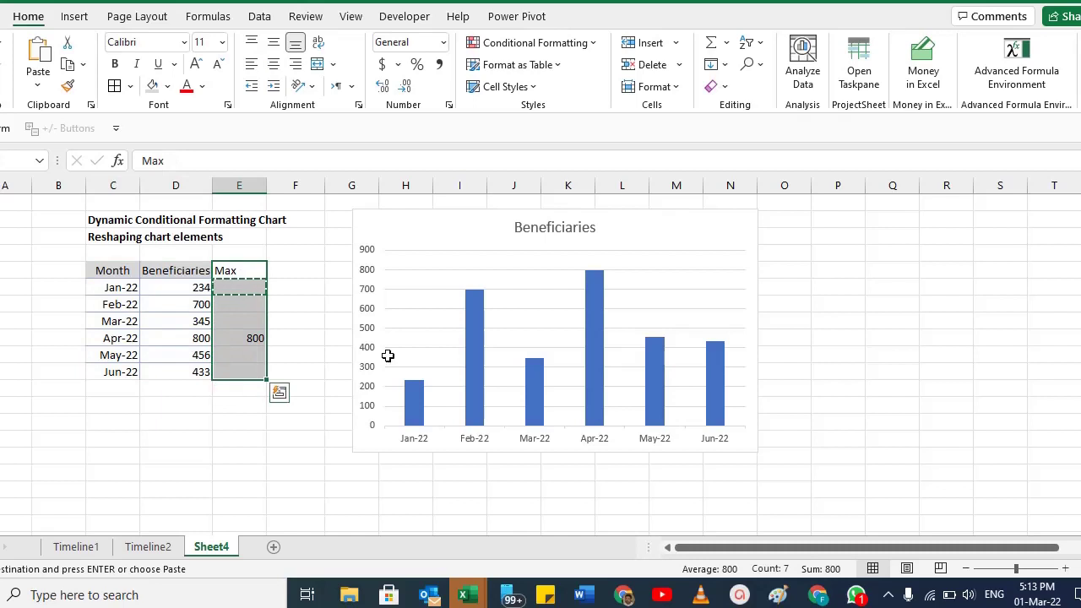
pyautogui.press('Left')
# Step: Add a second series to the chart's data source, with E5 as its name and E6:E11 as its values
pyautogui.rightClick(446, 275)
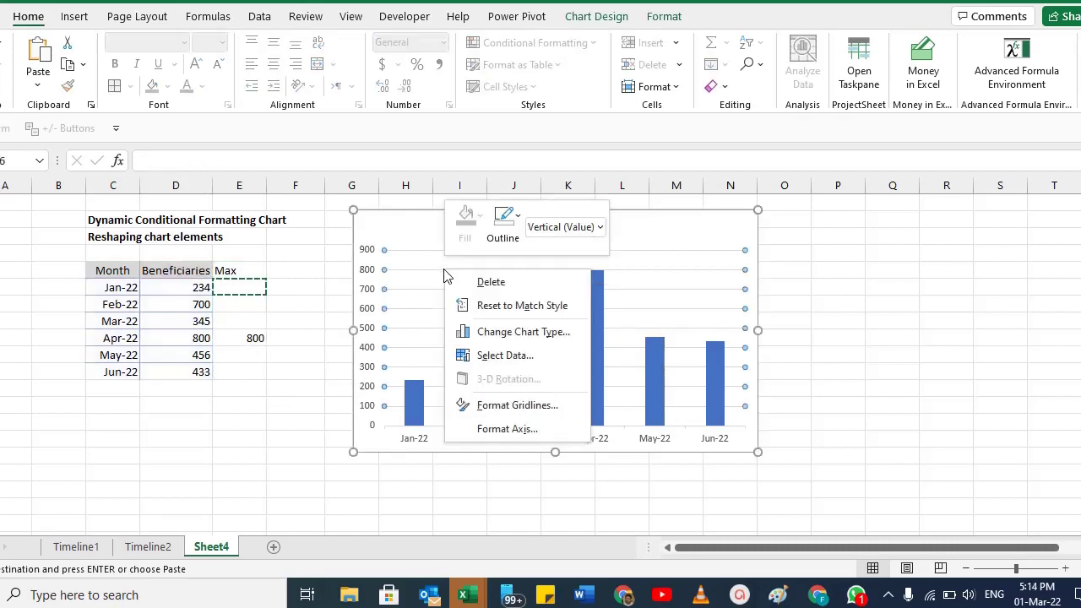
pyautogui.click(500, 355)
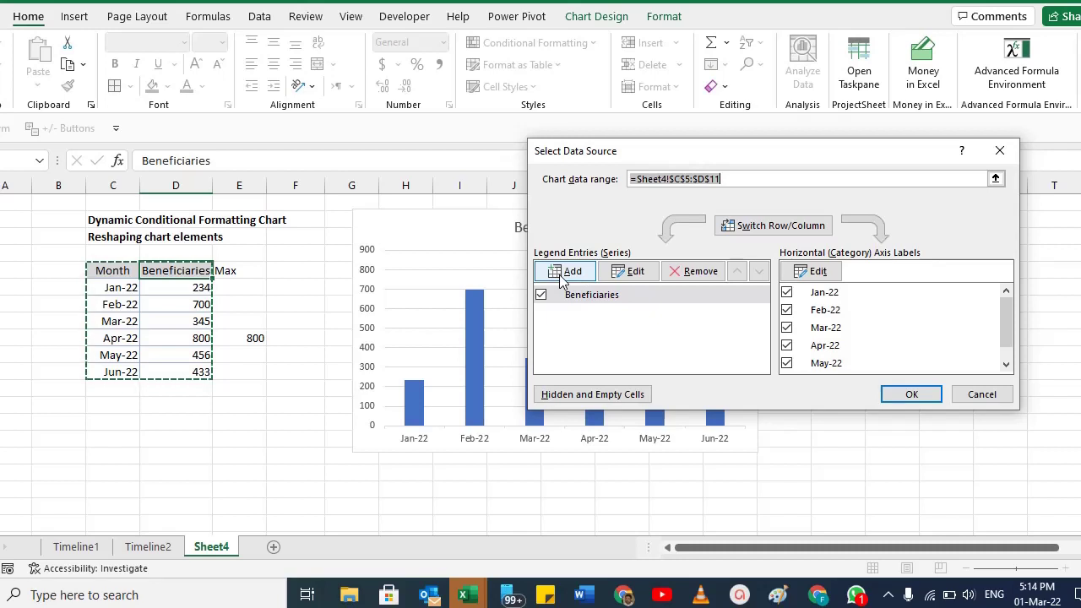
pyautogui.click(566, 271)
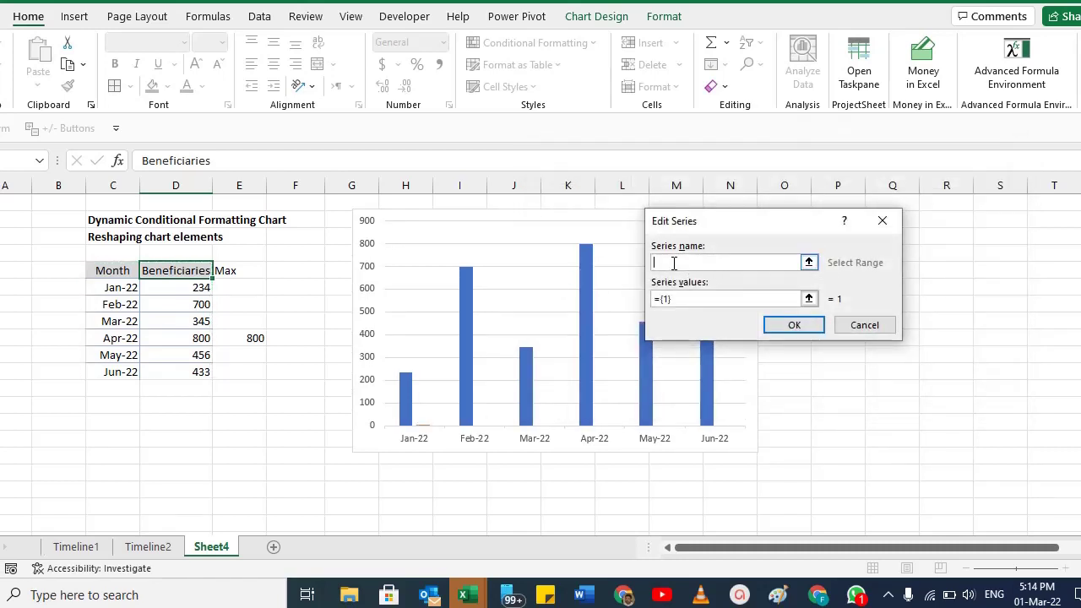
pyautogui.click(230, 273)
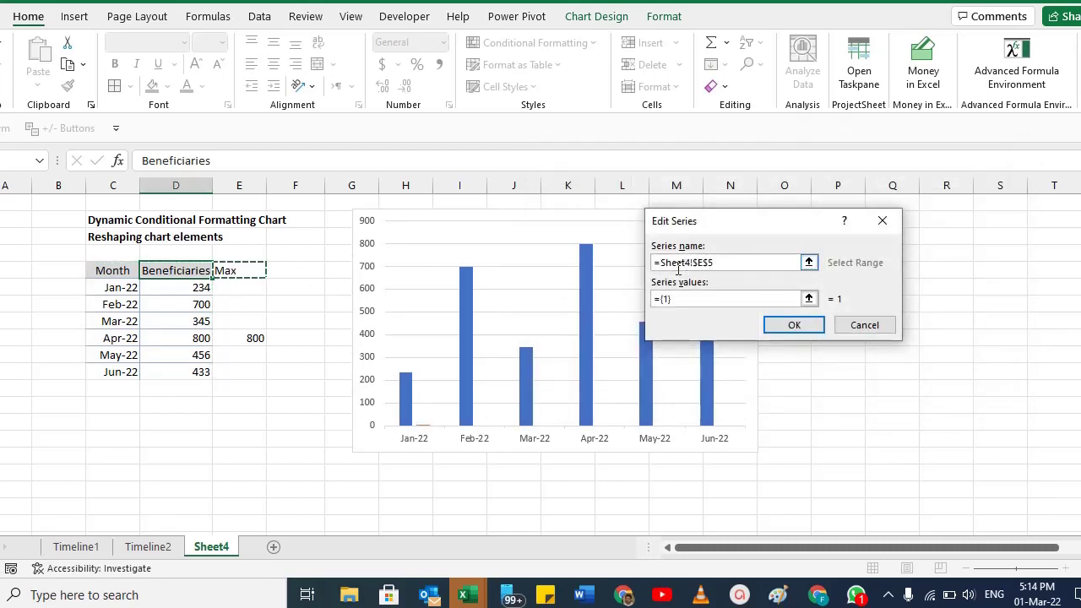
pyautogui.press('Tab')
pyautogui.press('BackSpace')
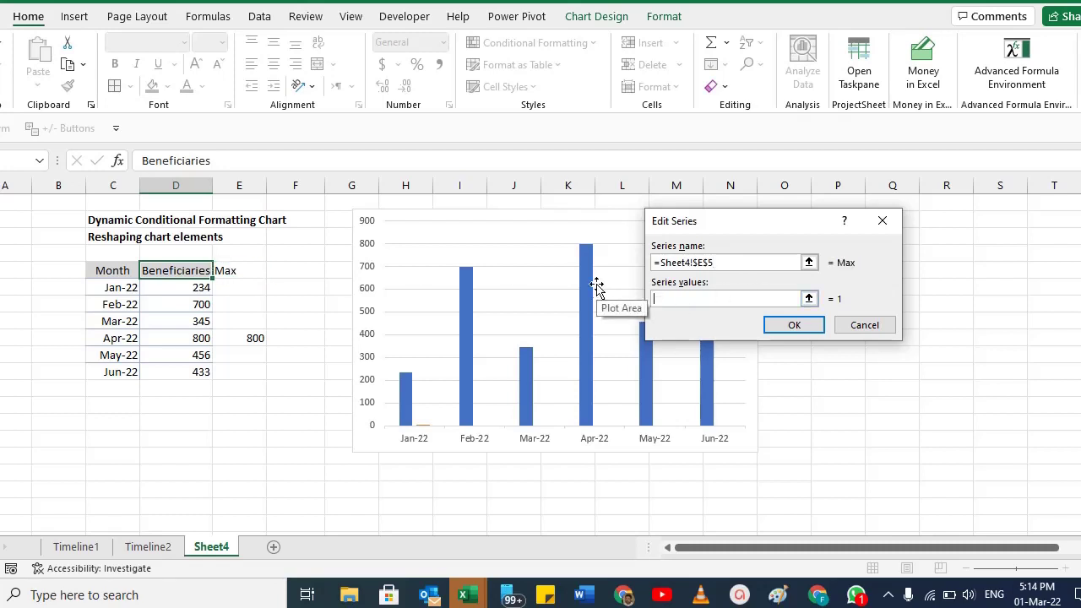
pyautogui.moveTo(240, 287); pyautogui.dragTo(246, 365)
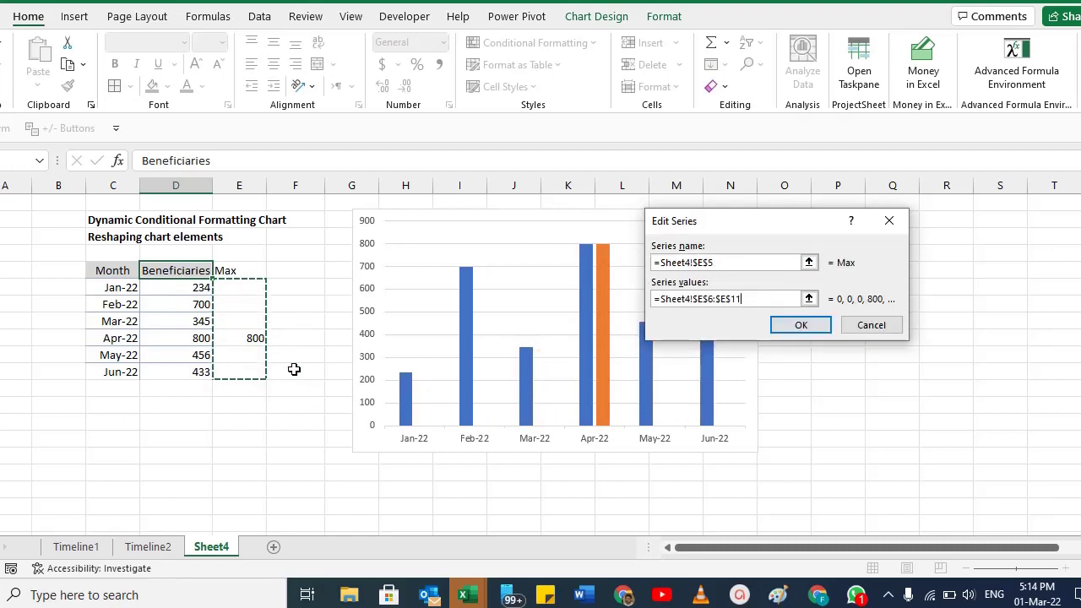
pyautogui.click(801, 326)
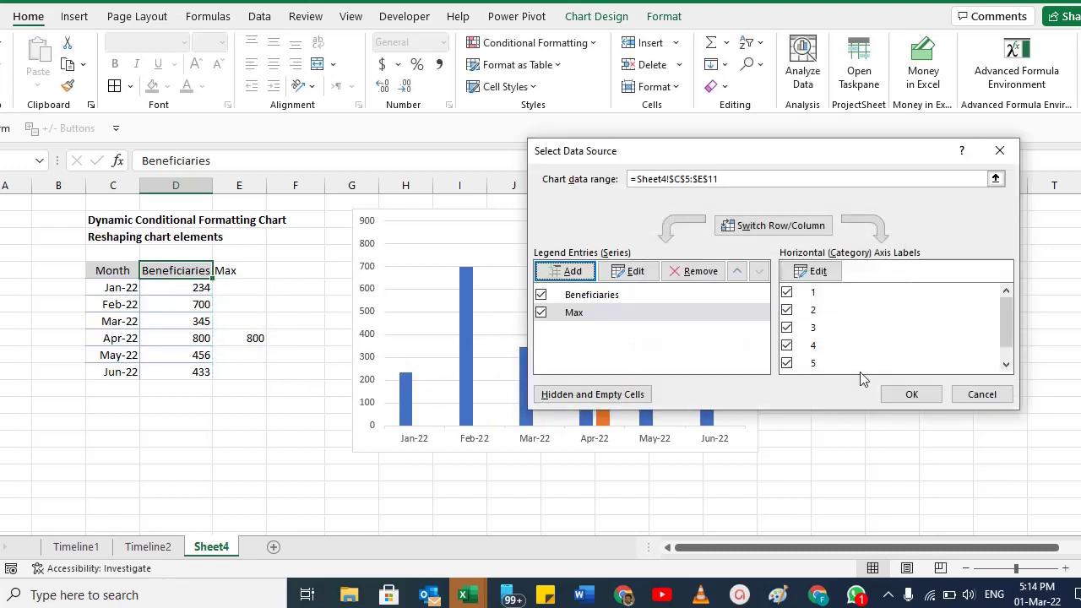
pyautogui.click(924, 401)
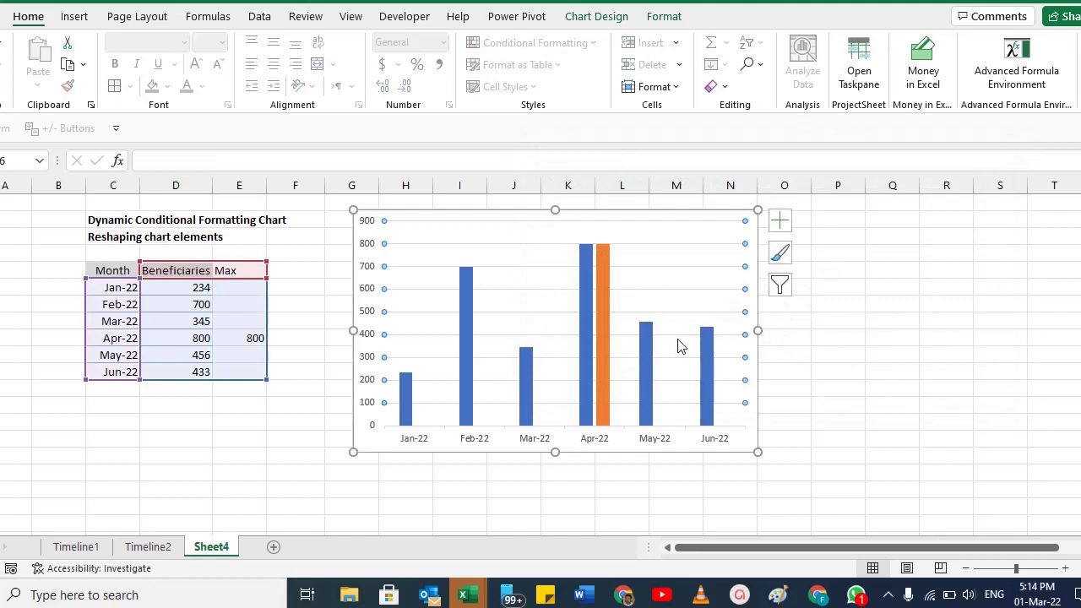
pyautogui.moveTo(600, 297)
pyautogui.moveTo(180, 342); pyautogui.dragTo(237, 344)
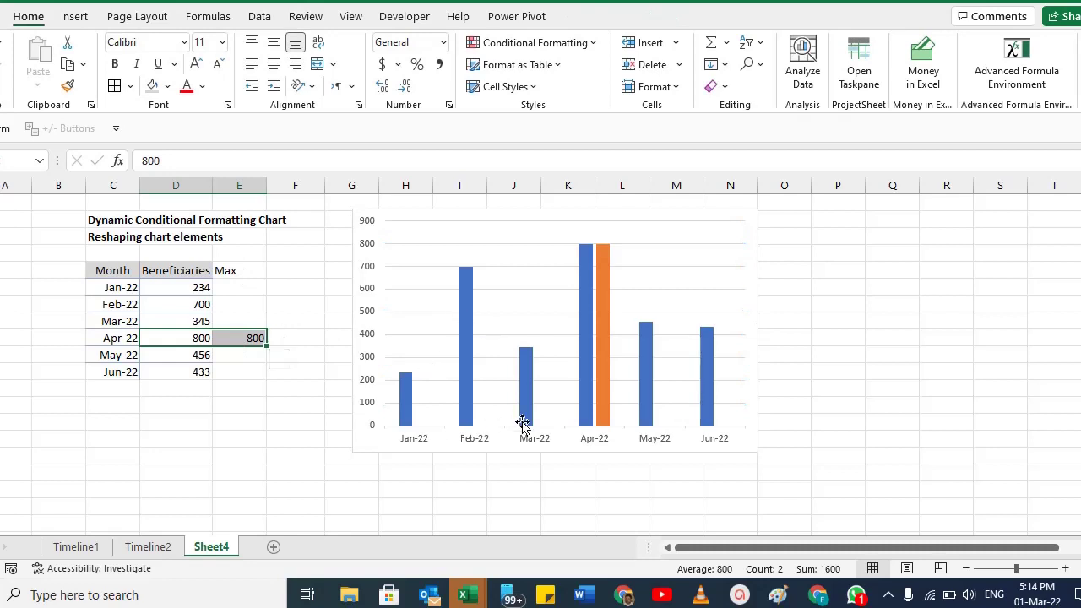
pyautogui.click(244, 287)
pyautogui.click(242, 304)
pyautogui.click(242, 320)
pyautogui.click(242, 366)
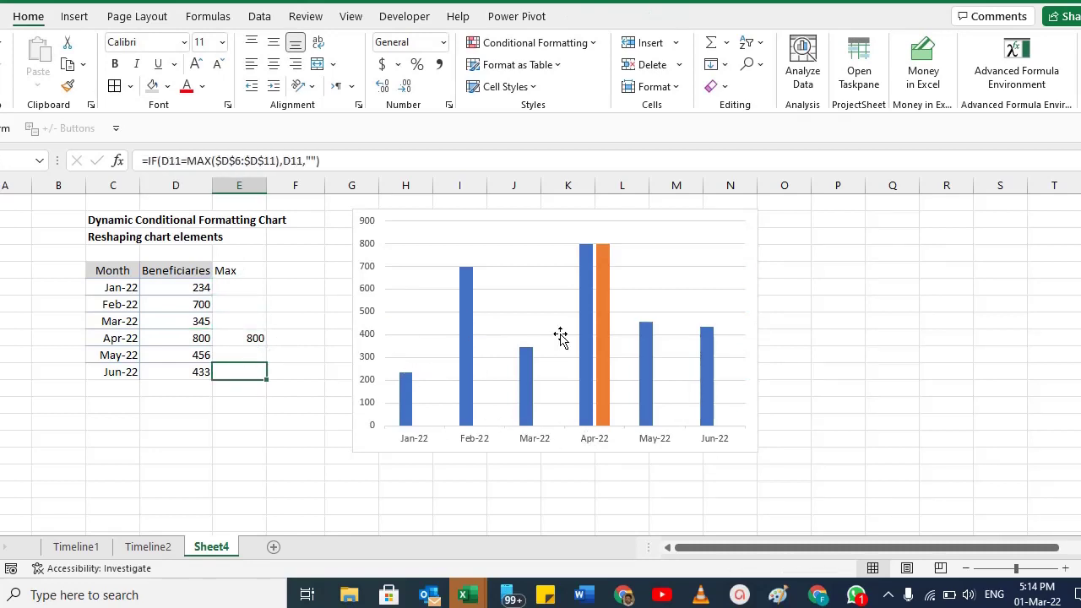
# Step: Set the series overlap to 100% so the orange Max column covers the Beneficiaries column
pyautogui.click(603, 282)
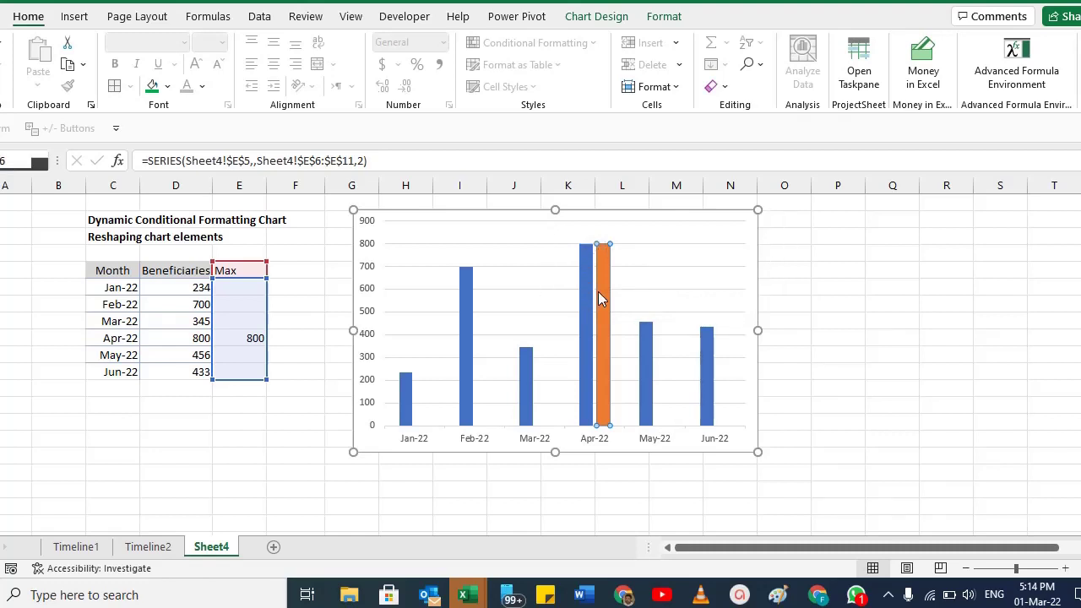
pyautogui.doubleClick(597, 292)
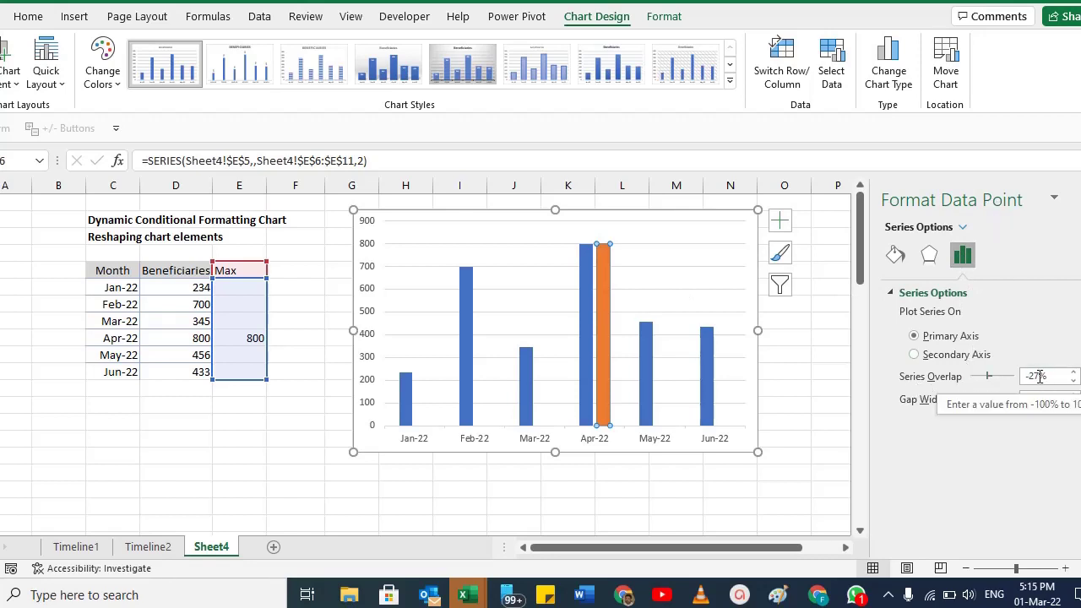
pyautogui.moveTo(1040, 376); pyautogui.dragTo(1016, 384)
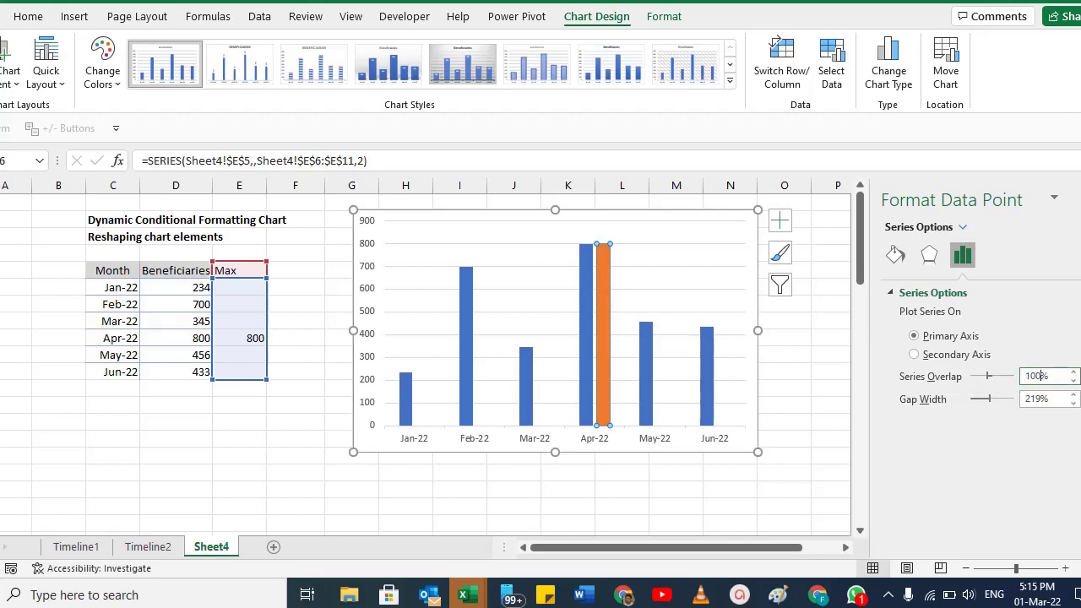
pyautogui.click(1053, 404)
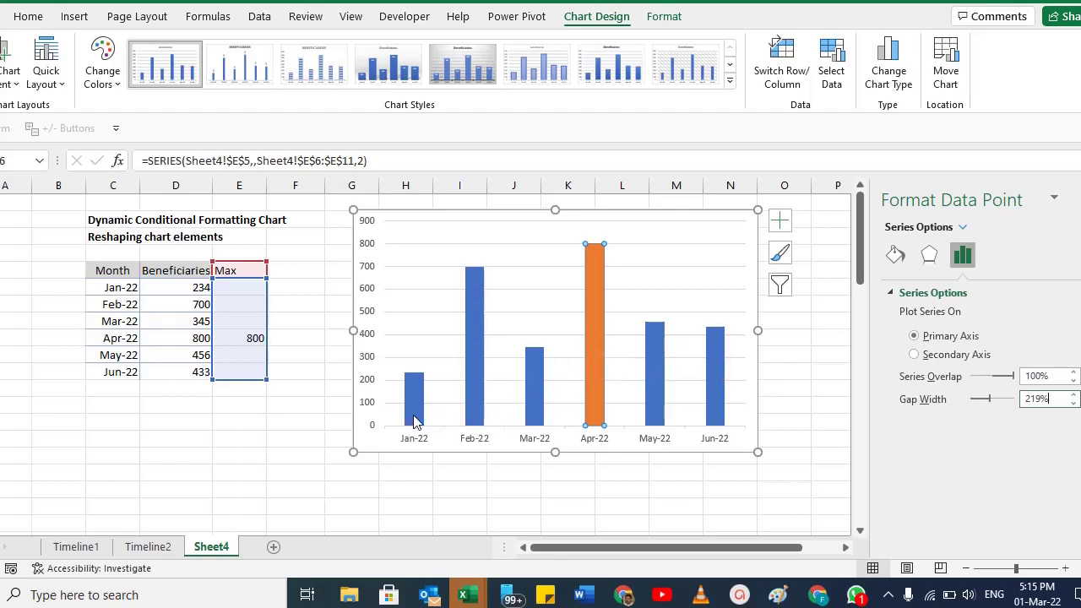
pyautogui.moveTo(414, 420)
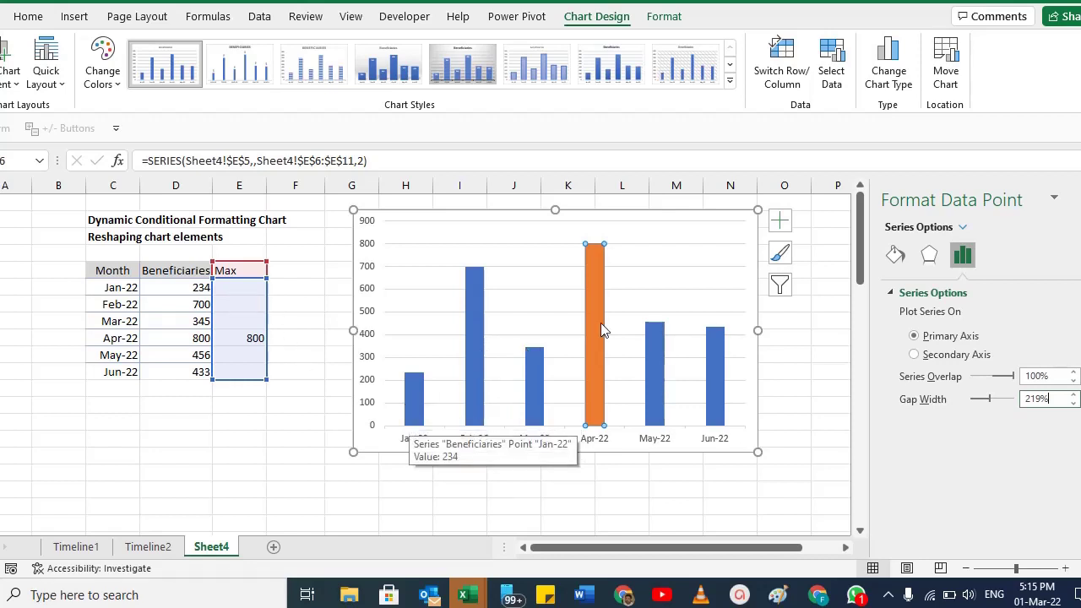
# Step: Hide column E, which holds the Max helper values
pyautogui.click(223, 269)
pyautogui.click(205, 269)
pyautogui.click(239, 183)
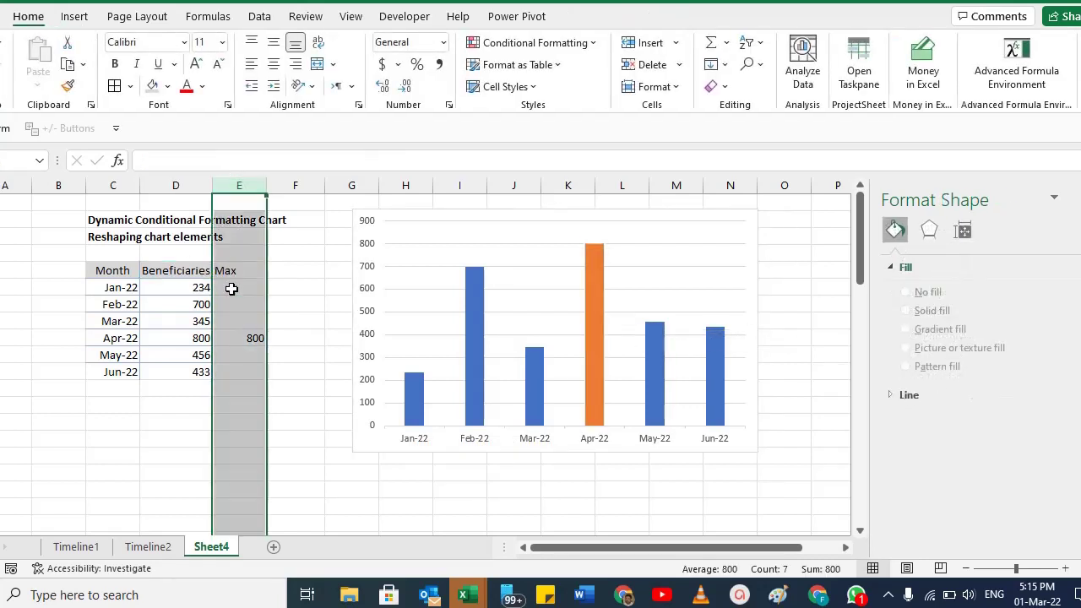
pyautogui.rightClick(244, 179)
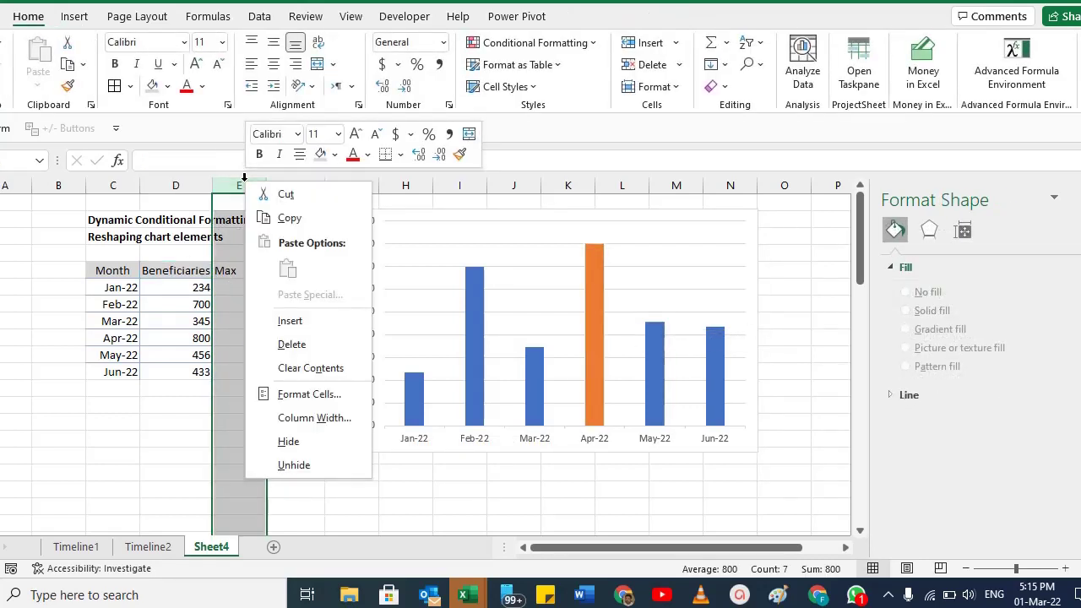
pyautogui.press('Escape')
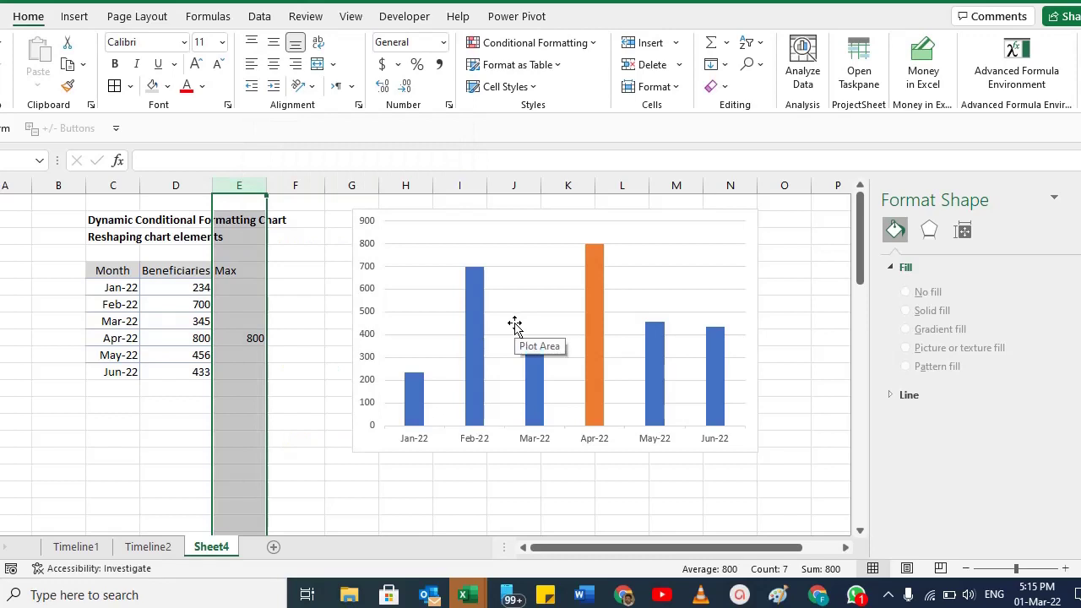
pyautogui.rightClick(239, 181)
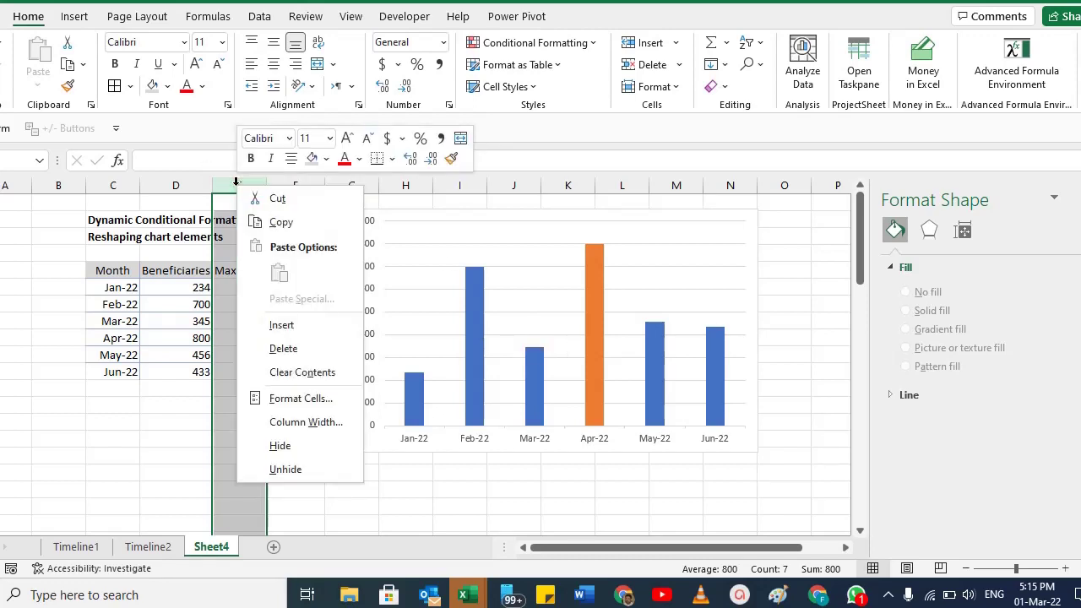
pyautogui.click(305, 445)
# Step: Turn on showing data in hidden rows and columns in the chart's hidden and empty cell settings
pyautogui.moveTo(545, 345)
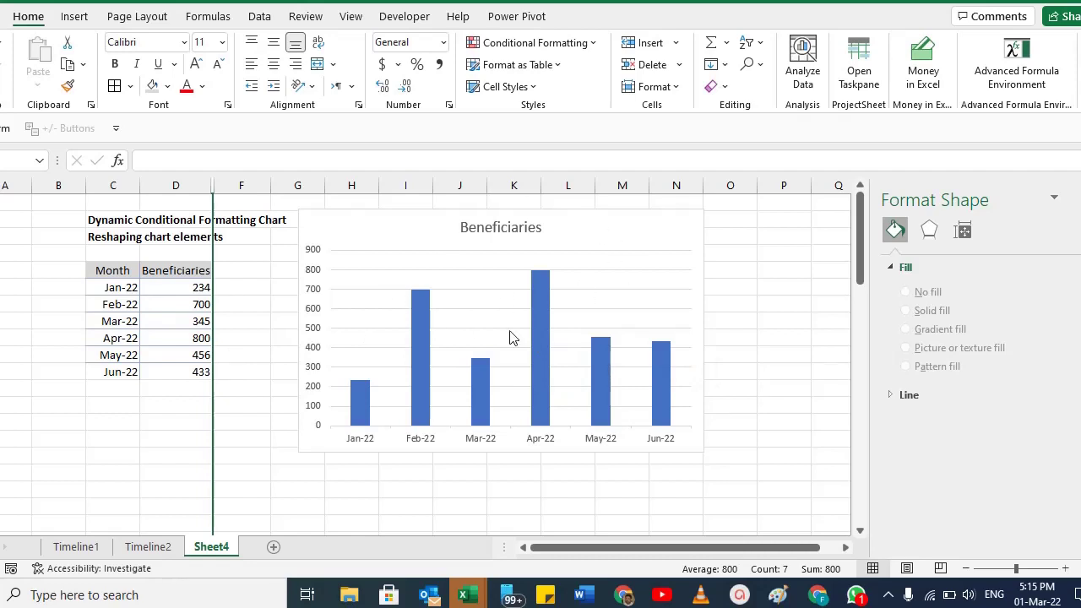
pyautogui.rightClick(375, 262)
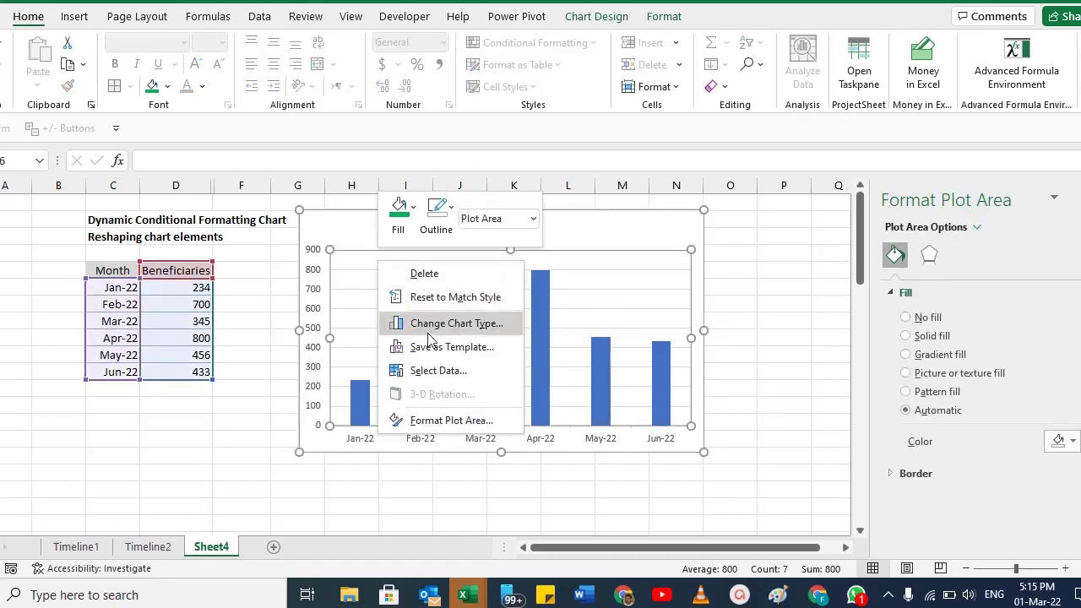
pyautogui.click(460, 376)
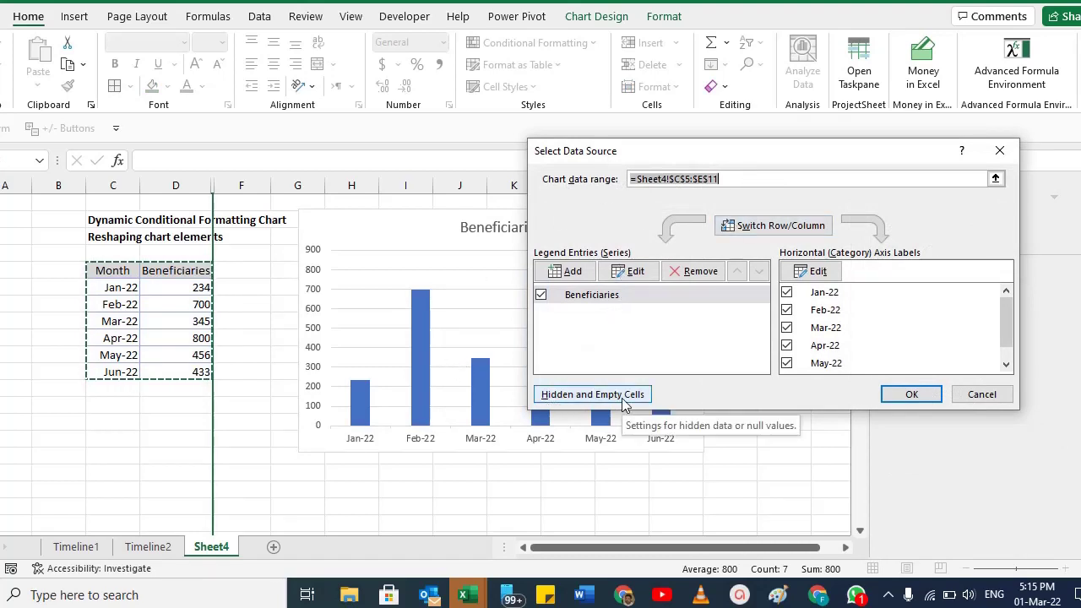
pyautogui.click(622, 400)
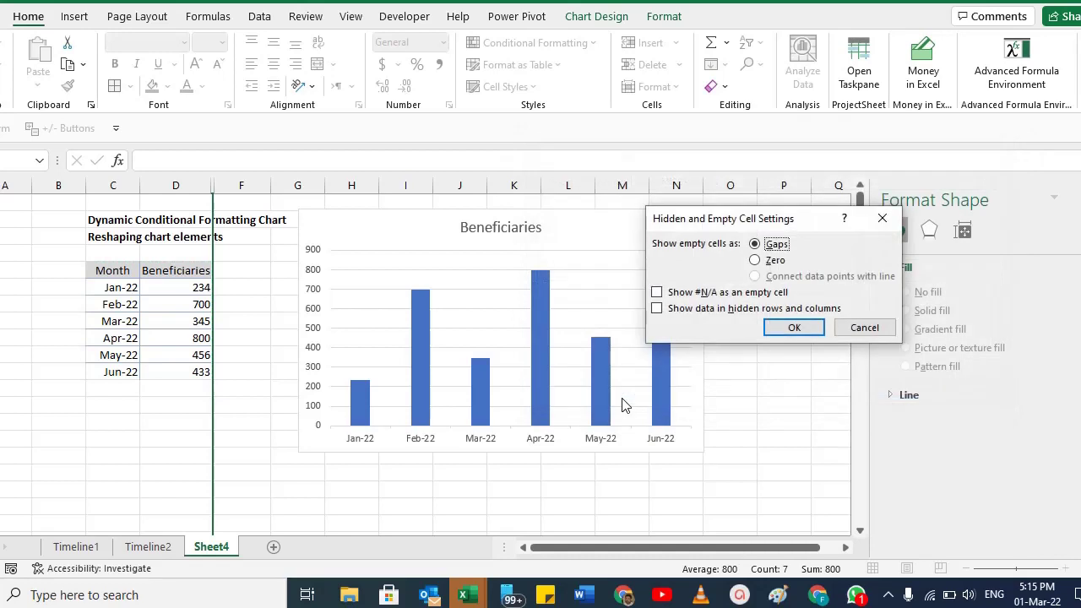
pyautogui.click(659, 309)
pyautogui.click(793, 329)
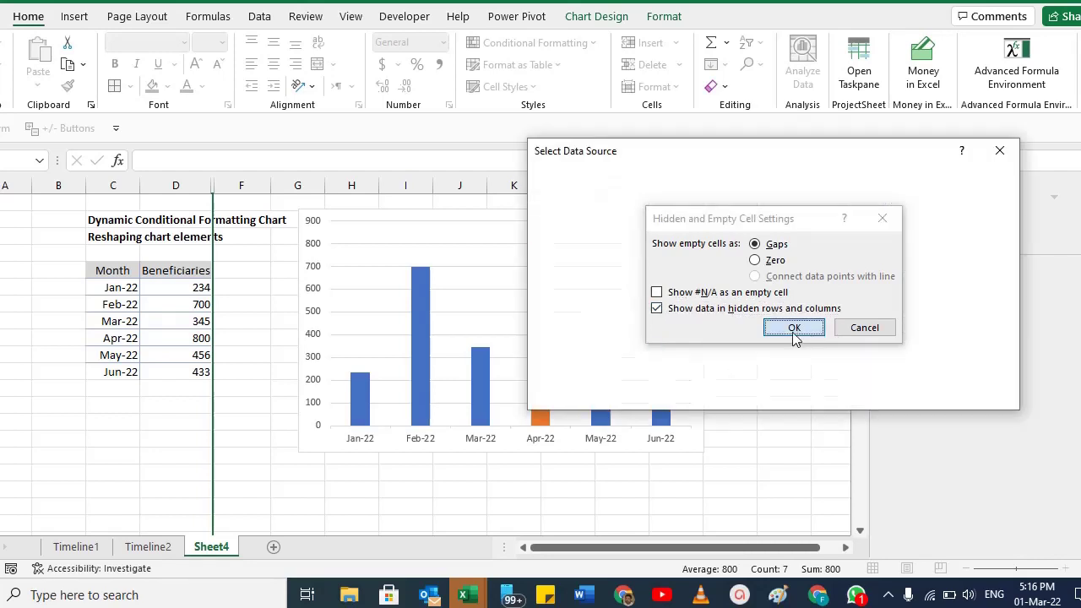
pyautogui.click(911, 395)
pyautogui.click(507, 355)
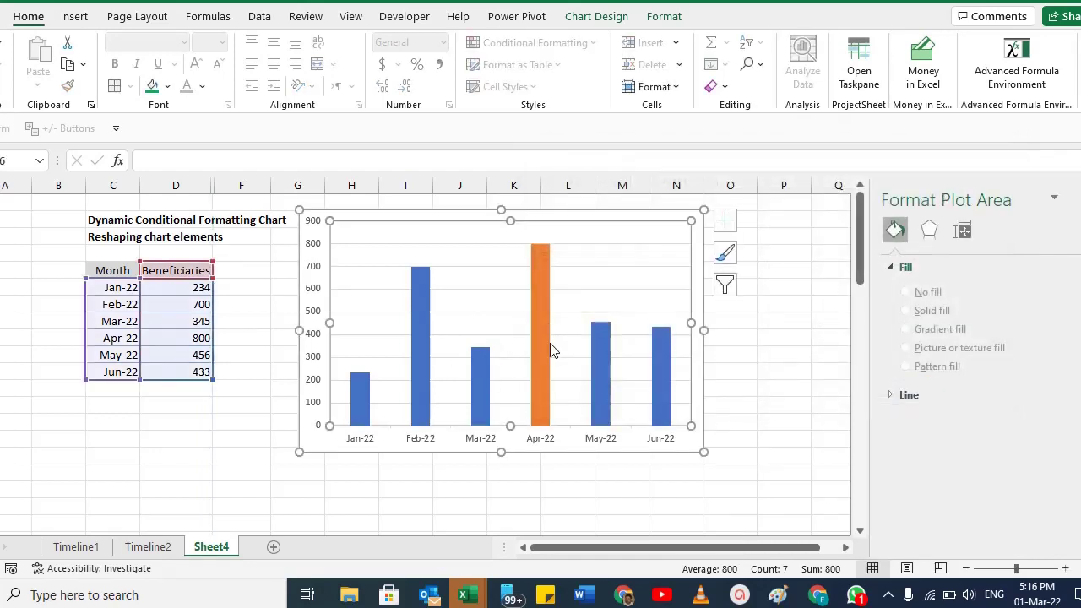
pyautogui.click(811, 323)
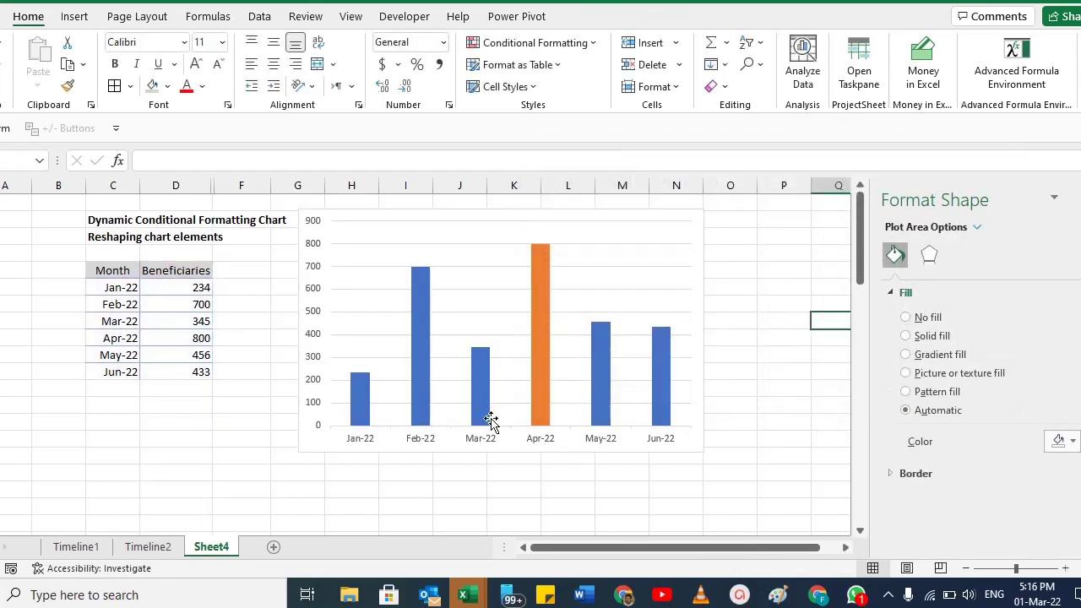
# Step: Fill the Beneficiaries columns of the chart with a light blue theme colour
pyautogui.click(366, 400)
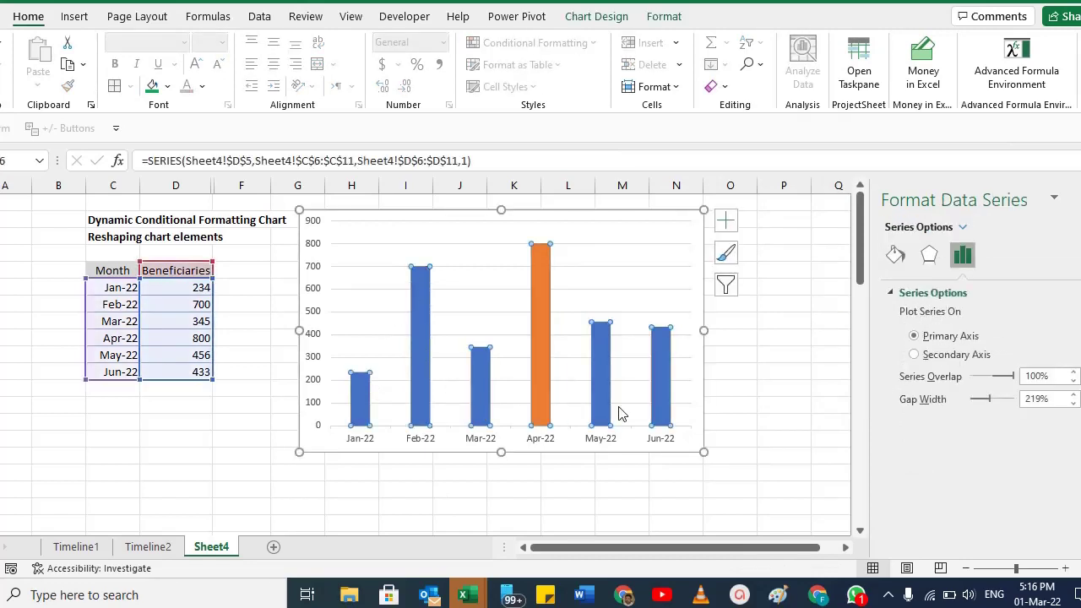
pyautogui.click(669, 17)
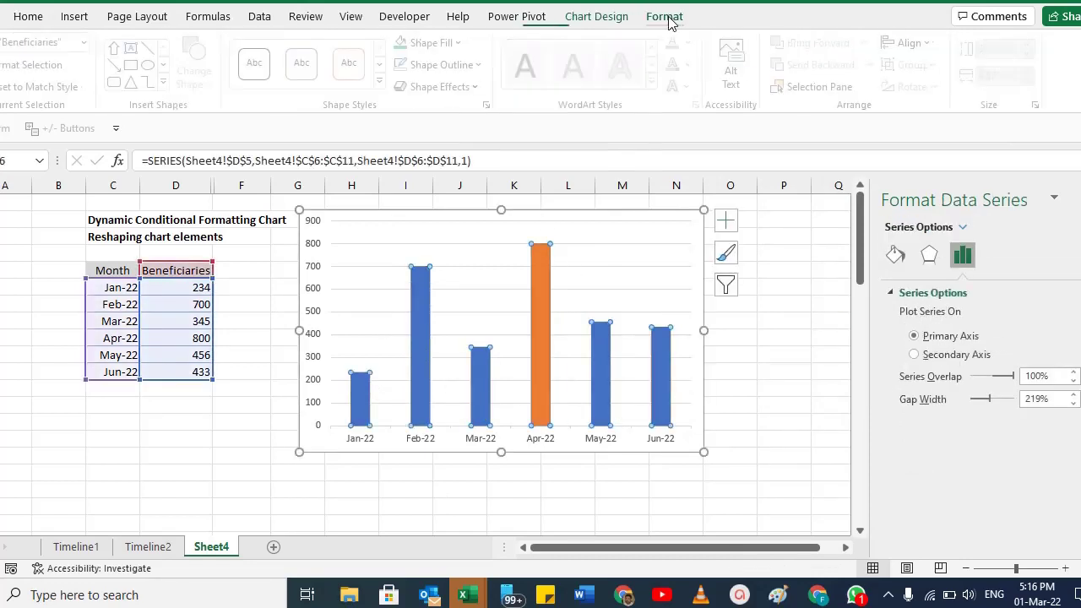
pyautogui.click(463, 42)
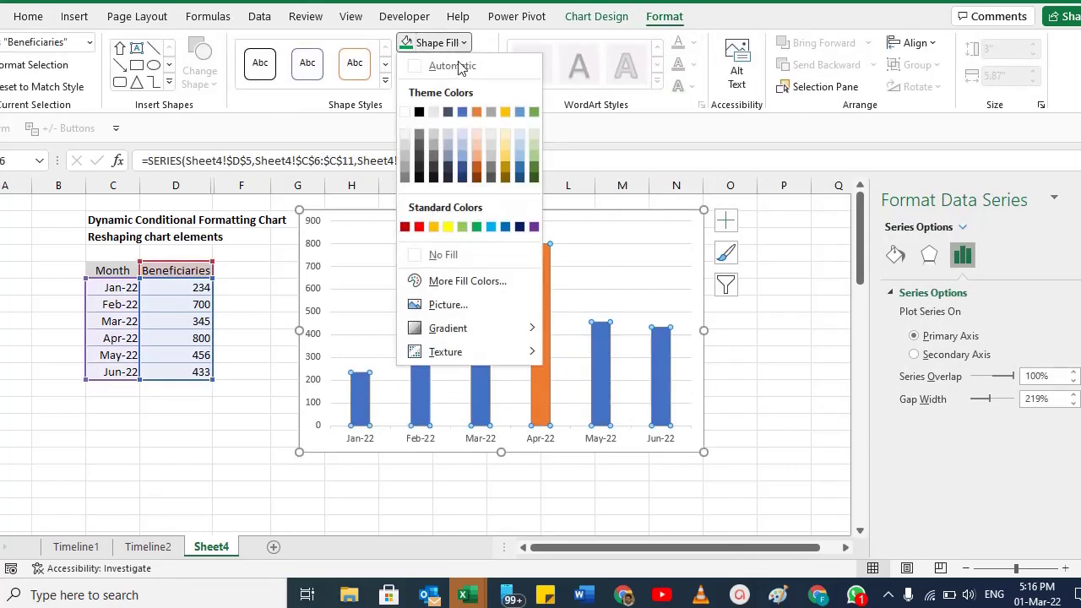
pyautogui.click(462, 145)
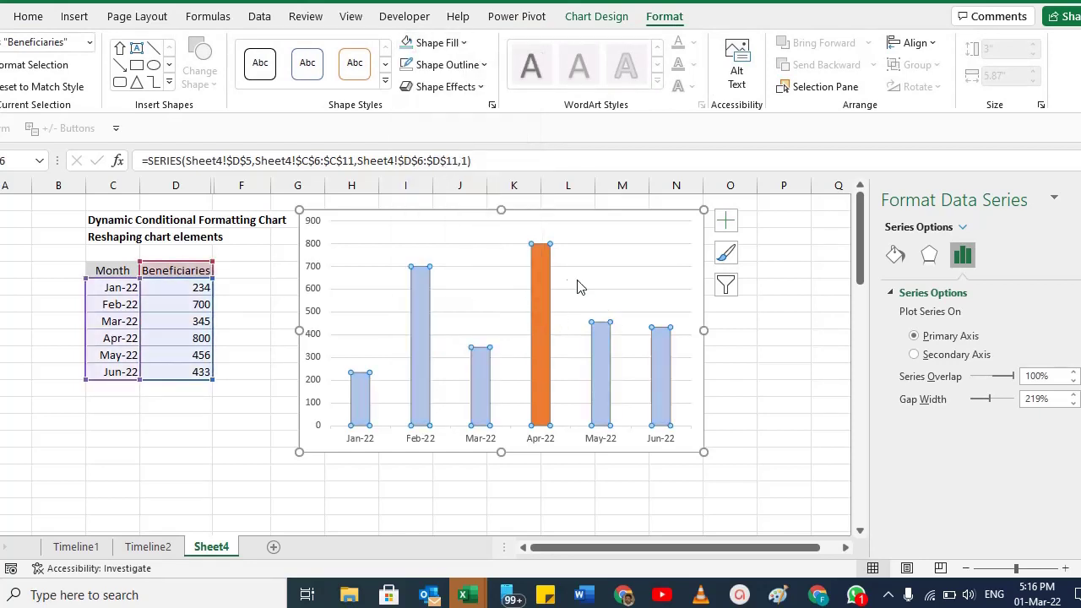
pyautogui.click(534, 215)
pyautogui.click(806, 335)
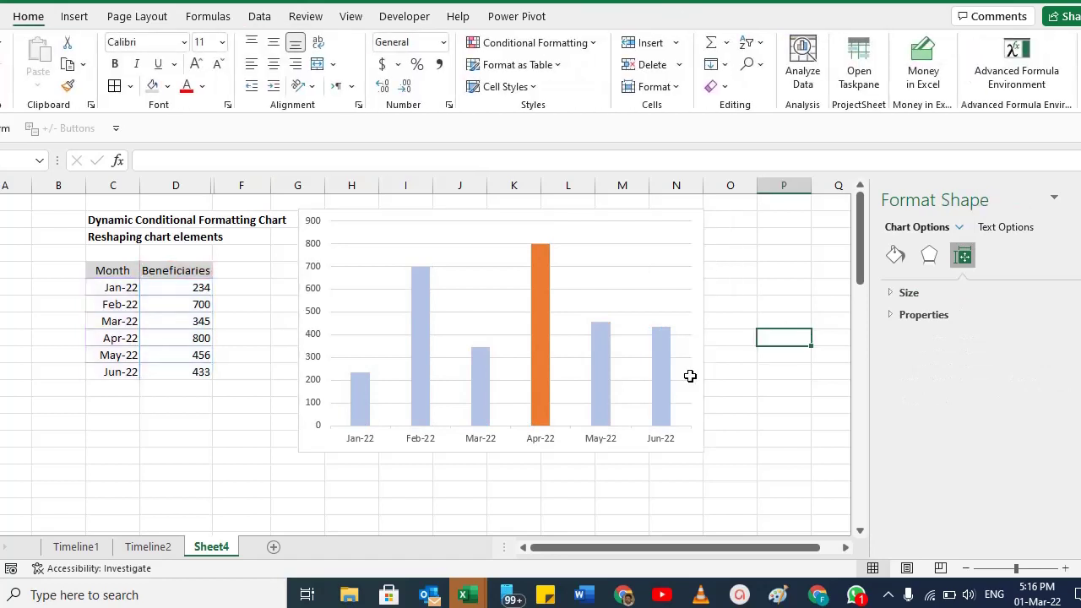
# Step: Fill the orange Max column with standard green
pyautogui.click(543, 271)
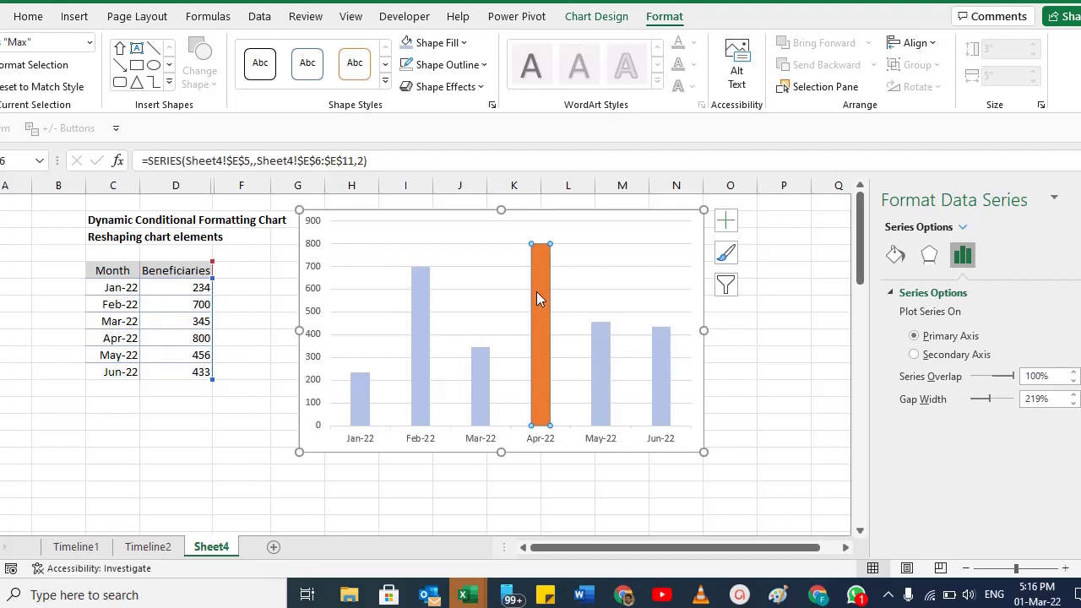
pyautogui.click(451, 43)
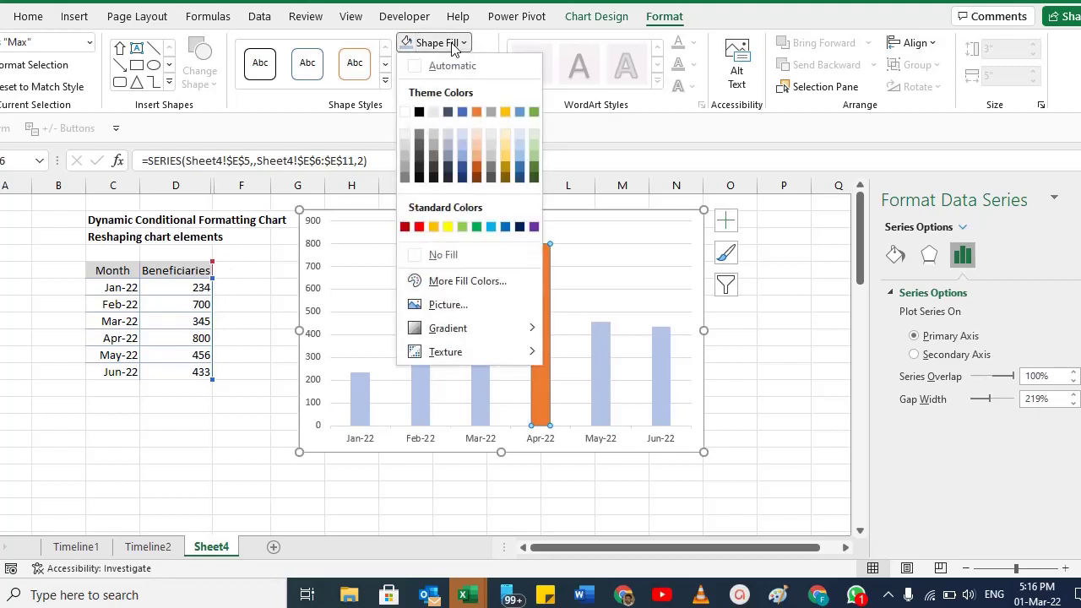
pyautogui.click(476, 226)
# Step: Add data labels at the outside end of the chart's columns, and delete the Max series' labels
pyautogui.click(374, 214)
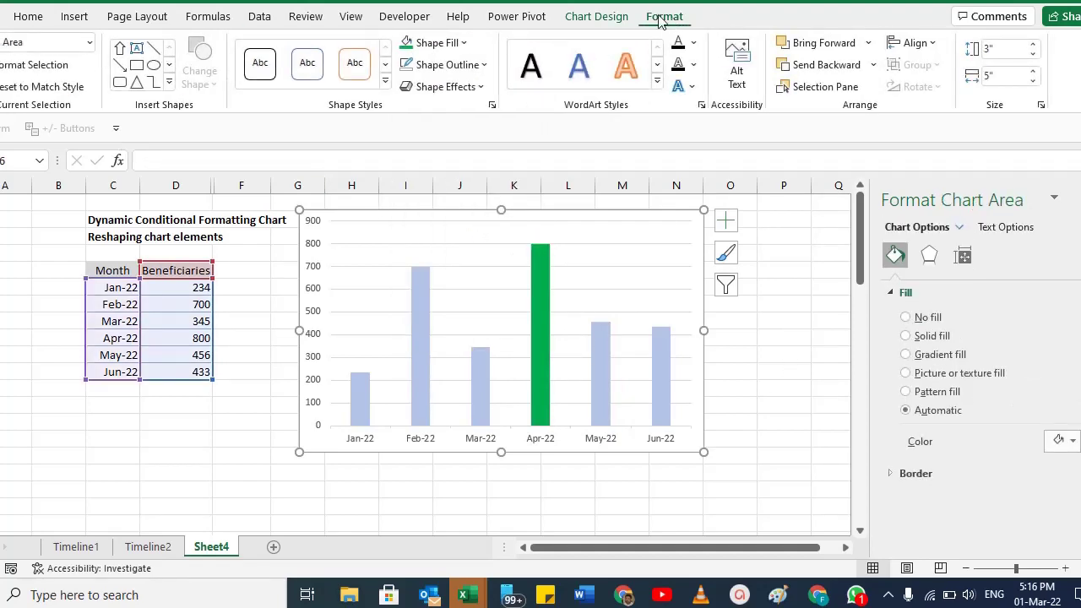
pyautogui.click(613, 17)
pyautogui.click(7, 84)
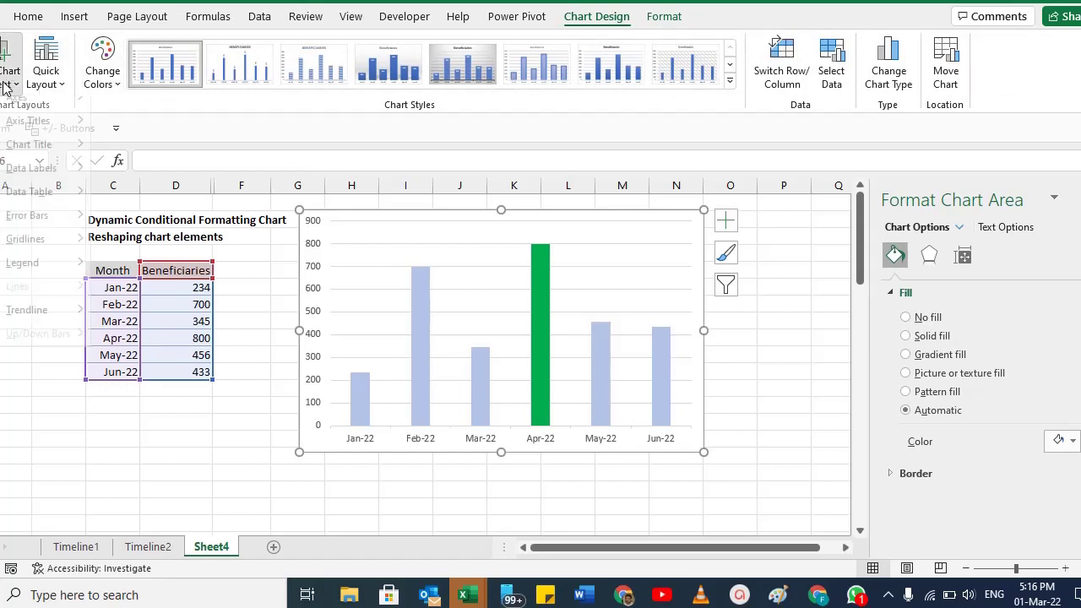
pyautogui.moveTo(55, 191)
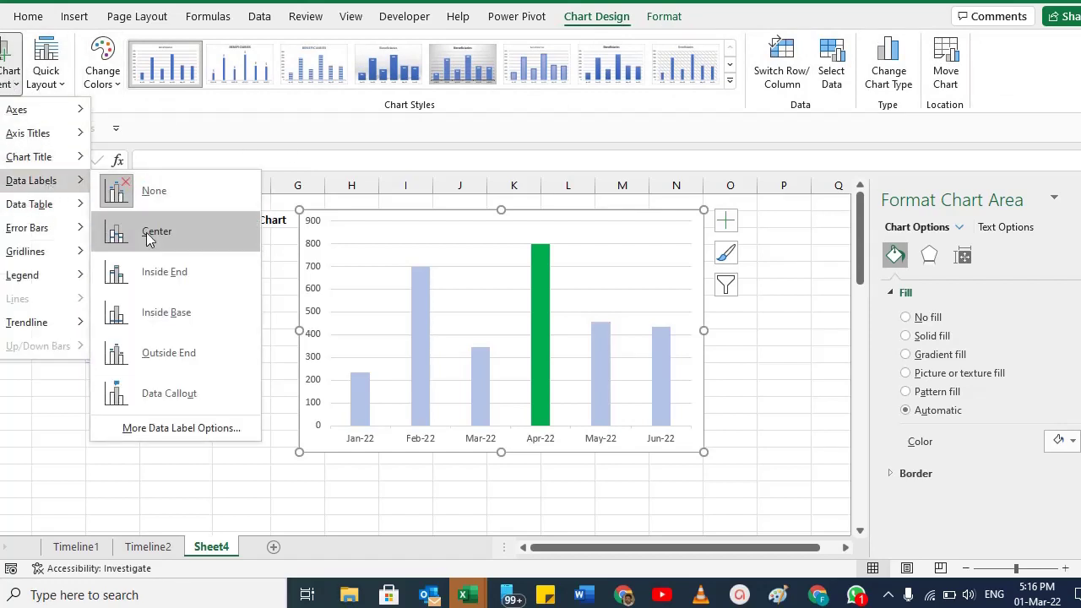
pyautogui.click(177, 363)
pyautogui.press('Escape')
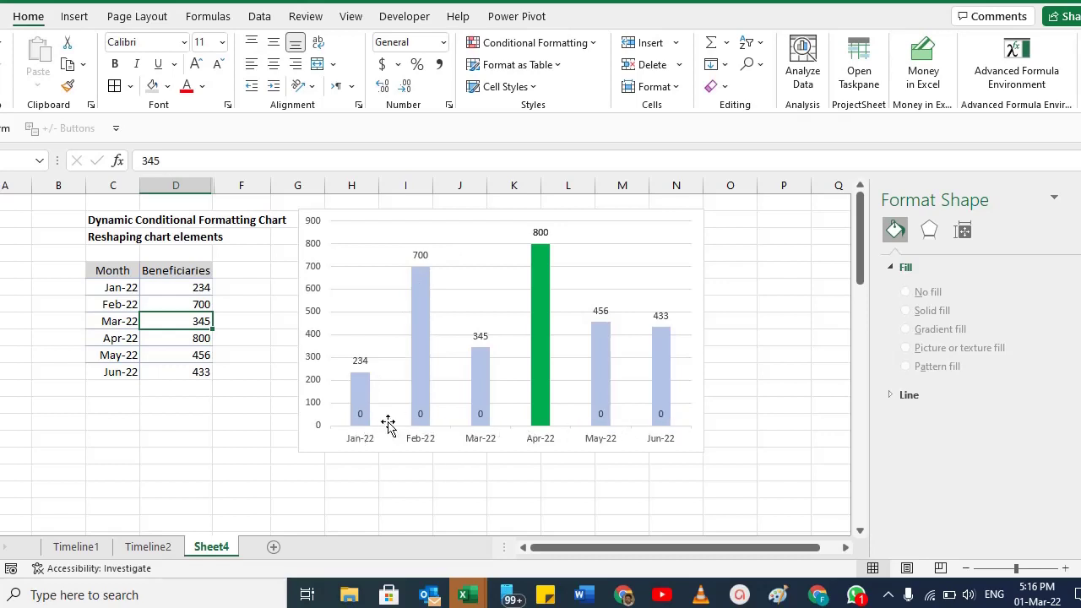
pyautogui.click(361, 415)
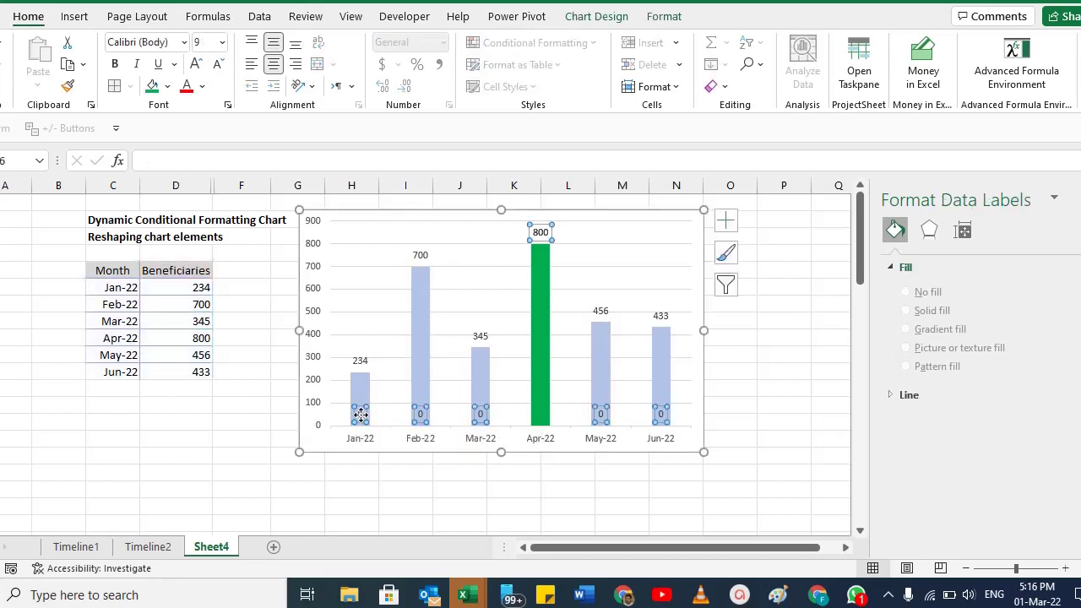
pyautogui.press('Escape')
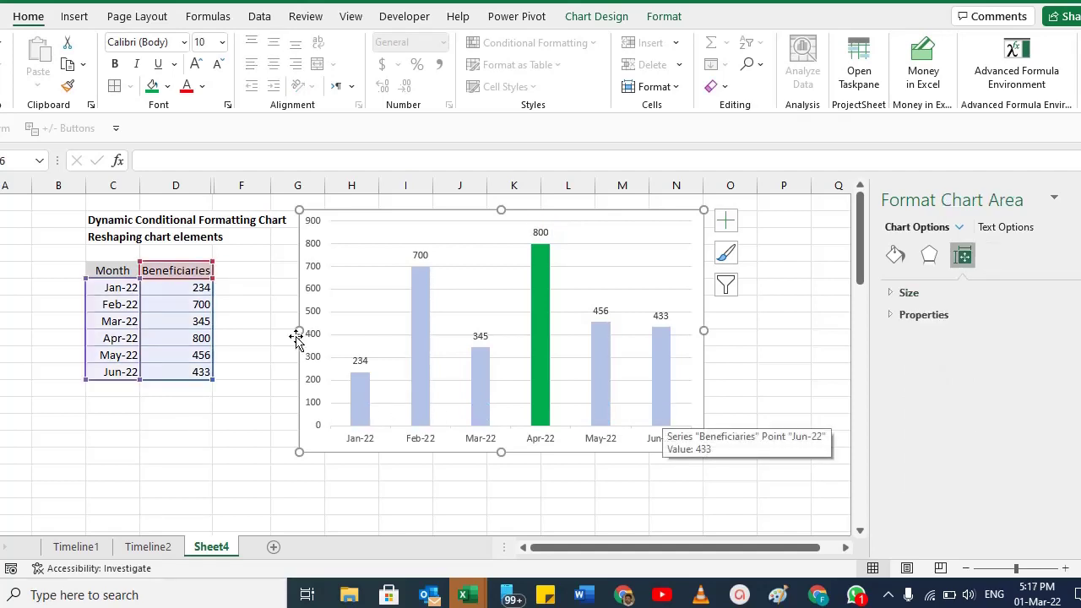
# Step: Set the May-22 Beneficiaries value to 1000 to test the dynamic highlight
pyautogui.click(177, 287)
pyautogui.click(179, 304)
pyautogui.press('Up')
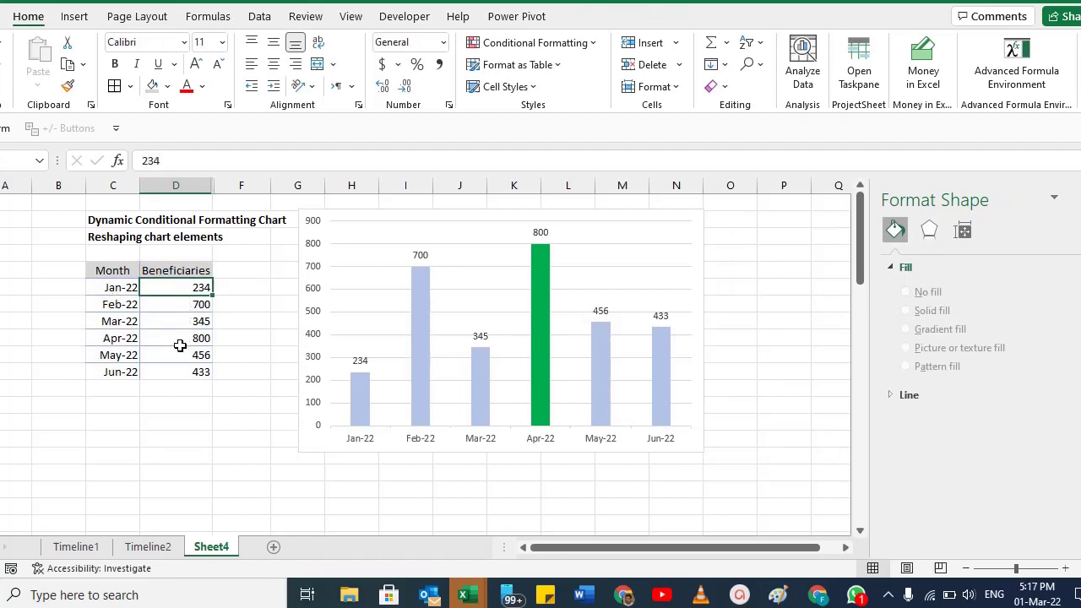
pyautogui.click(195, 355)
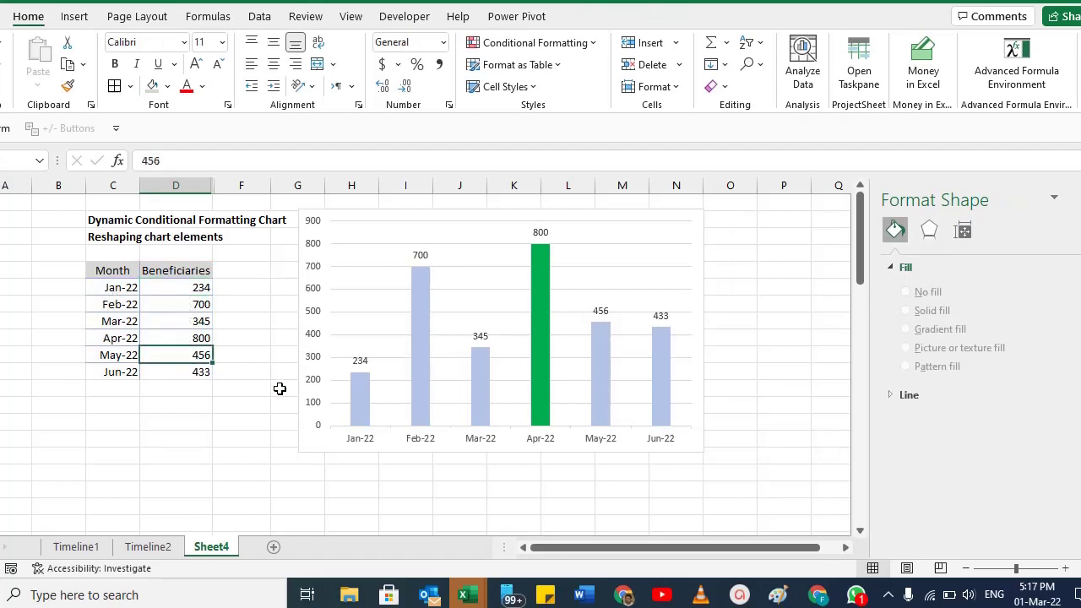
pyautogui.write('1000')
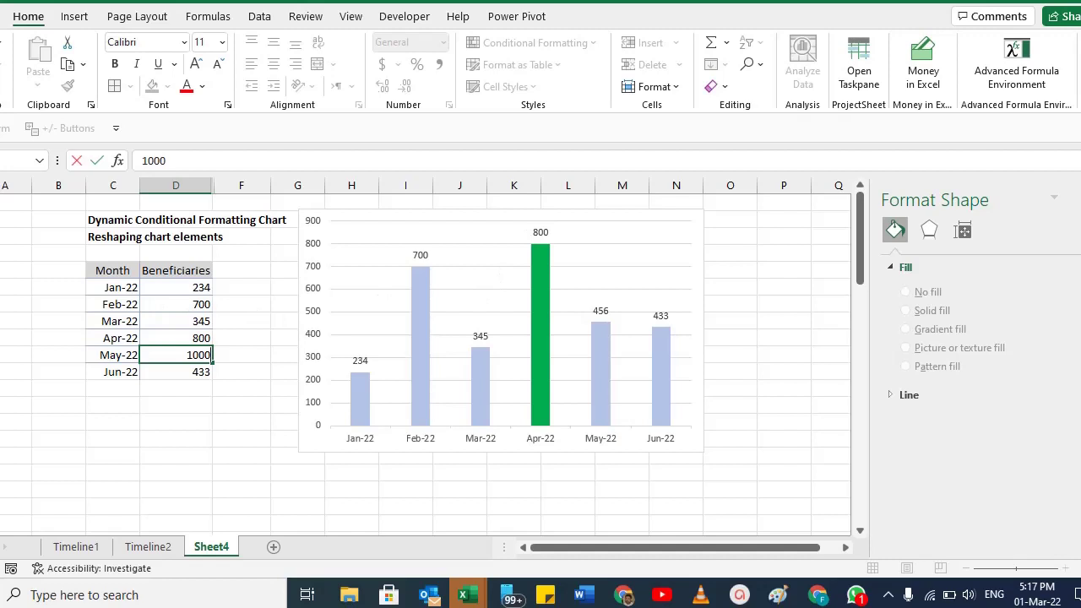
pyautogui.press('Return')
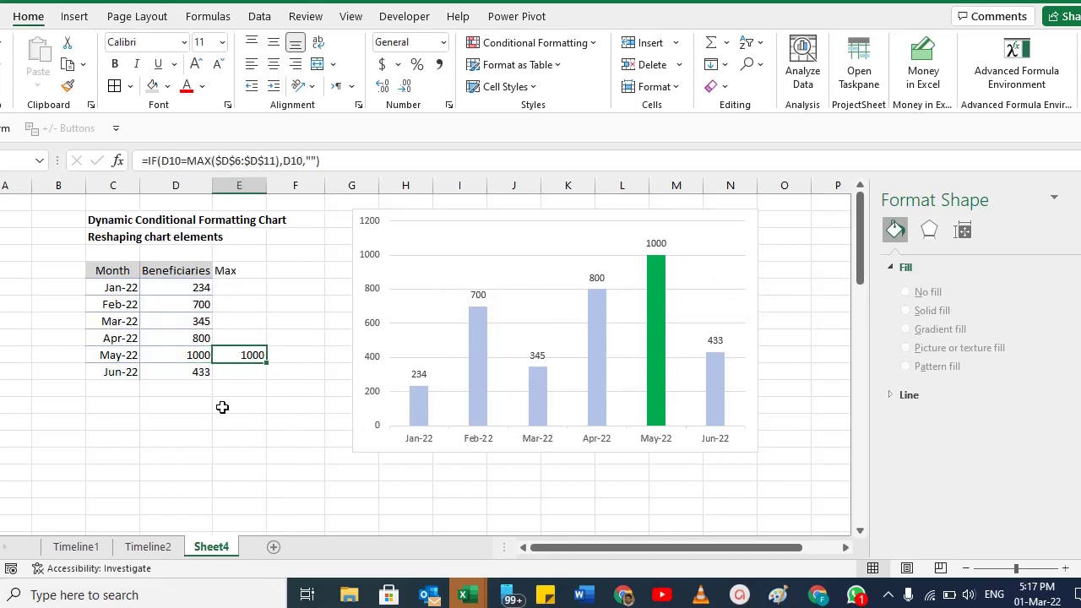
# Step: Examine the IF formulas in the Max column, especially E6, and the Beneficiaries cells they refer to
pyautogui.click(175, 285)
pyautogui.click(181, 321)
pyautogui.click(190, 372)
pyautogui.click(227, 283)
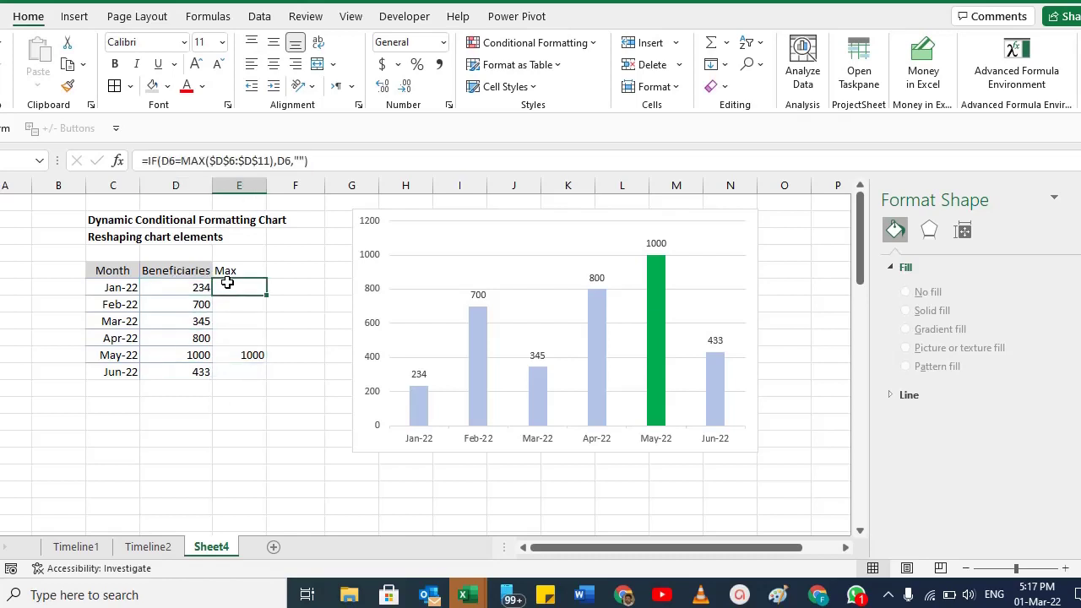
pyautogui.click(240, 355)
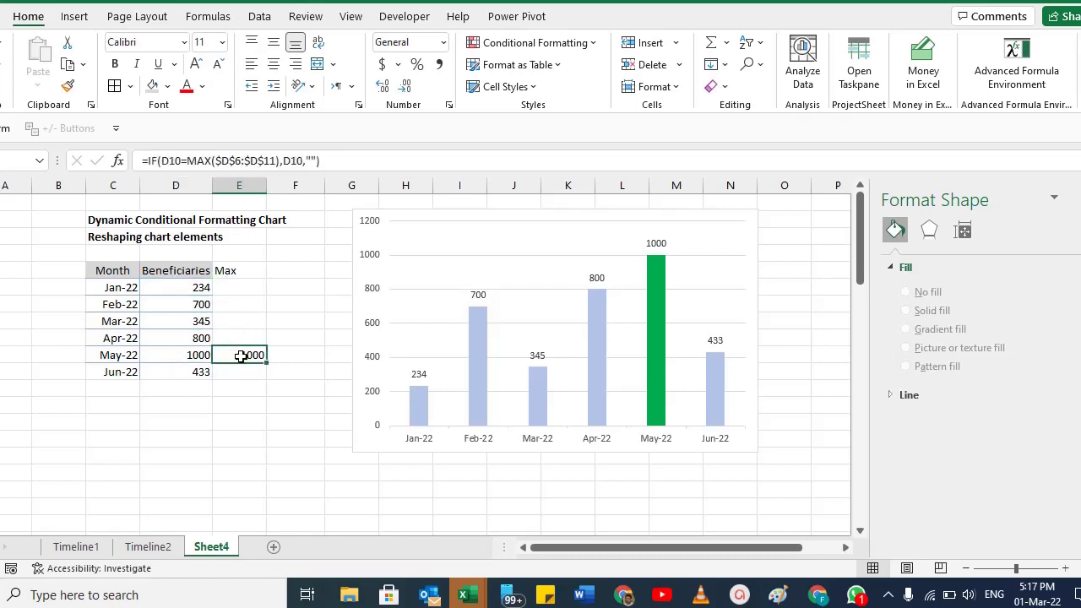
pyautogui.click(228, 186)
pyautogui.rightClick(232, 183)
pyautogui.press('Escape')
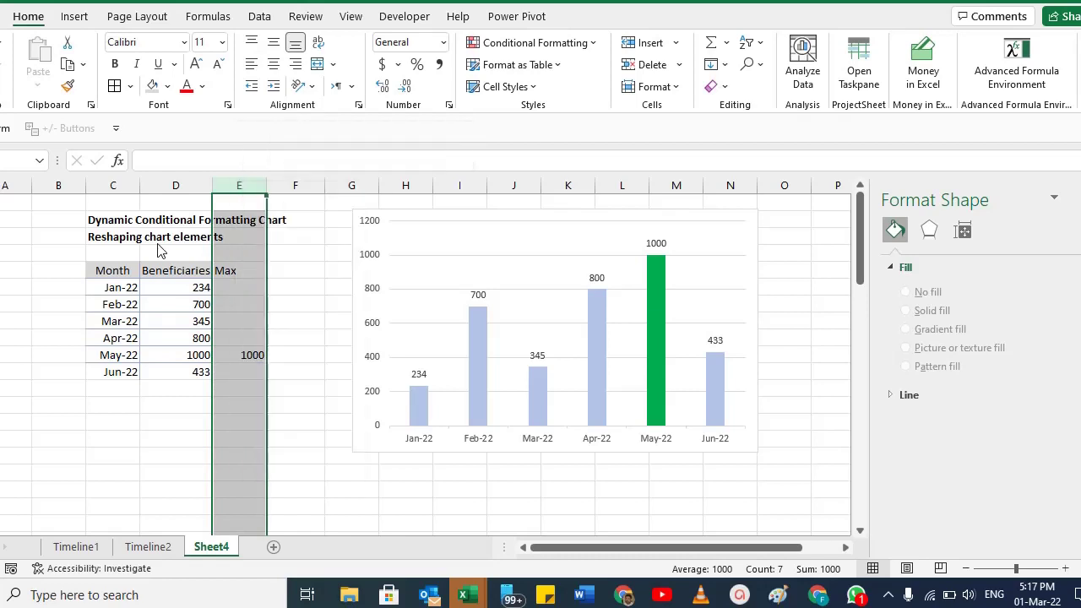
pyautogui.doubleClick(230, 287)
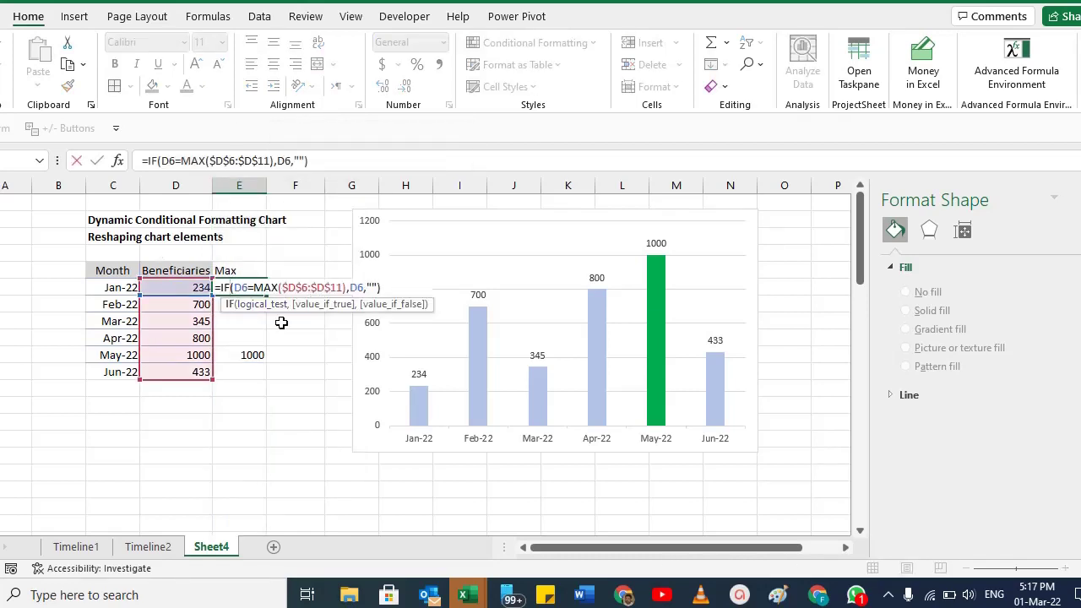
pyautogui.press('Escape')
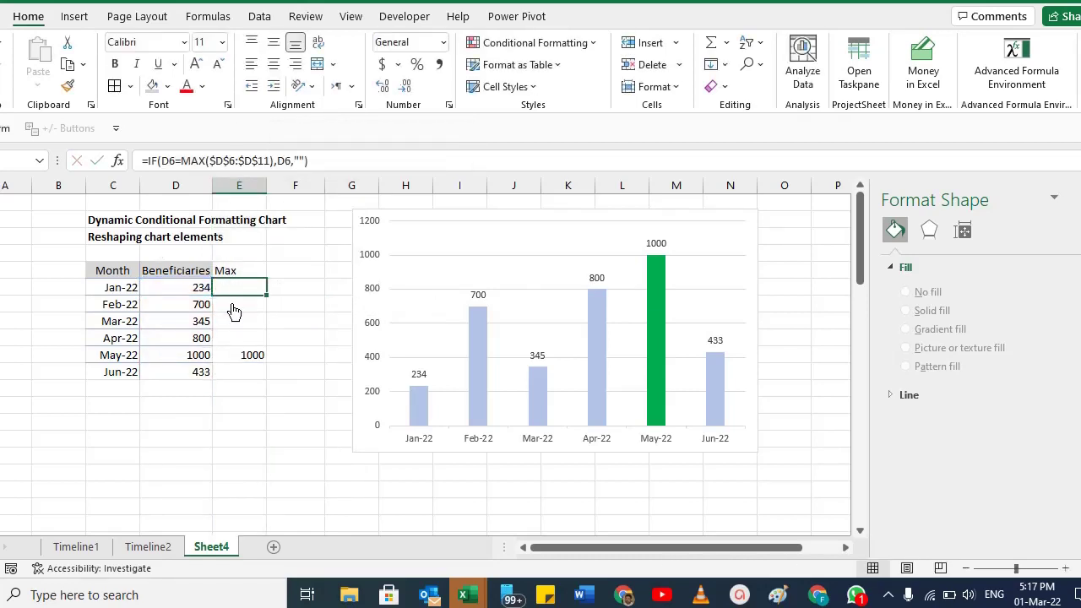
pyautogui.doubleClick(258, 288)
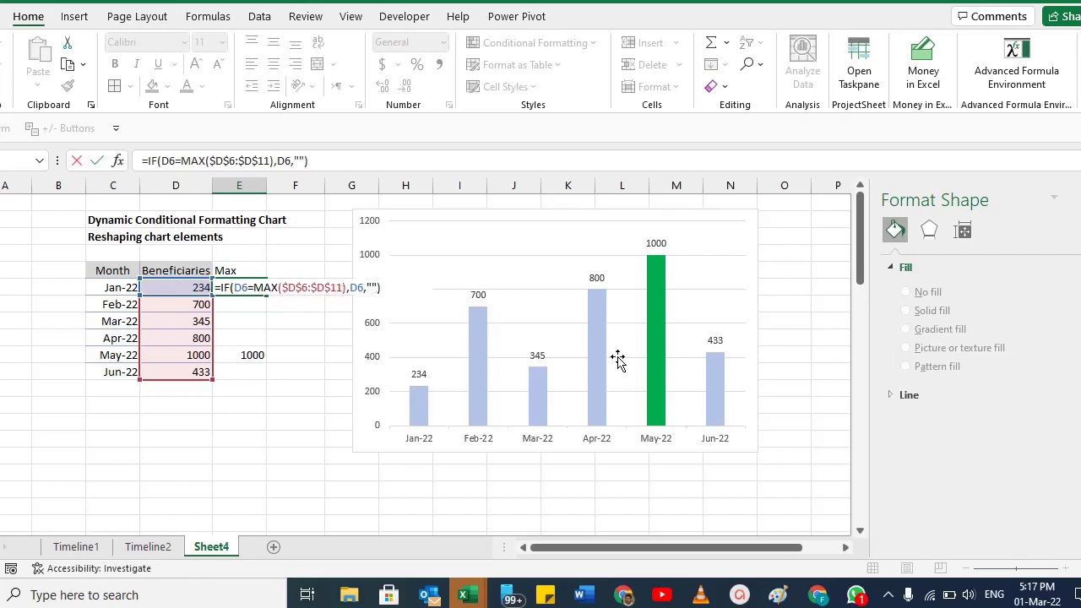
pyautogui.hotkey('ctrl', 'Return')
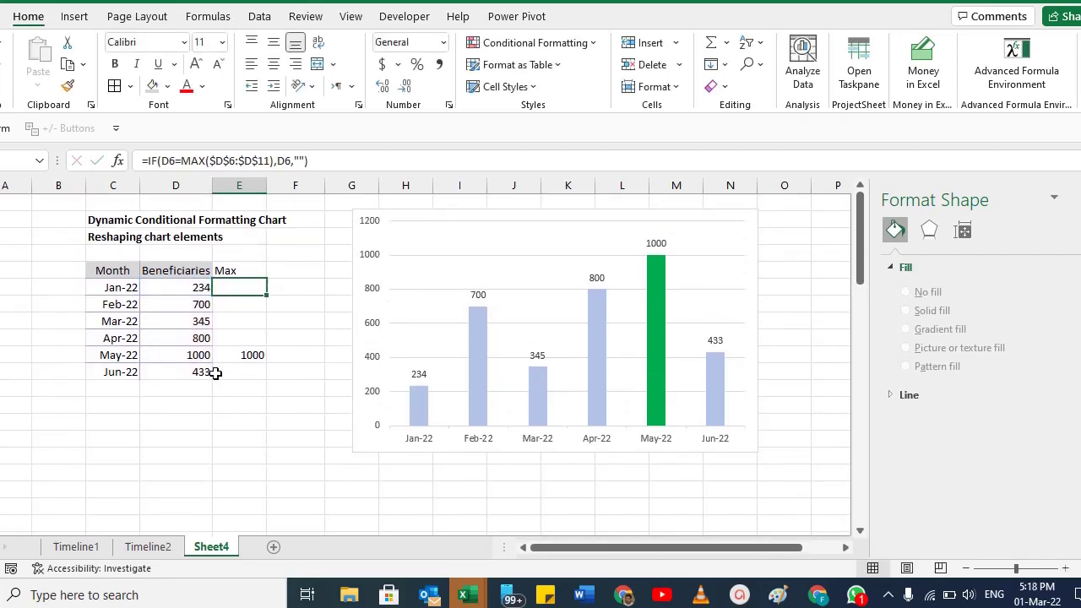
# Step: Draw a Flowchart: Delay shape about 0.74" high and 1.92" wide below the table, and rotate it so its rounded end points up
pyautogui.click(75, 20)
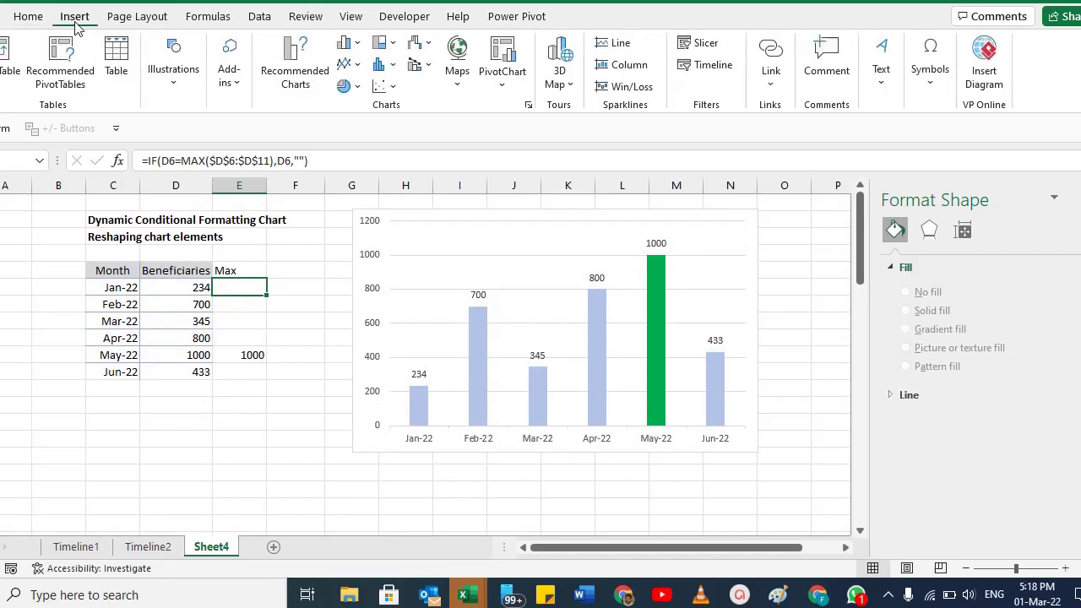
pyautogui.click(177, 80)
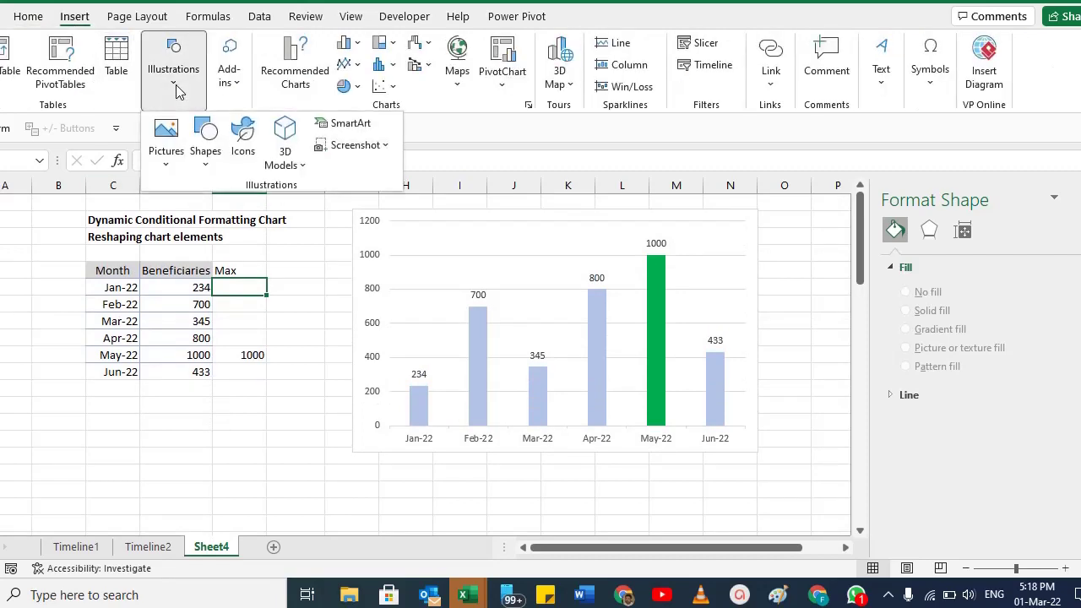
pyautogui.click(209, 160)
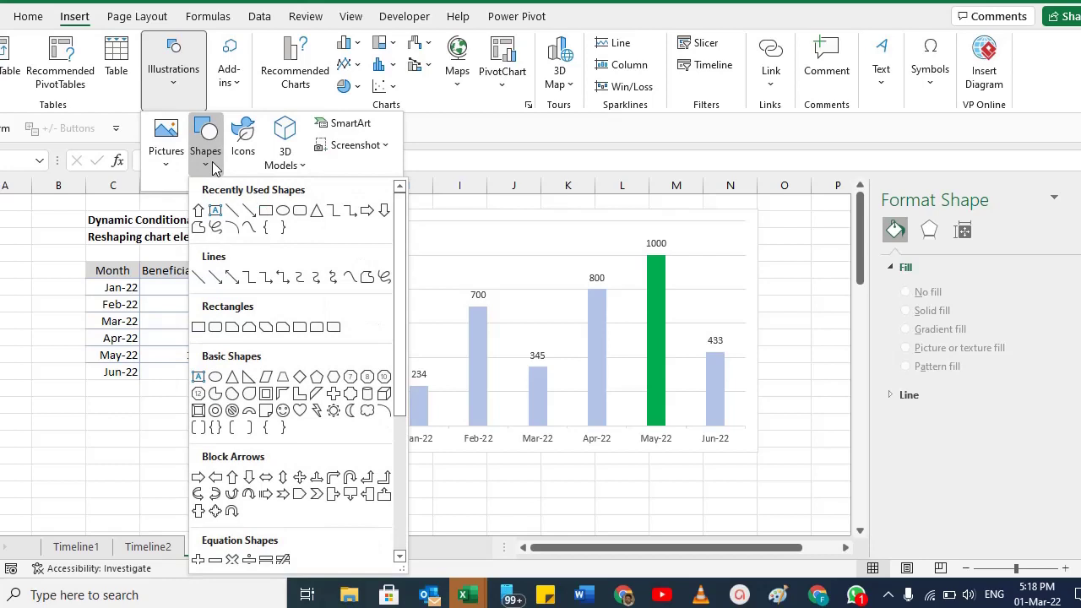
pyautogui.scroll(-3, 384, 408)
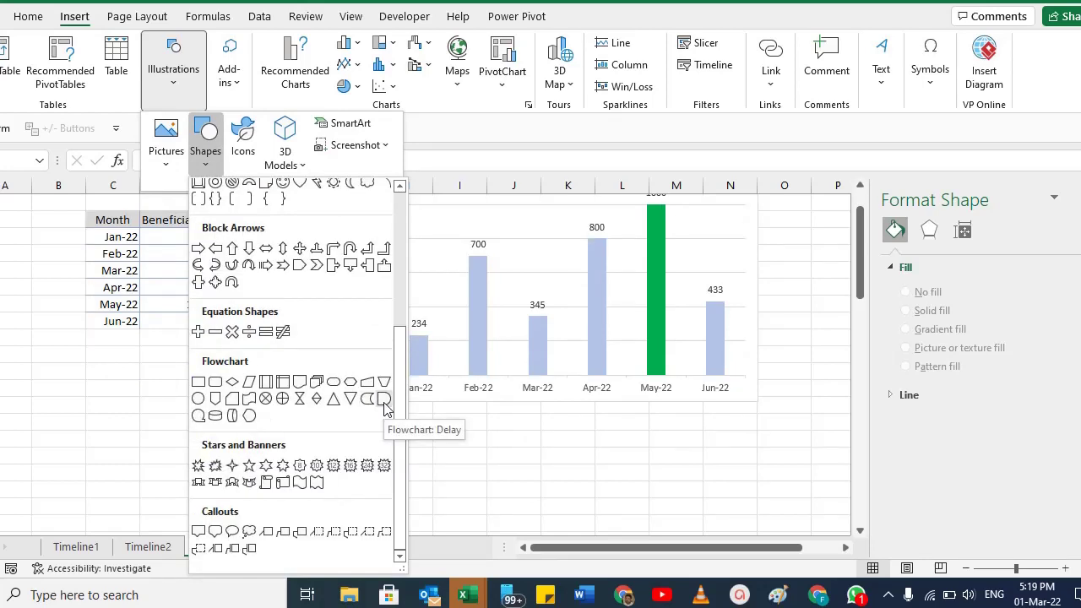
pyautogui.click(384, 403)
pyautogui.moveTo(189, 354); pyautogui.dragTo(294, 413)
pyautogui.moveTo(239, 323); pyautogui.dragTo(241, 437)
pyautogui.scroll(-1, 249, 422)
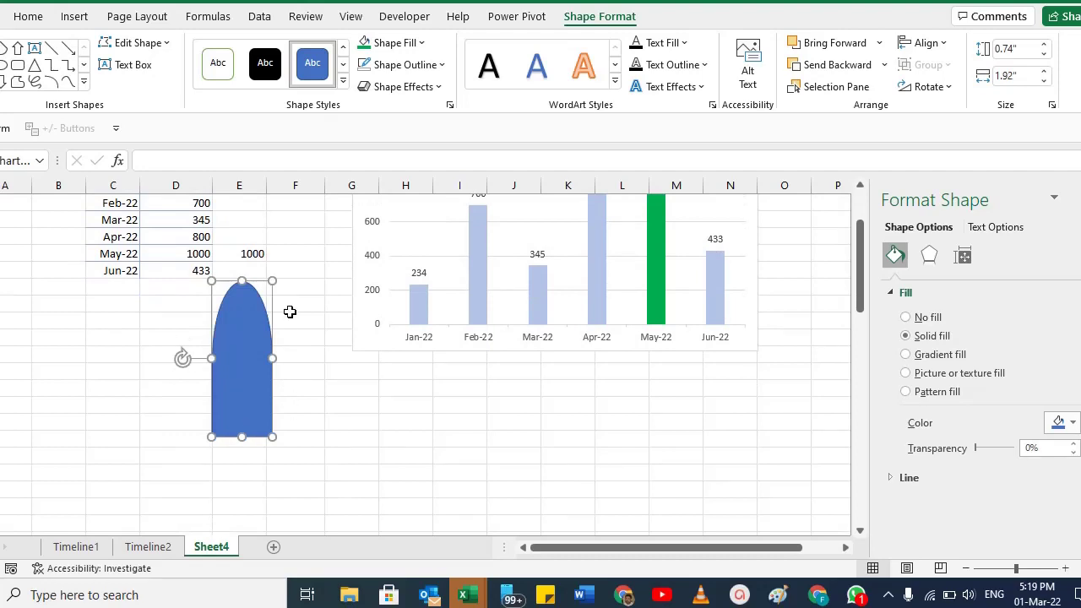
# Step: Fill the delay shape with the light blue of the Beneficiaries columns and remove its outline
pyautogui.click(414, 43)
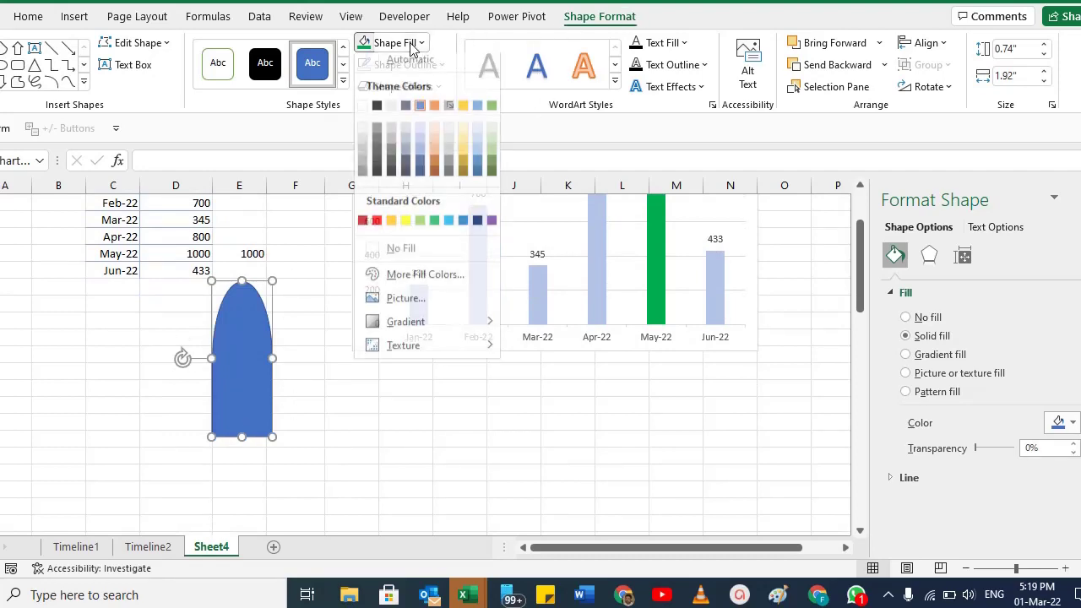
pyautogui.click(418, 143)
pyautogui.click(364, 65)
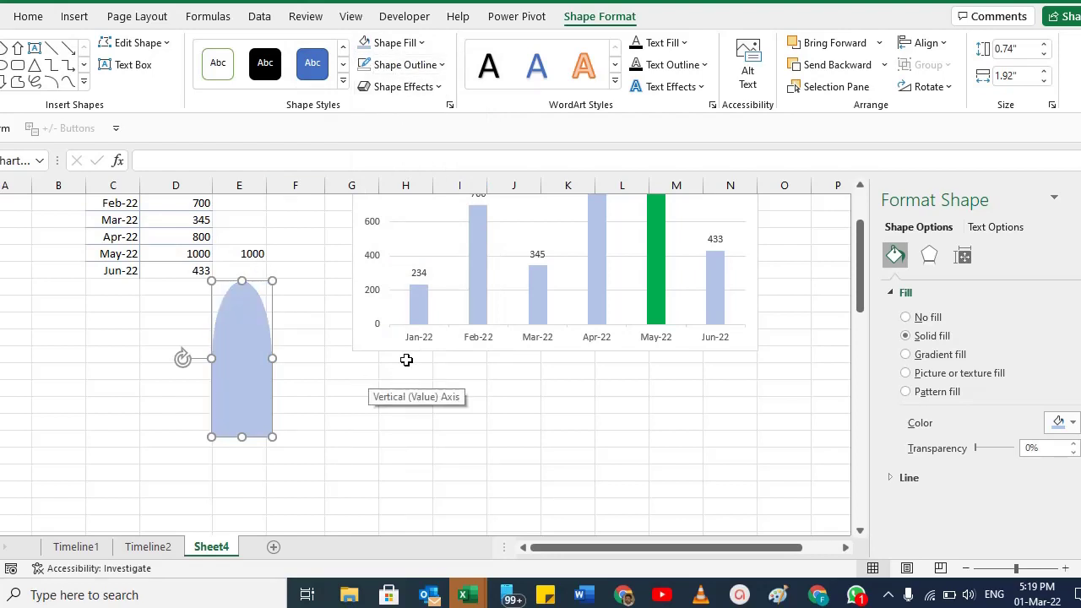
# Step: Paste a copy of the light blue shape onto the Beneficiaries series so its columns take the rounded form
pyautogui.scroll(2, 406, 359)
pyautogui.click(535, 418)
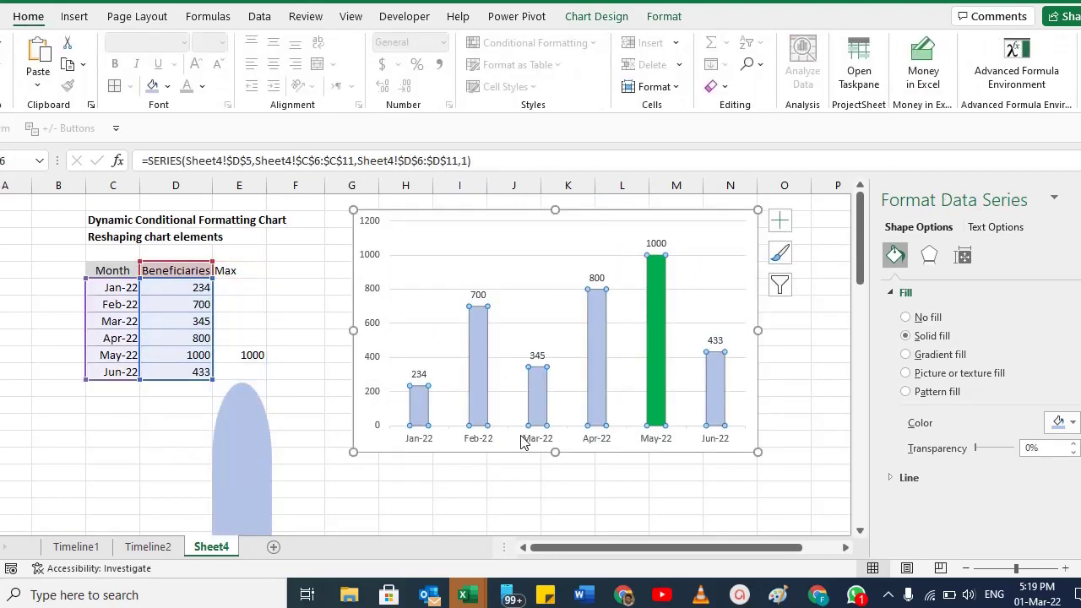
pyautogui.hotkey('ctrl', 'v')
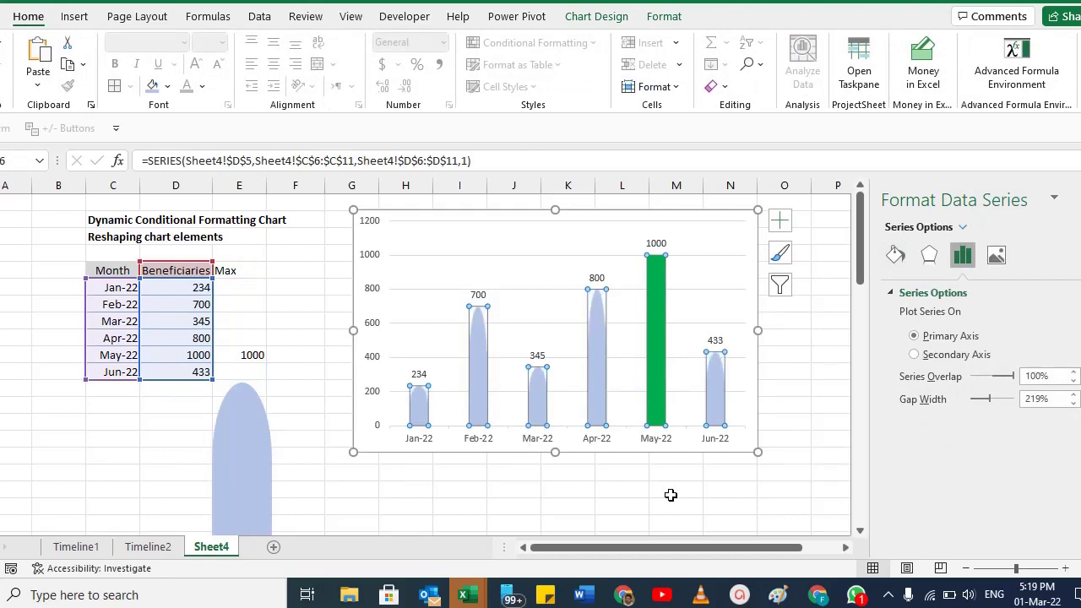
pyautogui.click(798, 335)
# Step: Change the fill of the rounded delay shape below the table to standard green
pyautogui.click(234, 436)
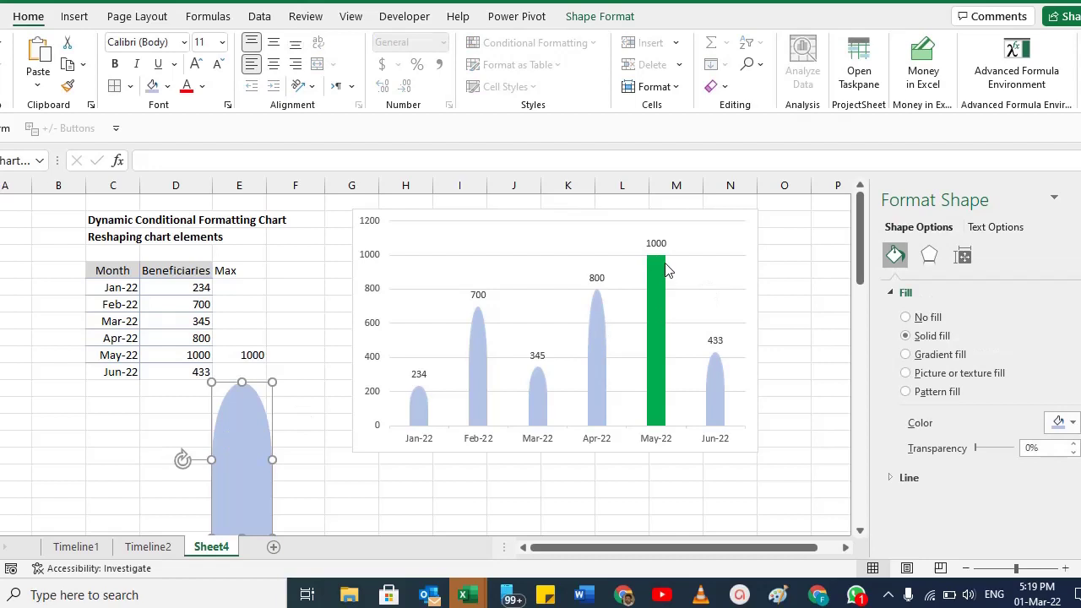
pyautogui.click(592, 18)
pyautogui.click(394, 42)
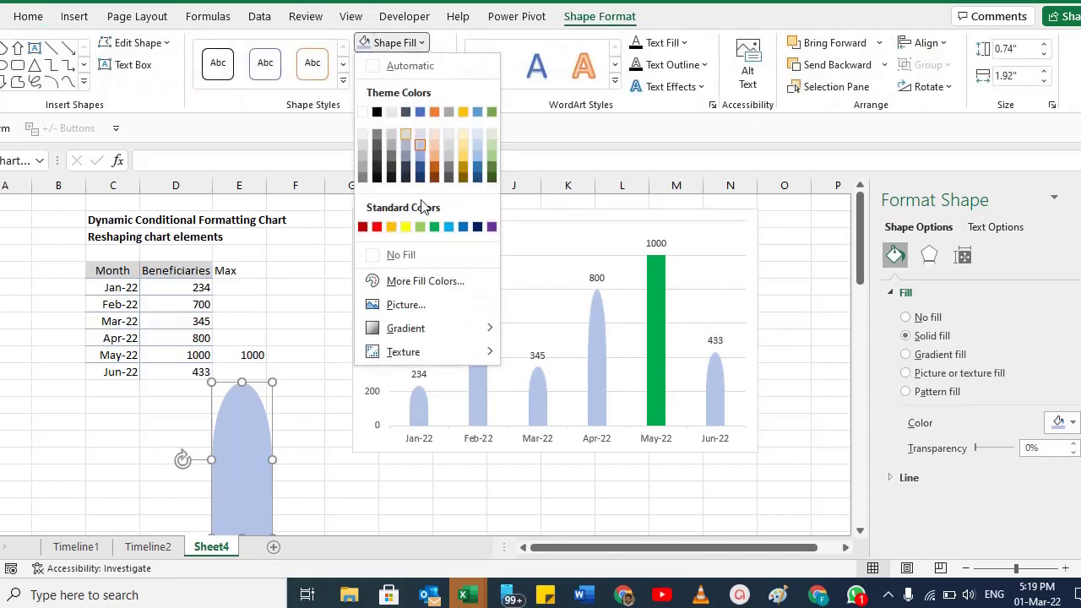
pyautogui.click(433, 226)
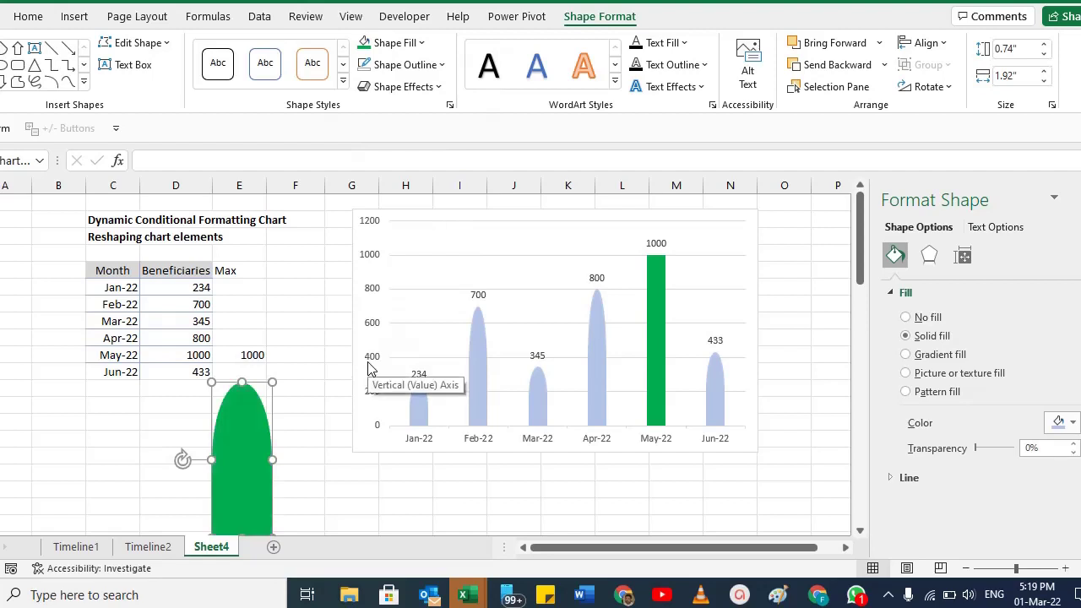
# Step: Paste a copy of the green delay shape onto the Max series so its column takes the rounded form
pyautogui.click(654, 278)
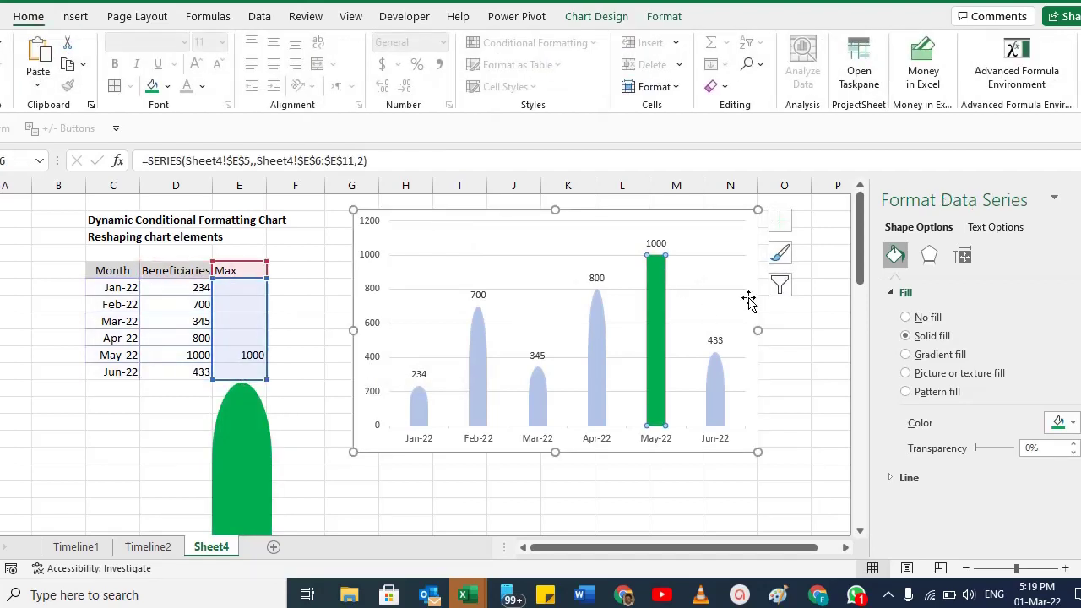
pyautogui.hotkey('ctrl', 'v')
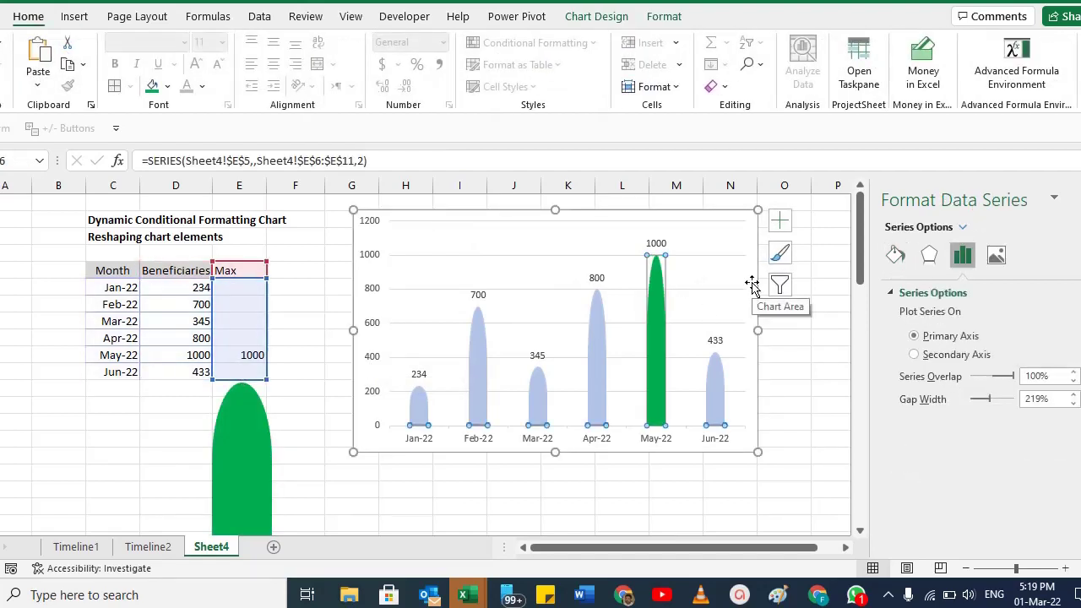
pyautogui.click(802, 337)
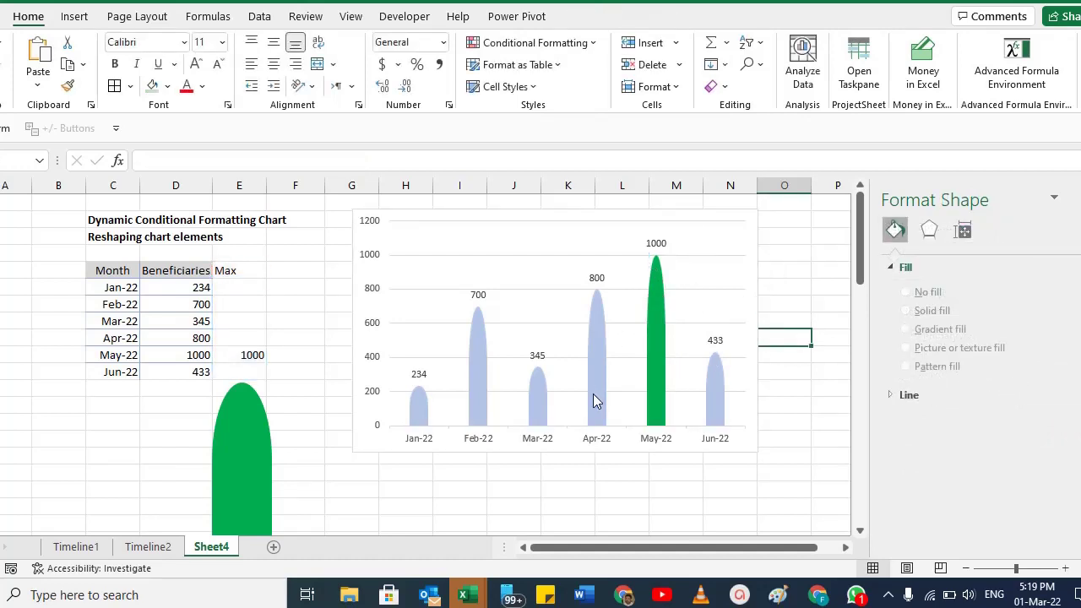
pyautogui.moveTo(595, 402)
pyautogui.press('Down')
pyautogui.press('Down')
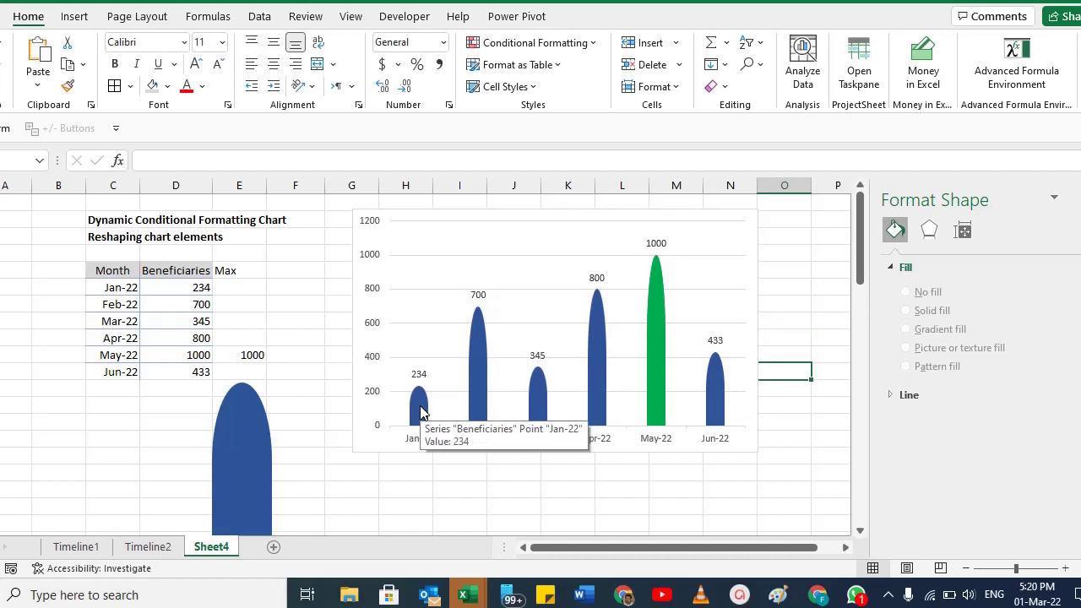
pyautogui.moveTo(659, 407)
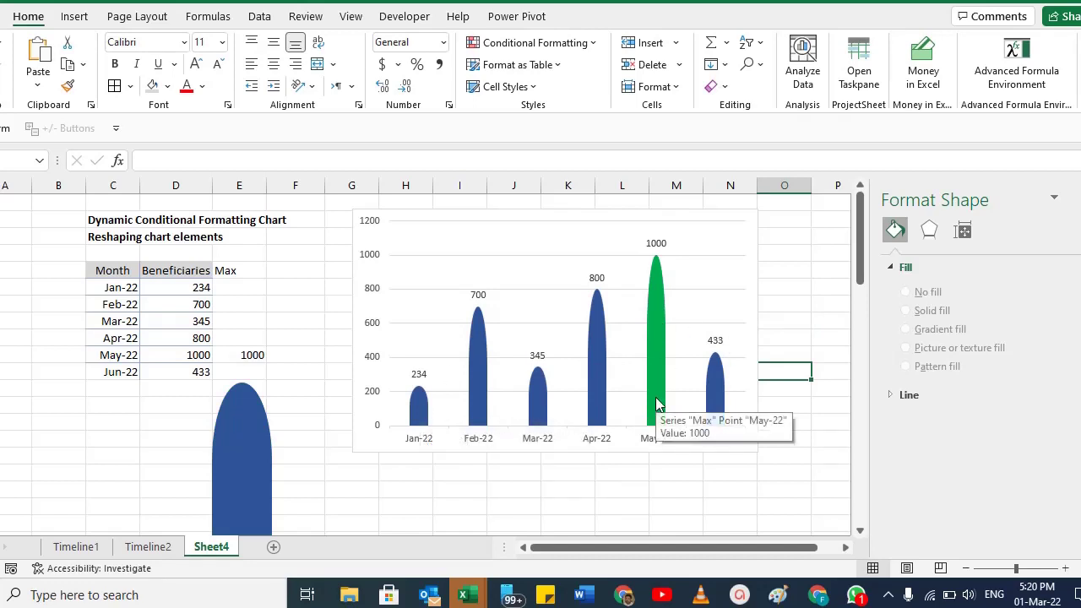
pyautogui.click(678, 343)
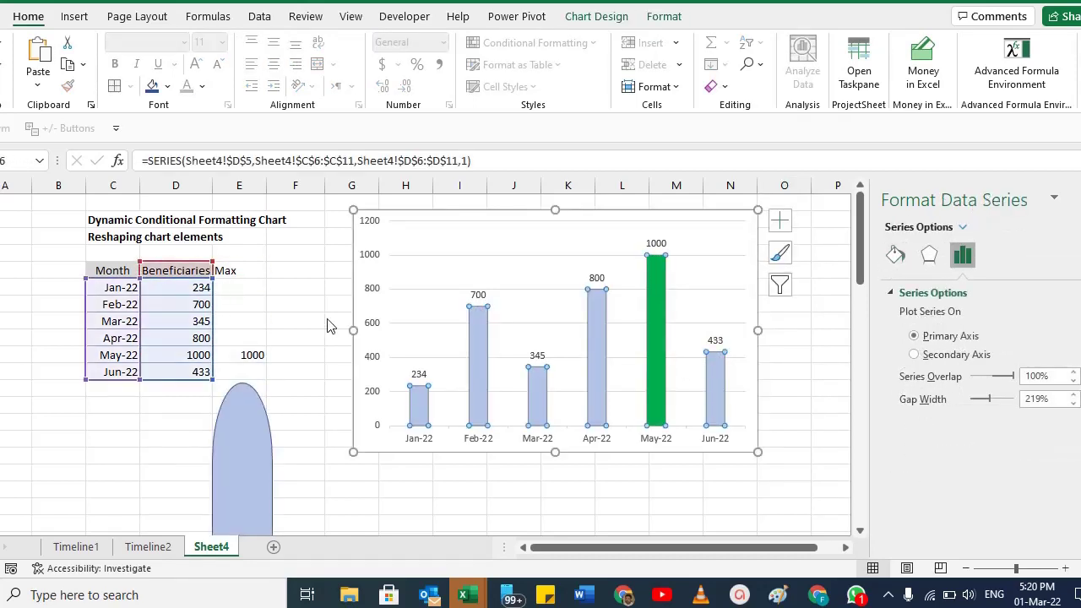
pyautogui.click(325, 314)
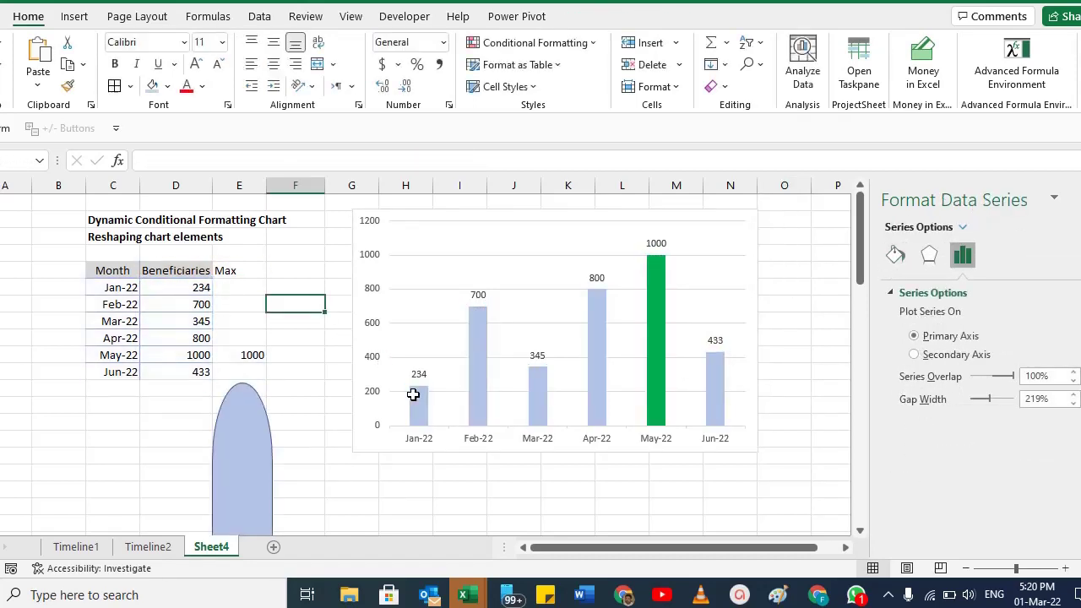
pyautogui.click(418, 402)
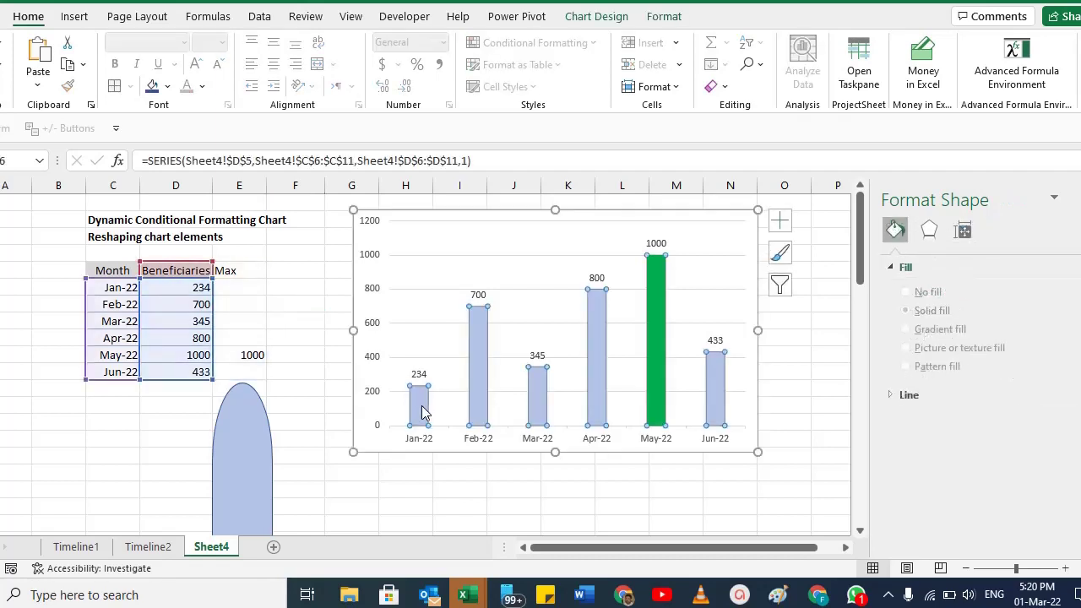
pyautogui.click(664, 16)
pyautogui.click(432, 44)
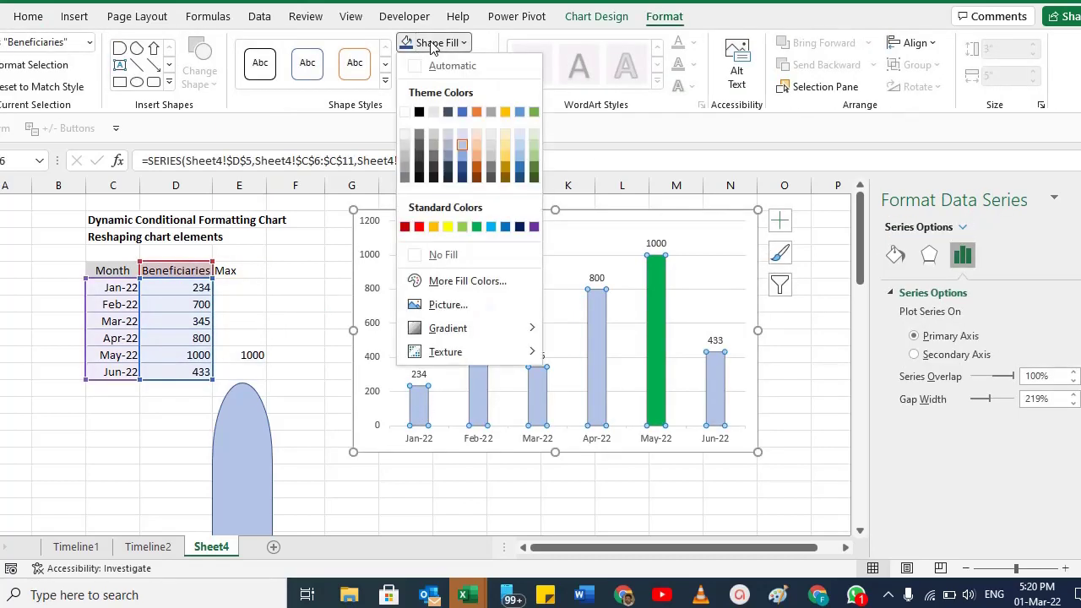
pyautogui.click(448, 305)
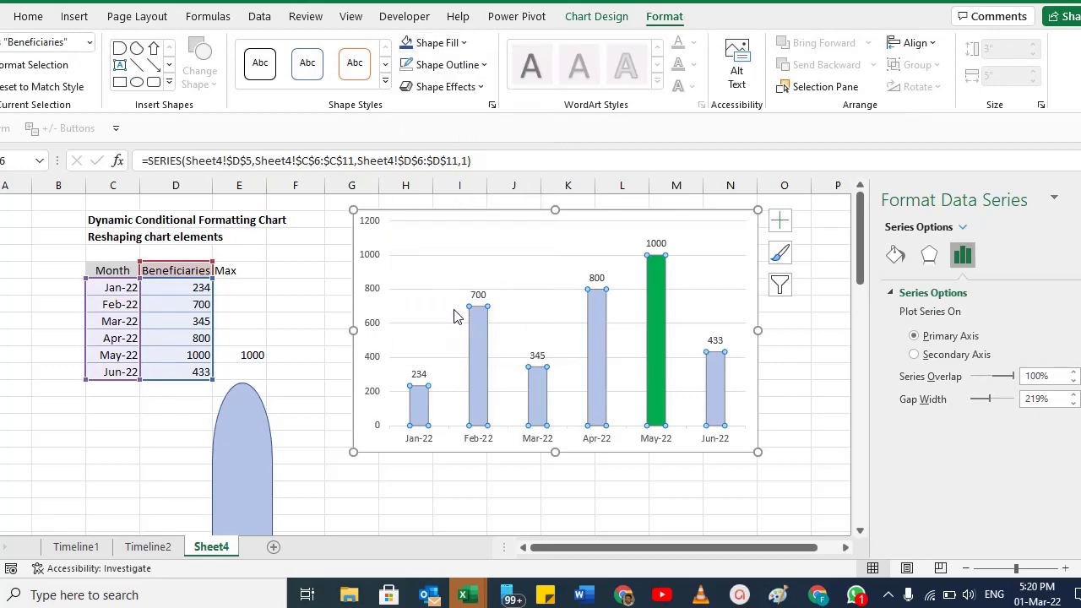
pyautogui.click(390, 228)
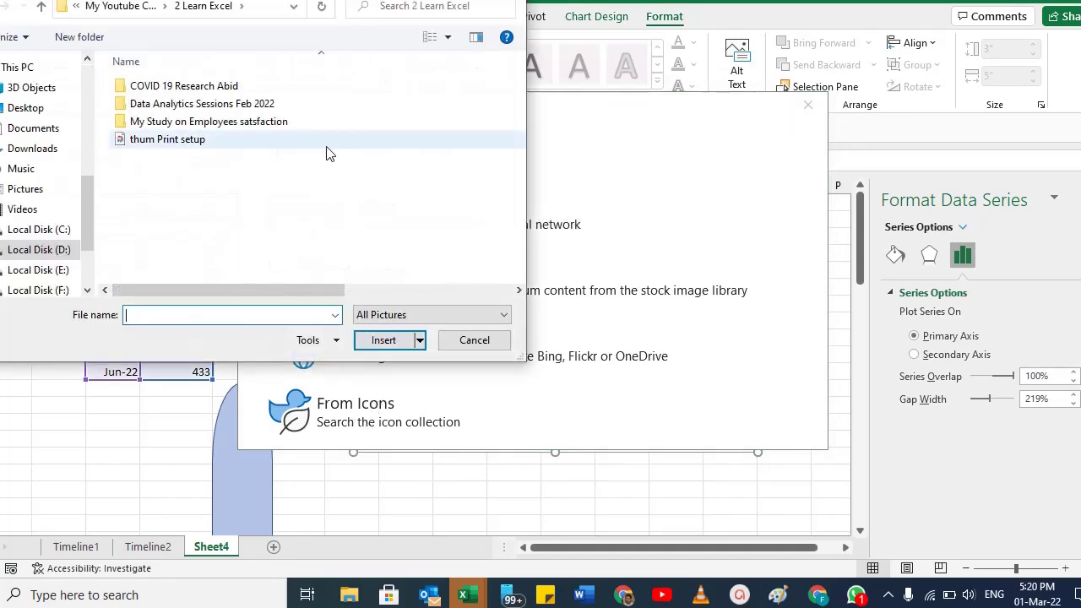
pyautogui.press('Escape')
pyautogui.press('Escape')
pyautogui.scroll(-2, 417, 403)
pyautogui.scroll(2, 417, 403)
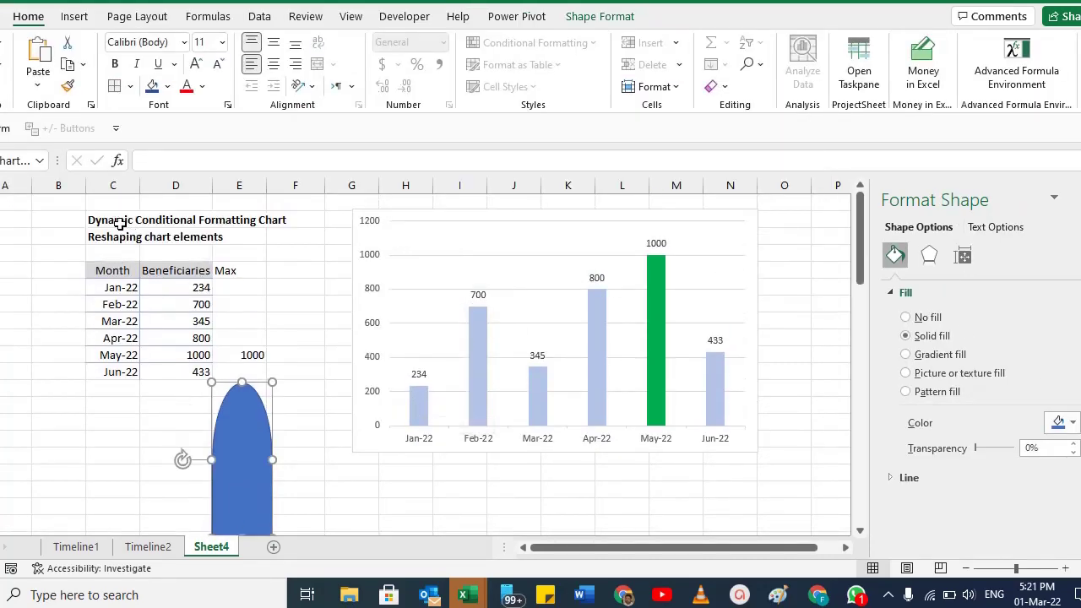
pyautogui.click(119, 221)
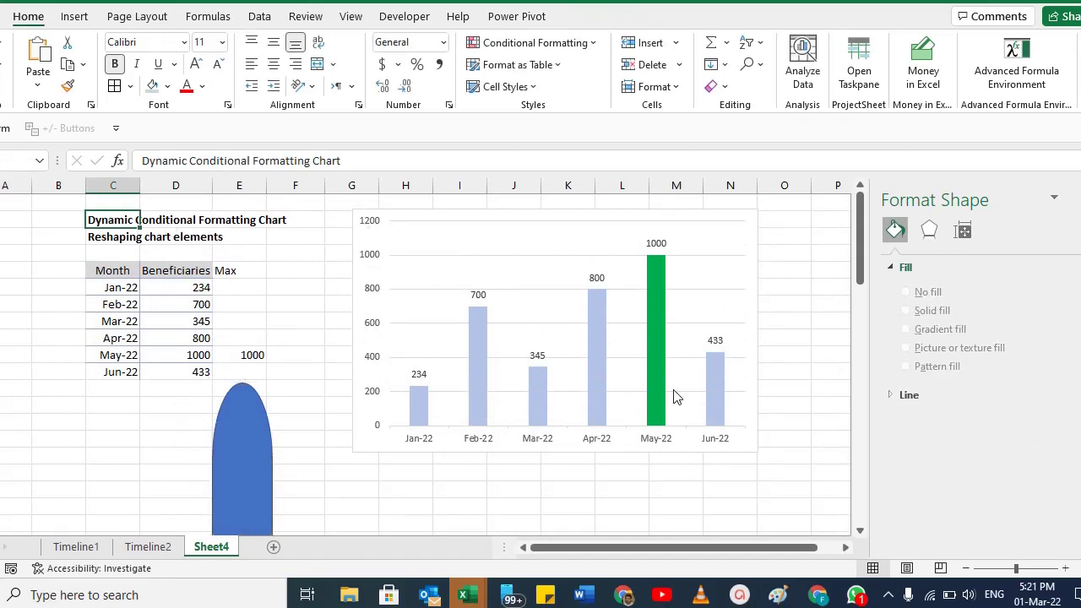
pyautogui.click(657, 304)
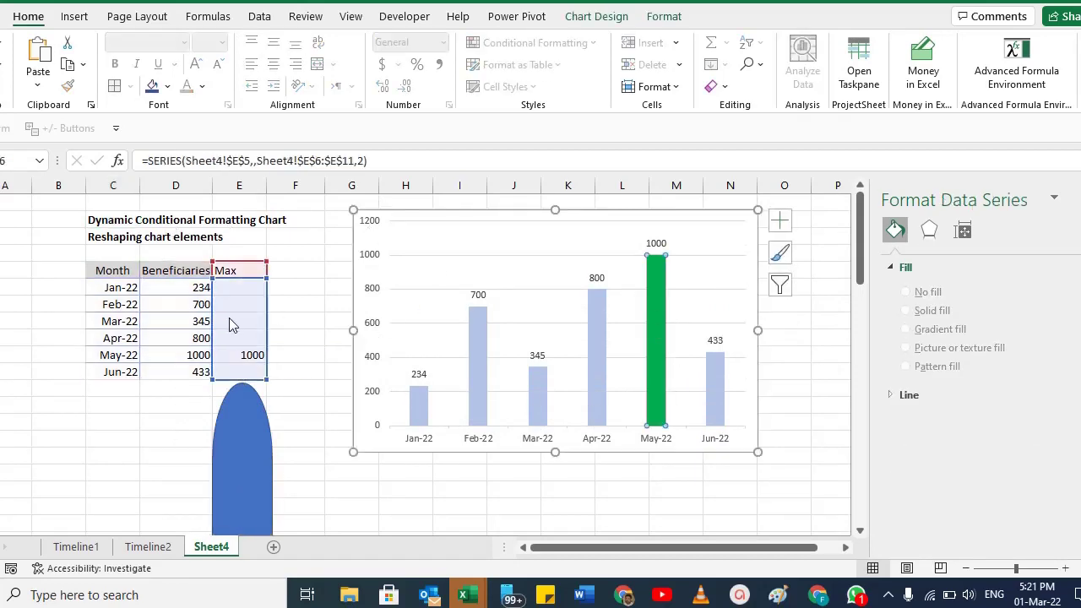
pyautogui.click(184, 304)
pyautogui.click(201, 336)
# Step: Remove the blue delay shape below the table from the sheet
pyautogui.click(254, 427)
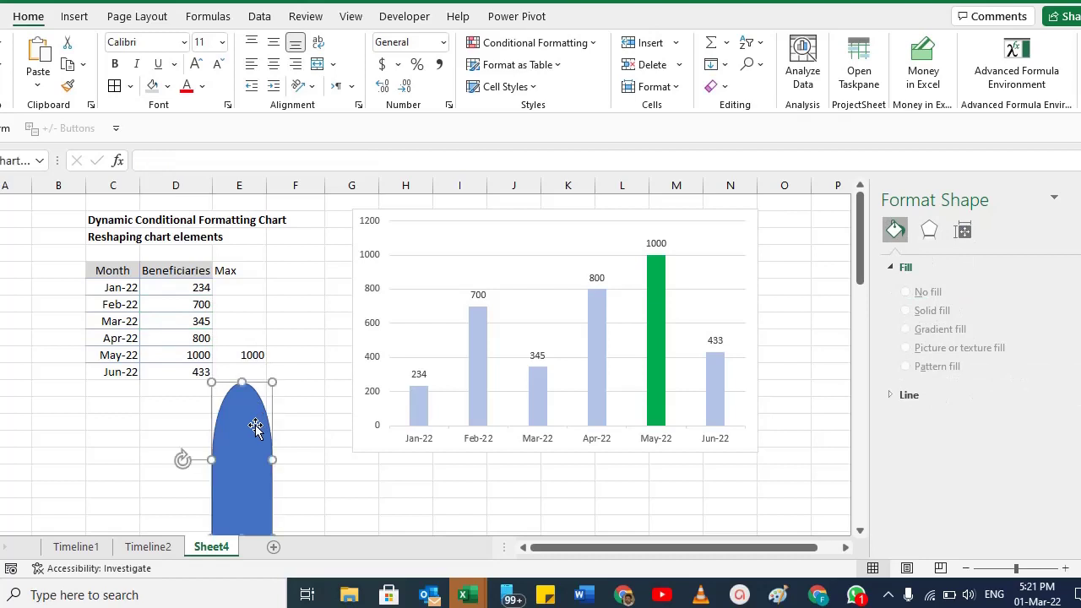
pyautogui.hotkey('ctrl', 'x')
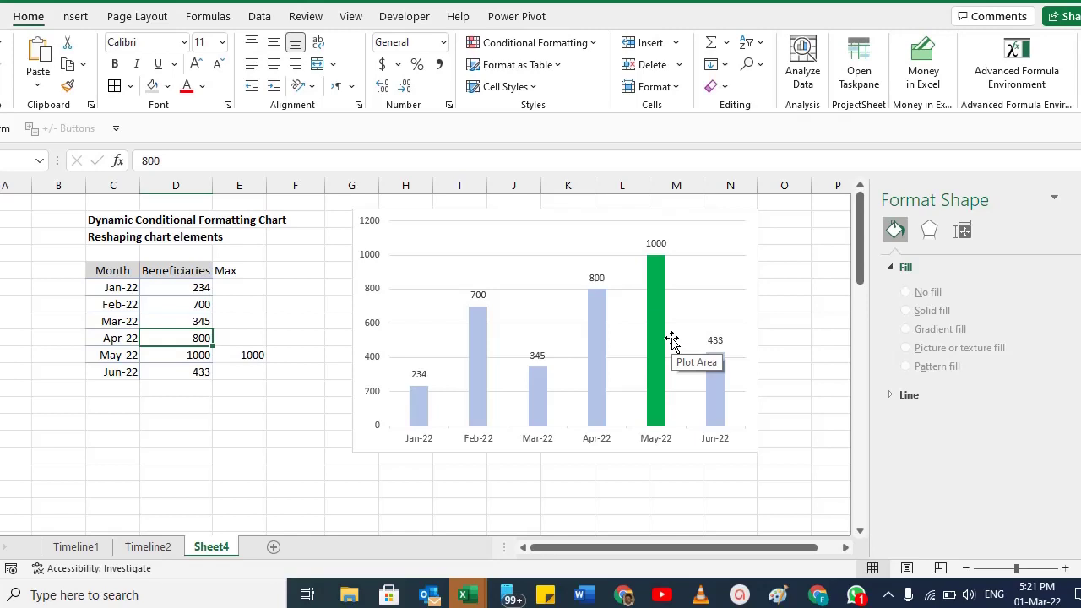
pyautogui.click(133, 240)
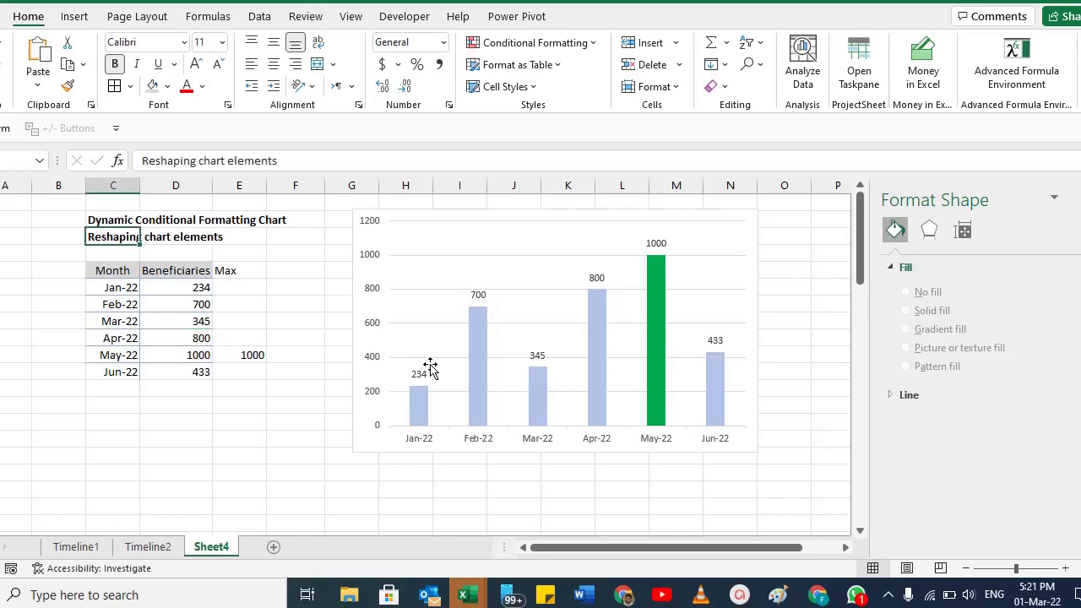